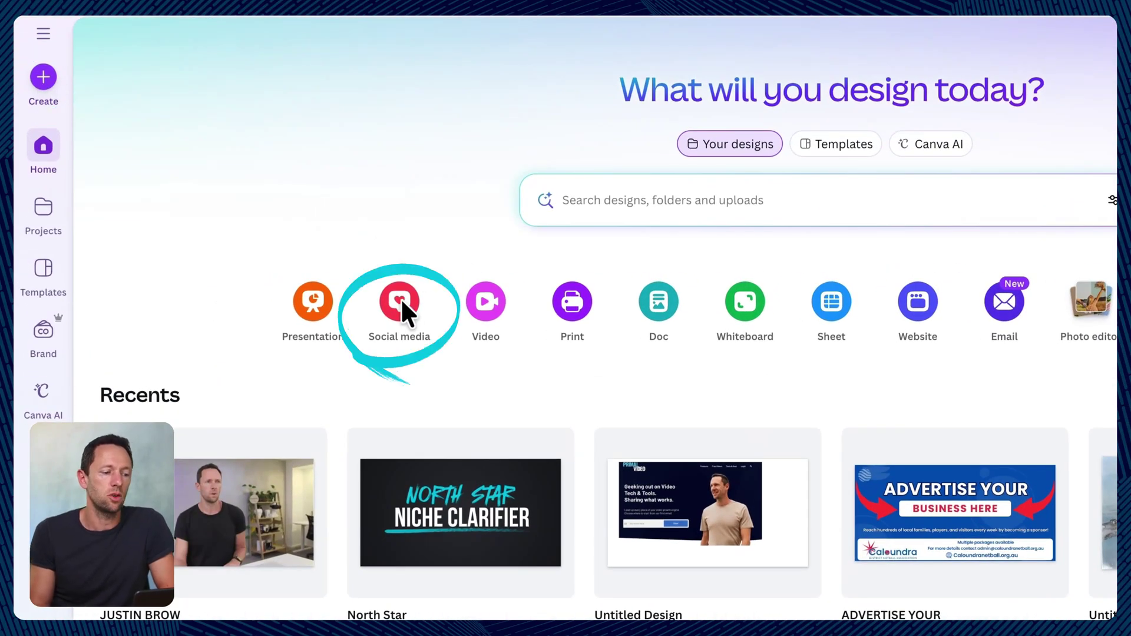
Step: Create a blank 1280 × 720 px YouTube Thumbnail design from the Social media design types
{"action": "mouse_move", "coordinate": [401, 299]}
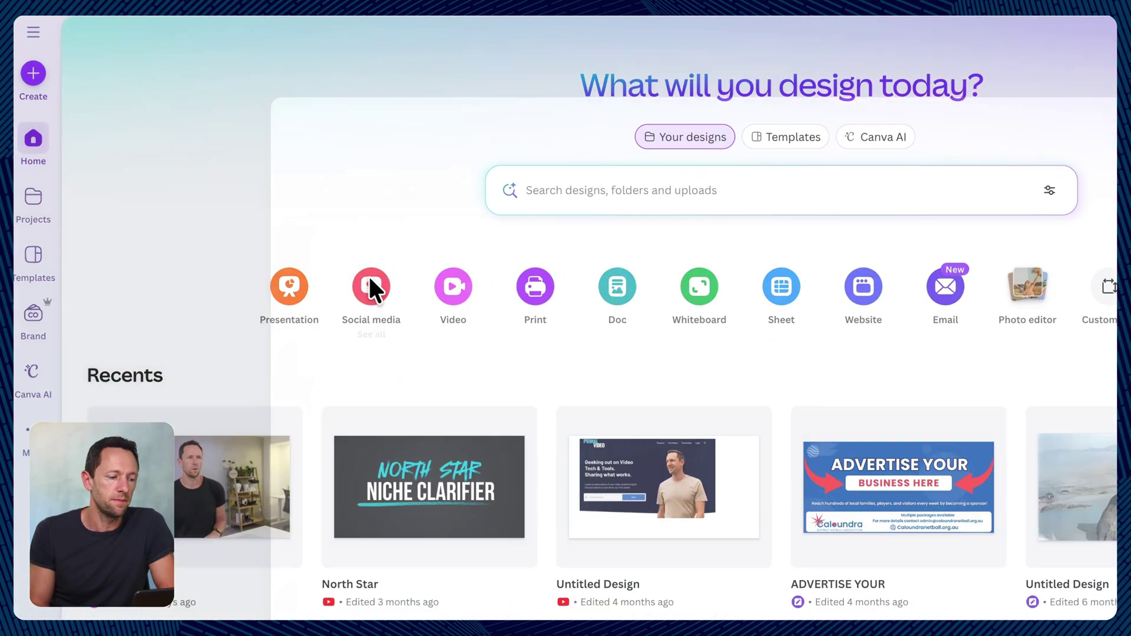
{"action": "left_click", "coordinate": [369, 281]}
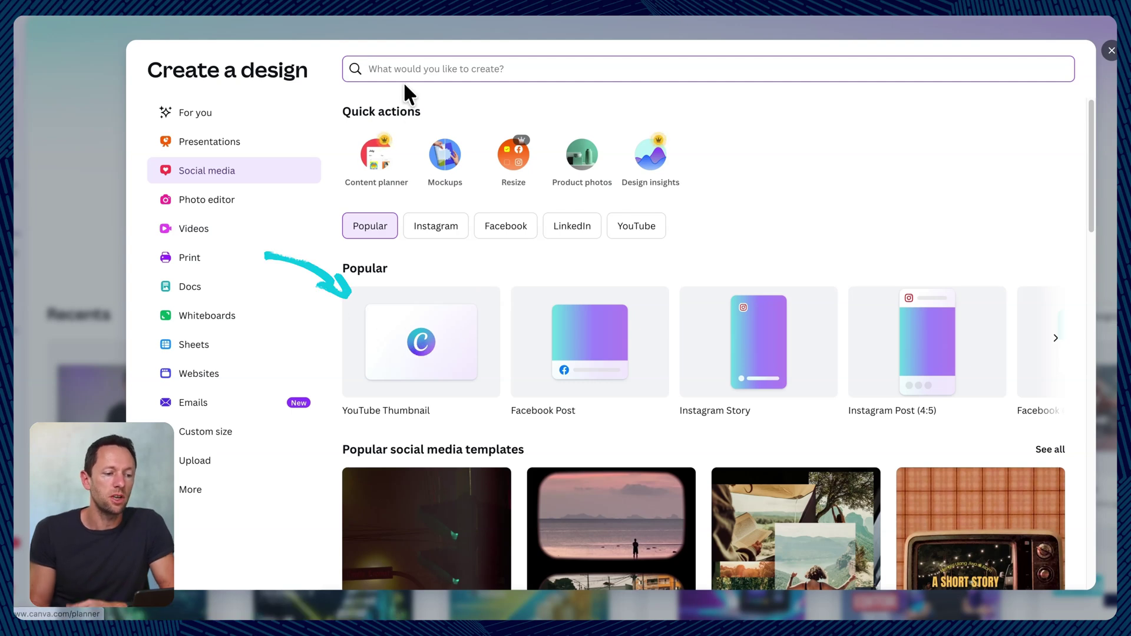
{"action": "left_click", "coordinate": [421, 81]}
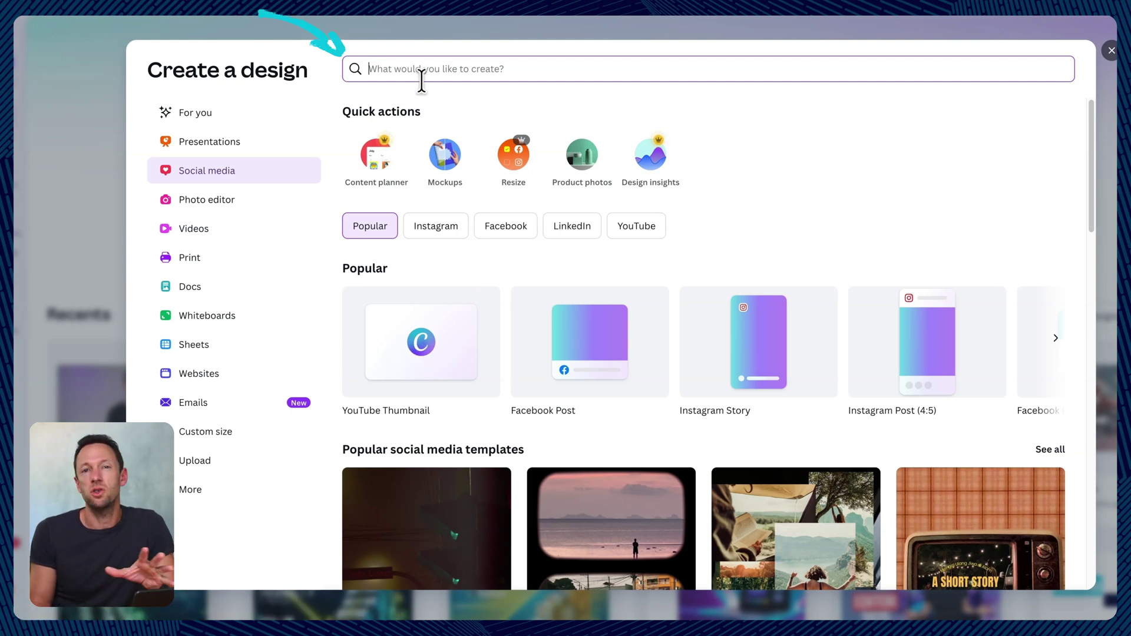
{"action": "left_click", "coordinate": [441, 338]}
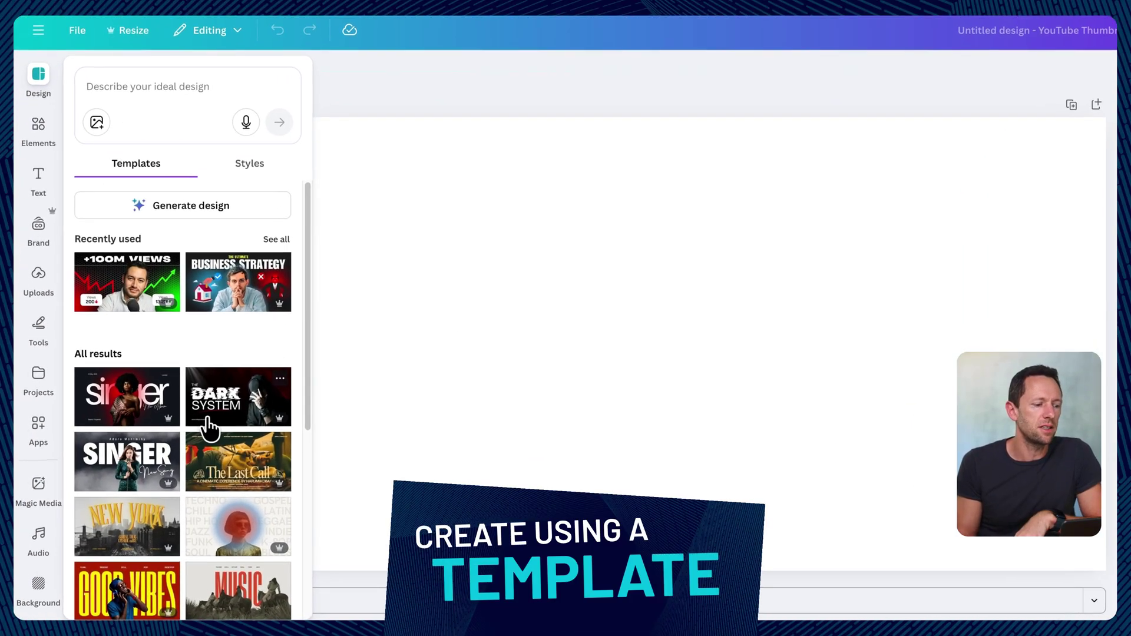
{"action": "scroll", "coordinate": [186, 436], "scroll_direction": "down", "scroll_amount": 3}
{"action": "scroll", "coordinate": [213, 433], "scroll_direction": "down", "scroll_amount": 3}
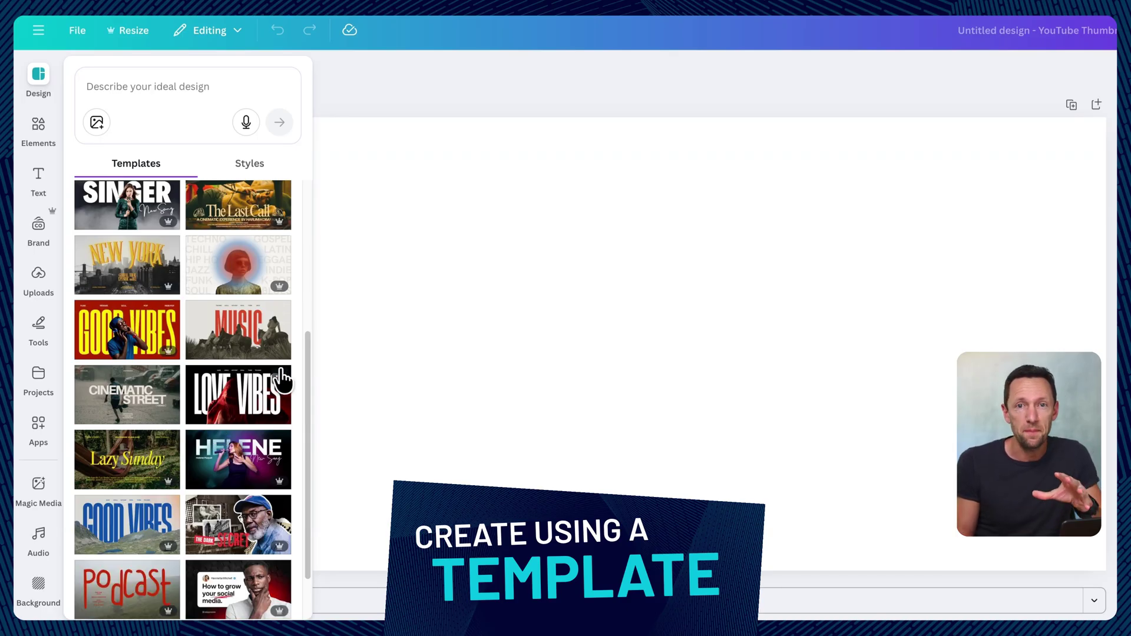
{"action": "scroll", "coordinate": [289, 412], "scroll_direction": "down", "scroll_amount": 4}
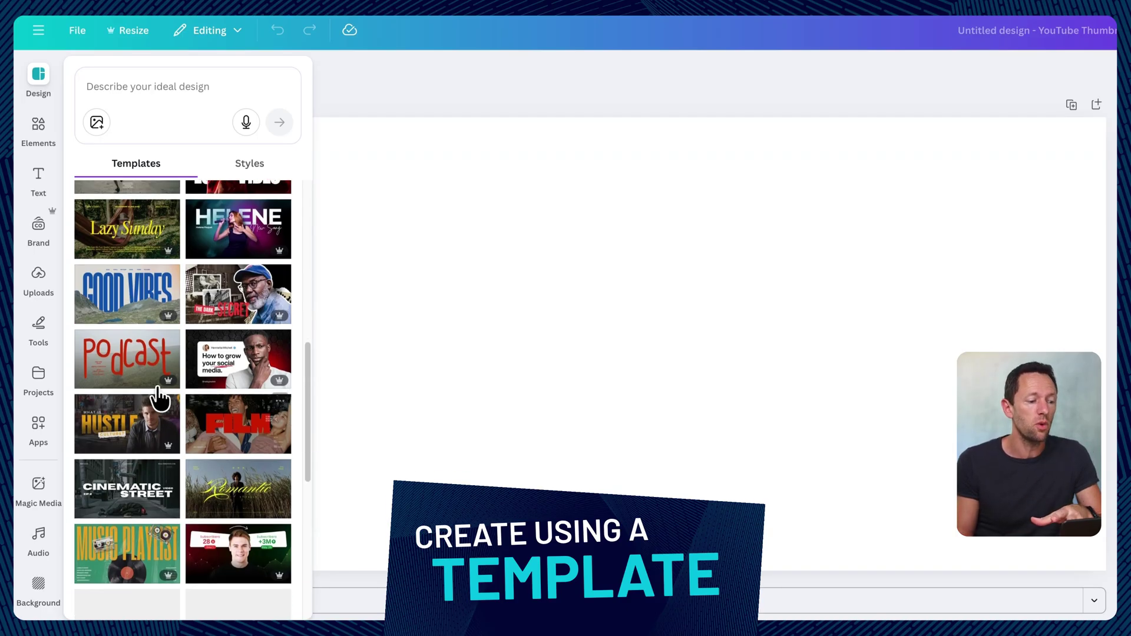
{"action": "scroll", "coordinate": [158, 400], "scroll_direction": "down", "scroll_amount": 2}
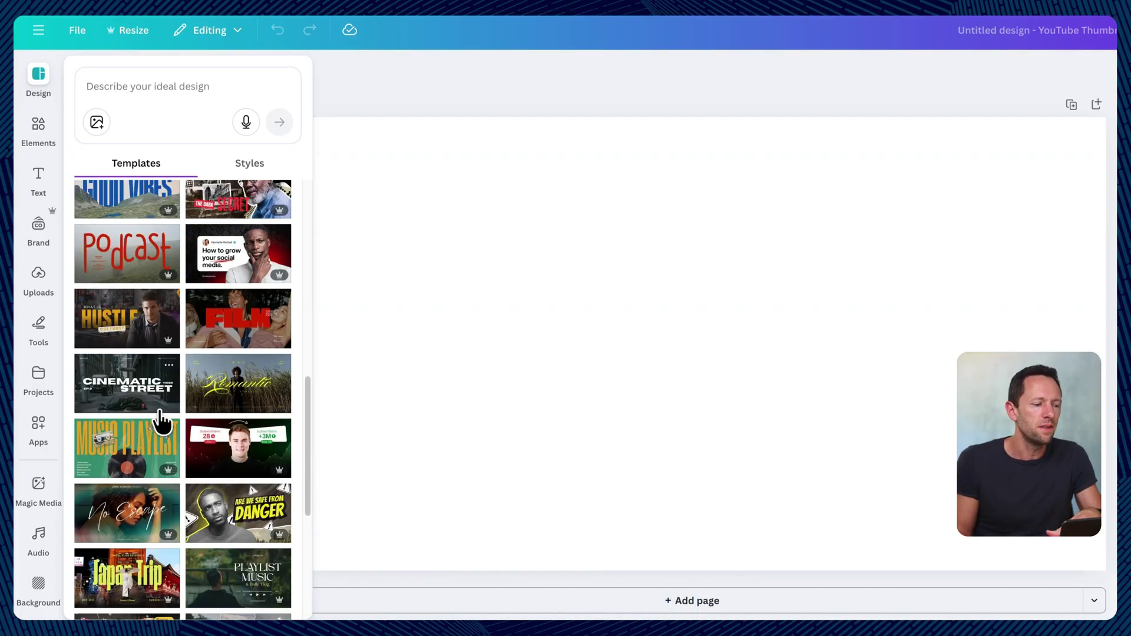
{"action": "scroll", "coordinate": [159, 427], "scroll_direction": "down", "scroll_amount": 3}
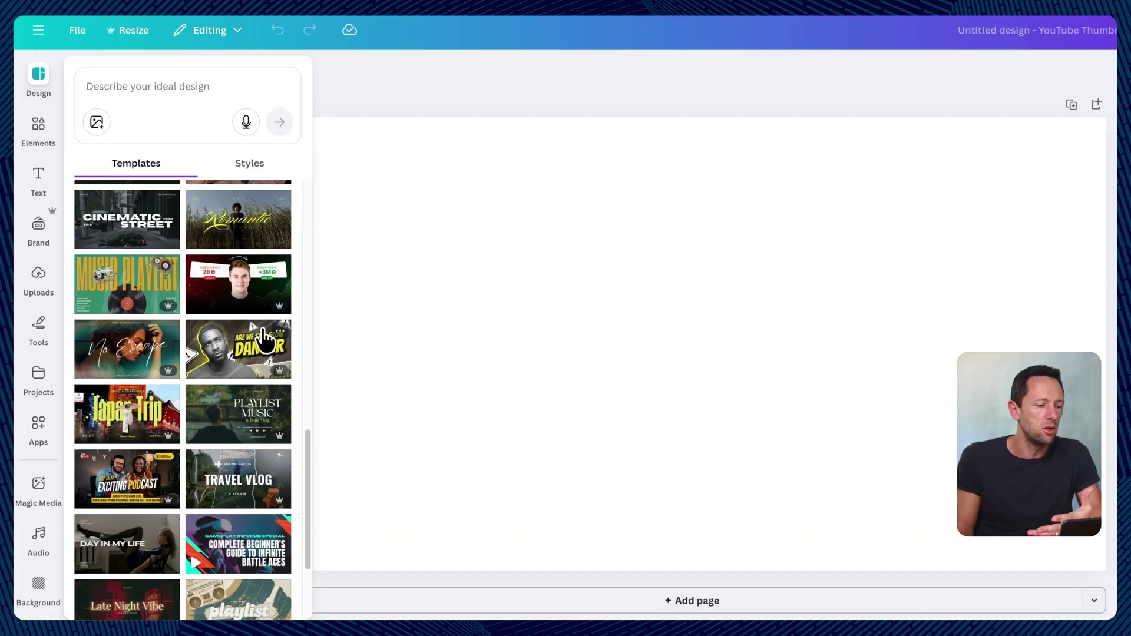
{"action": "mouse_move", "coordinate": [283, 383]}
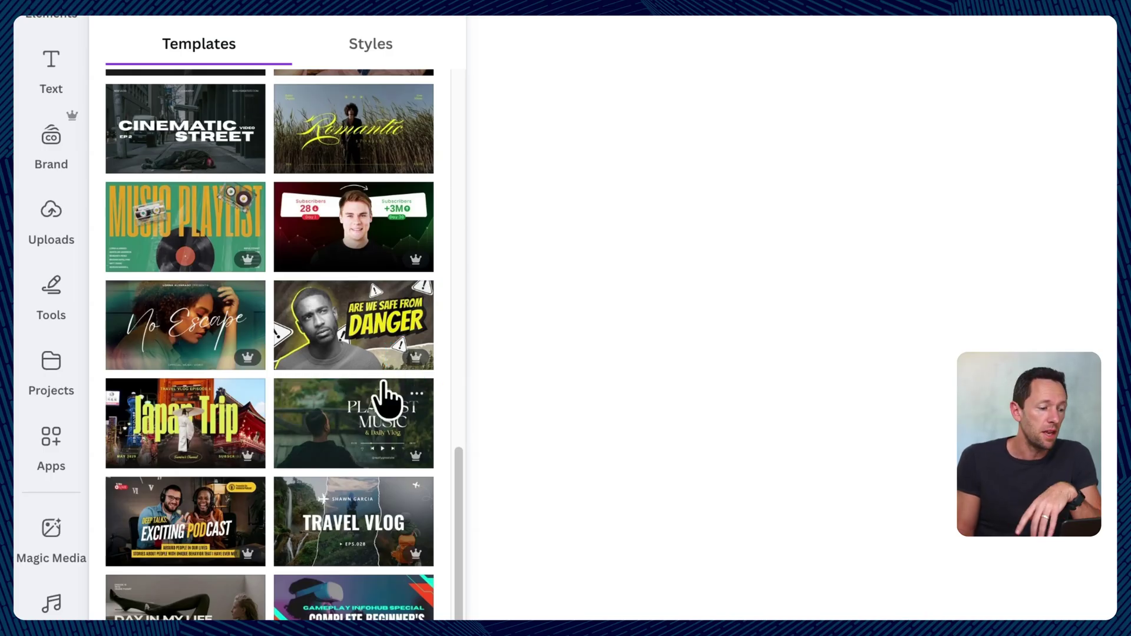
Step: Apply the danger-warning template, then reposition the man's photo and both warning signs
{"action": "left_click", "coordinate": [380, 359]}
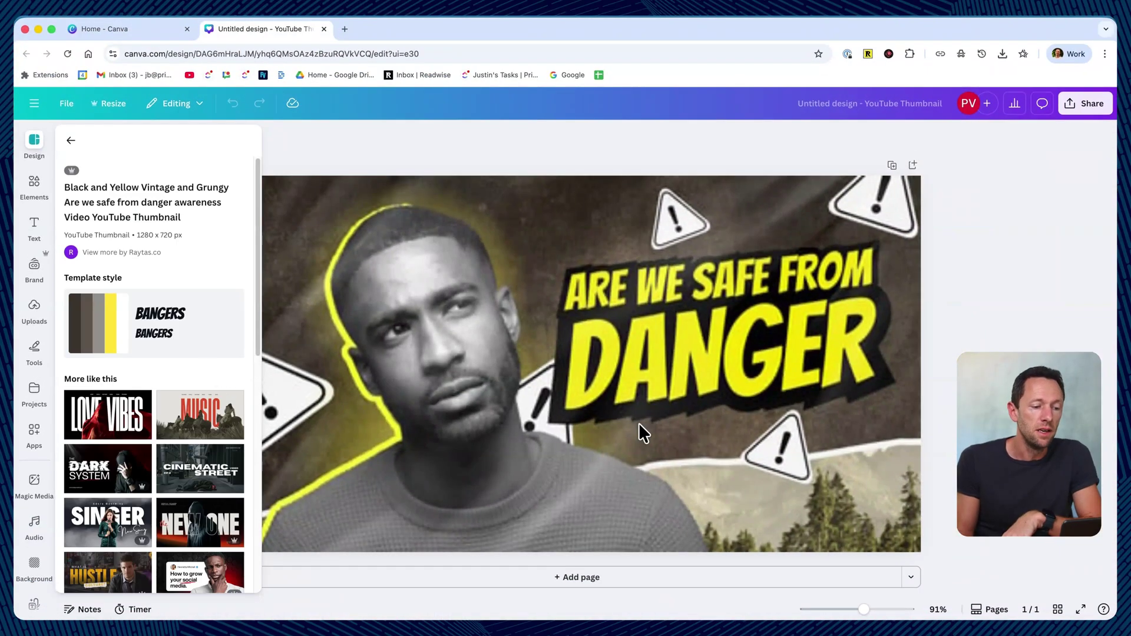
{"action": "left_click", "coordinate": [639, 423]}
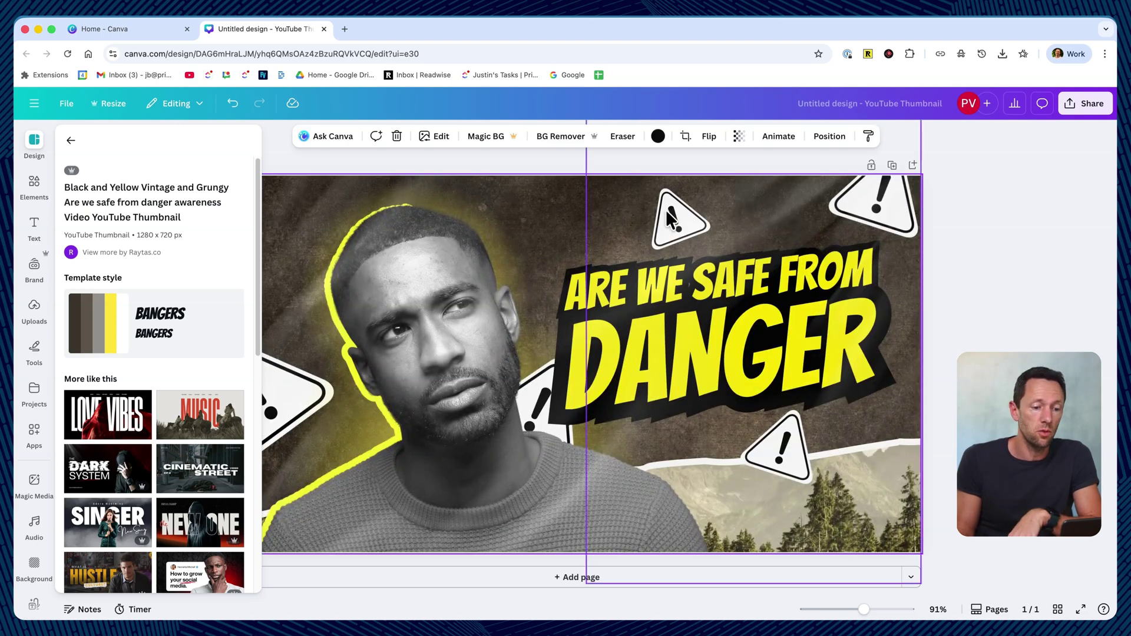
{"action": "left_click_drag", "start_coordinate": [670, 219], "coordinate": [848, 413]}
{"action": "left_click_drag", "start_coordinate": [648, 255], "coordinate": [569, 246]}
{"action": "left_click_drag", "start_coordinate": [890, 203], "coordinate": [822, 207]}
Step: Replace DANGER in the headline with JUSTIN and delete the man's photo
{"action": "left_click", "coordinate": [651, 347]}
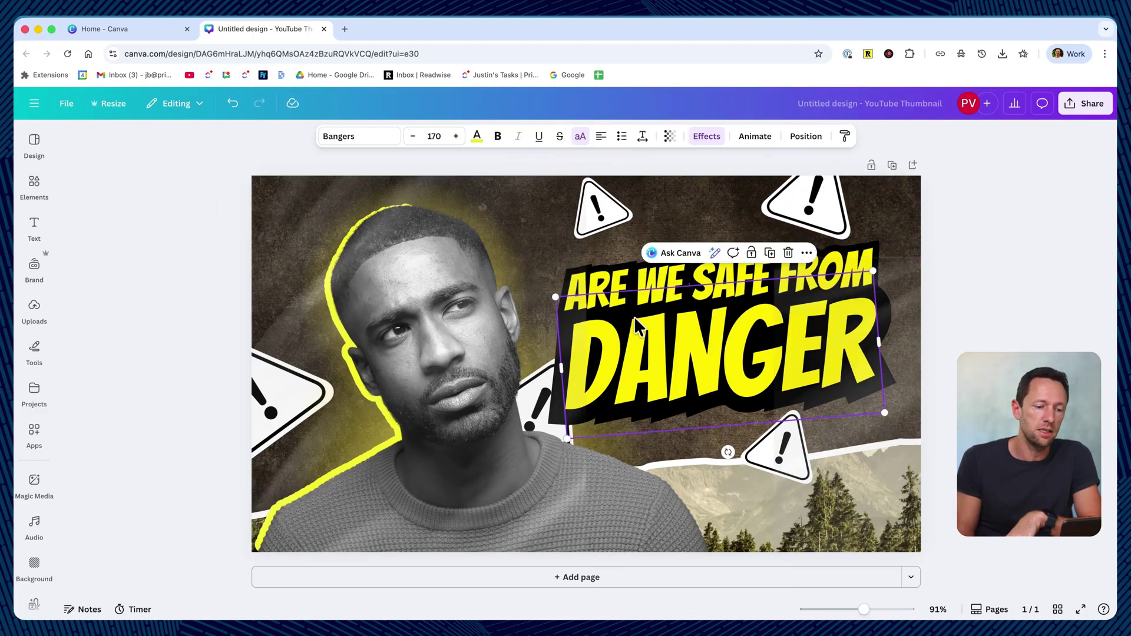
{"action": "double_click", "coordinate": [651, 352]}
{"action": "type", "text": "JUSTIN"}
{"action": "left_click", "coordinate": [450, 386]}
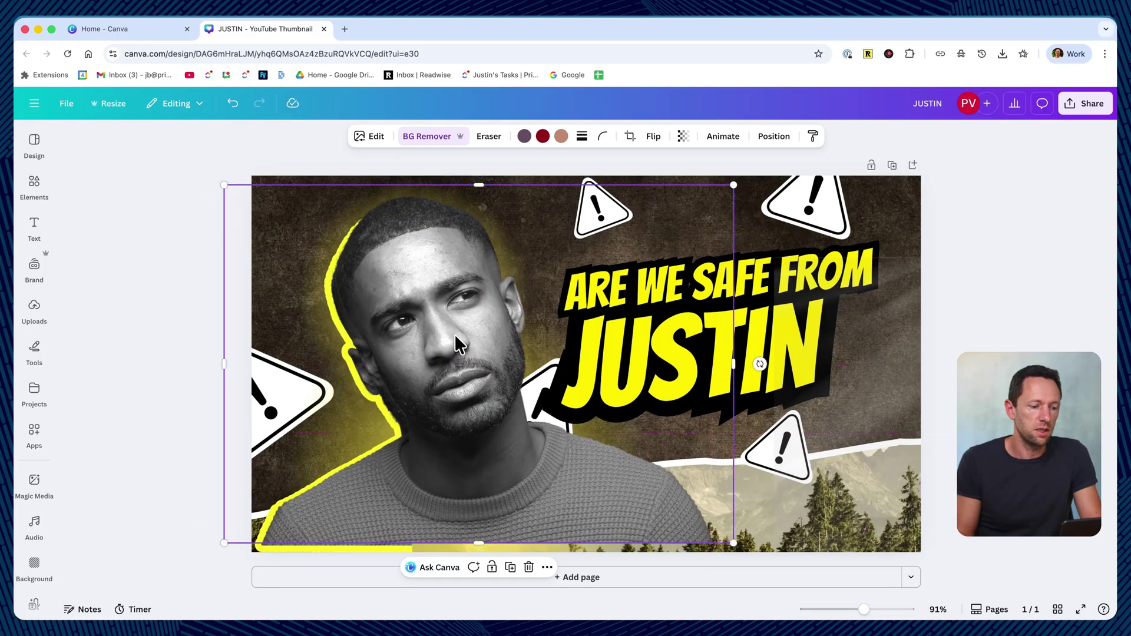
{"action": "key", "text": "Delete"}
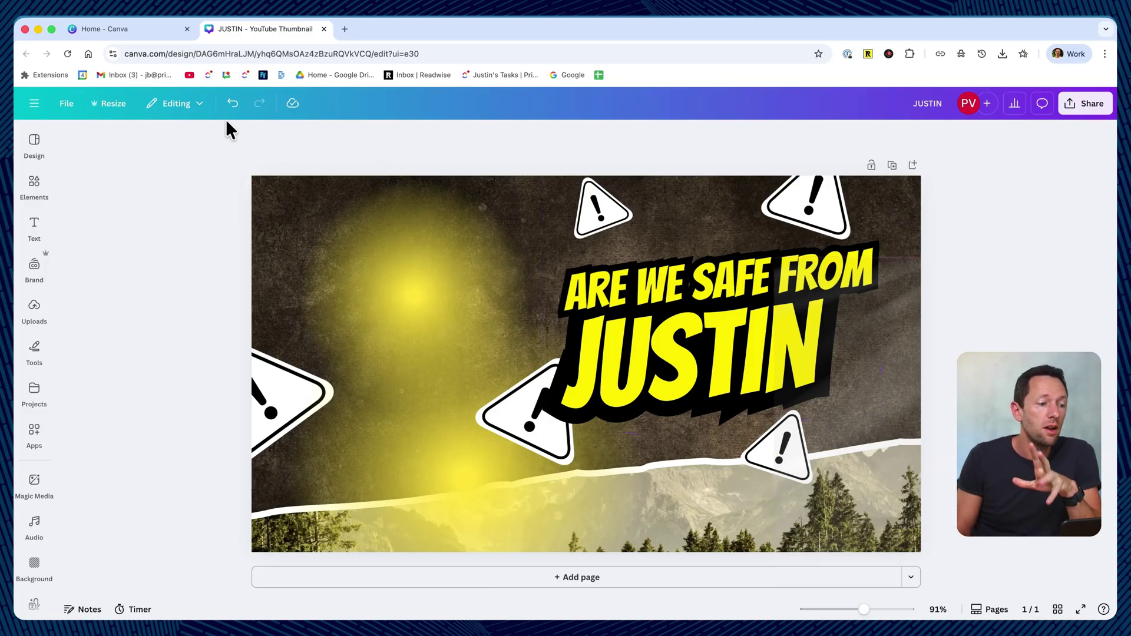
Step: Undo the five template edits back to a blank page, then show the Design panel
{"action": "left_click", "coordinate": [233, 104]}
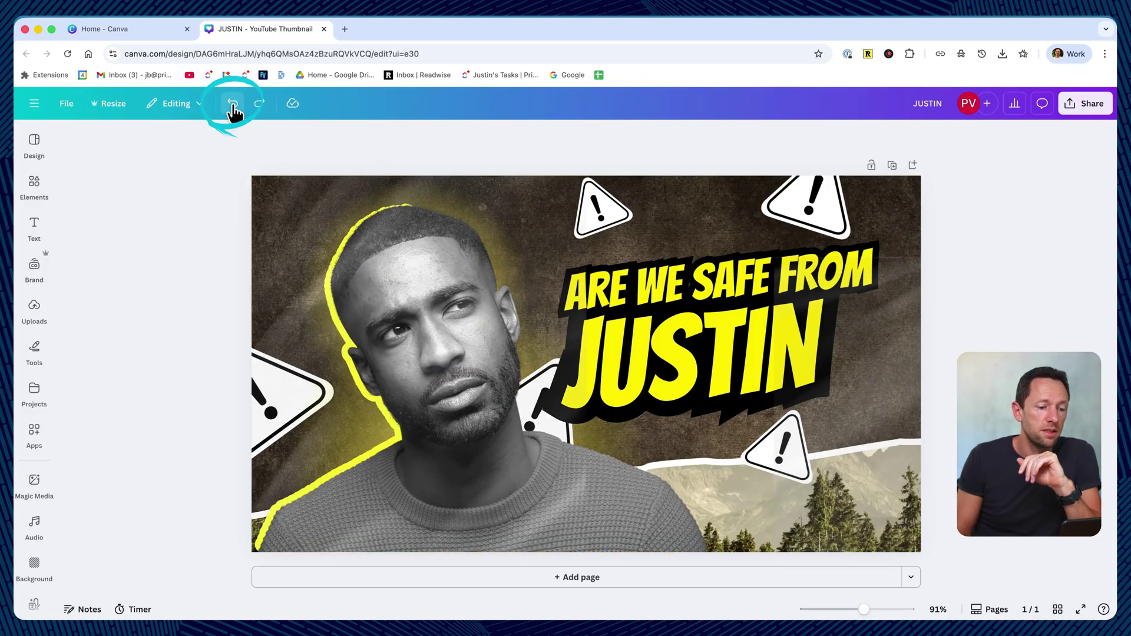
{"action": "left_click", "coordinate": [233, 104]}
{"action": "left_click", "coordinate": [233, 104]}
{"action": "left_click", "coordinate": [233, 104]}
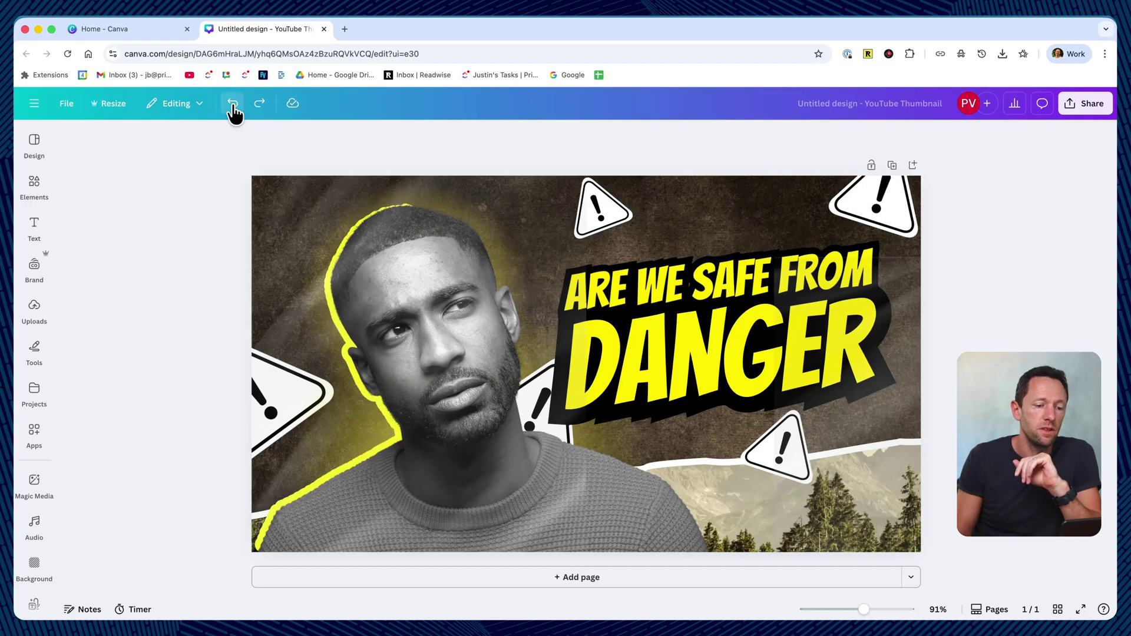
{"action": "left_click", "coordinate": [233, 104]}
{"action": "left_click", "coordinate": [233, 104]}
{"action": "left_click", "coordinate": [34, 144]}
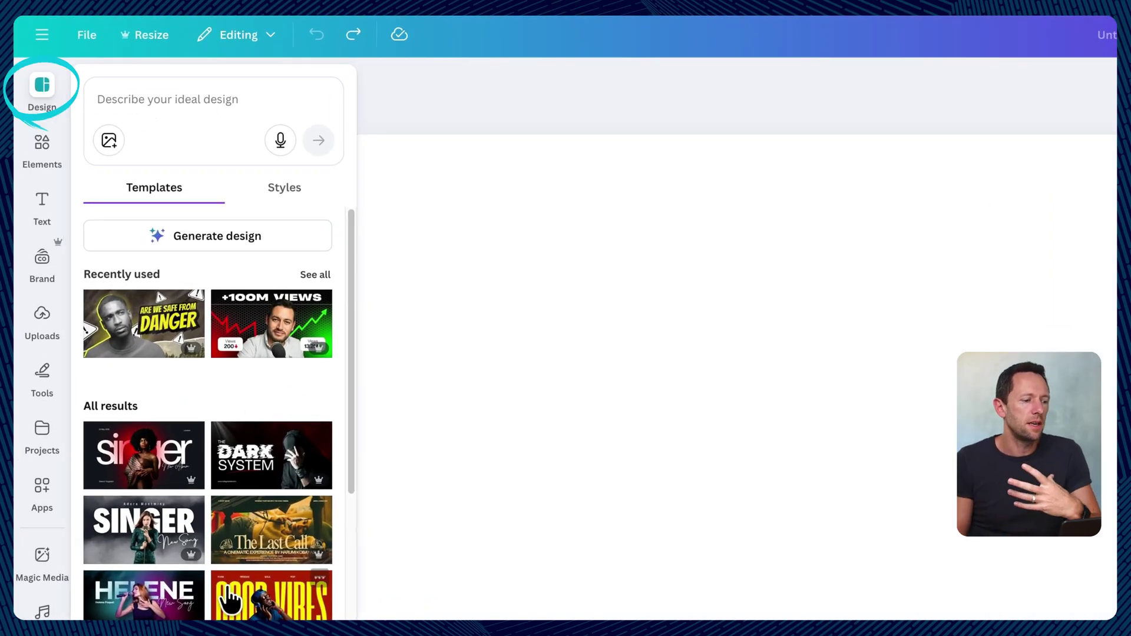
Step: Search designs with the prompt 'a youtube thumbnail for a video titled "BEST FREE EDITING SOFTWARE"'
{"action": "left_click", "coordinate": [133, 99]}
{"action": "type", "text": "a youtube"}
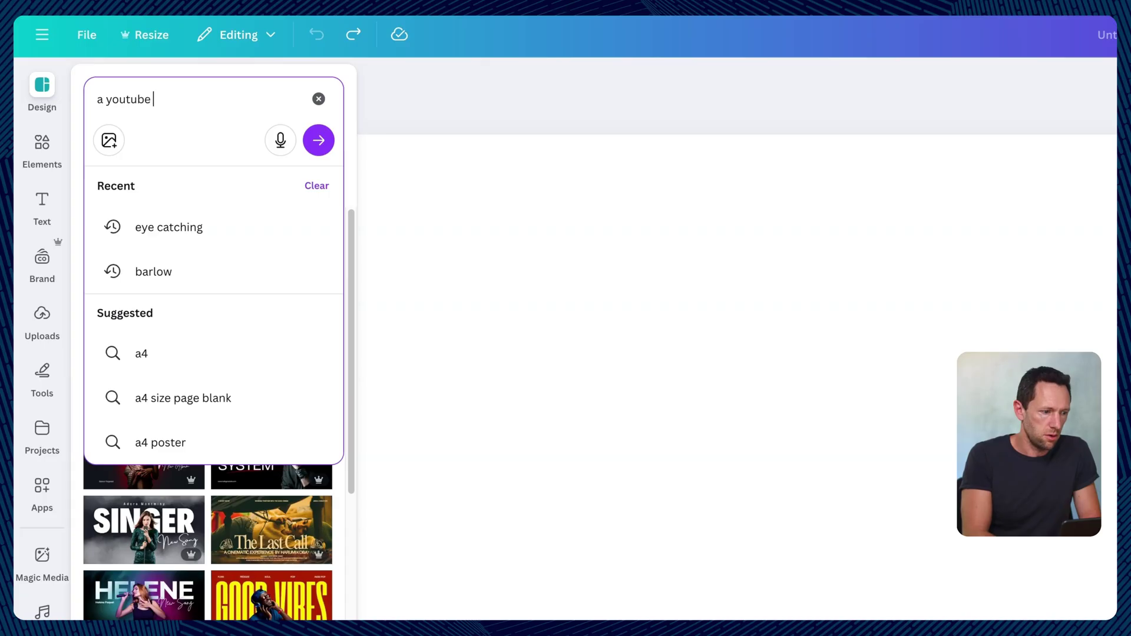
{"action": "type", "text": " thumbnail for a vid"}
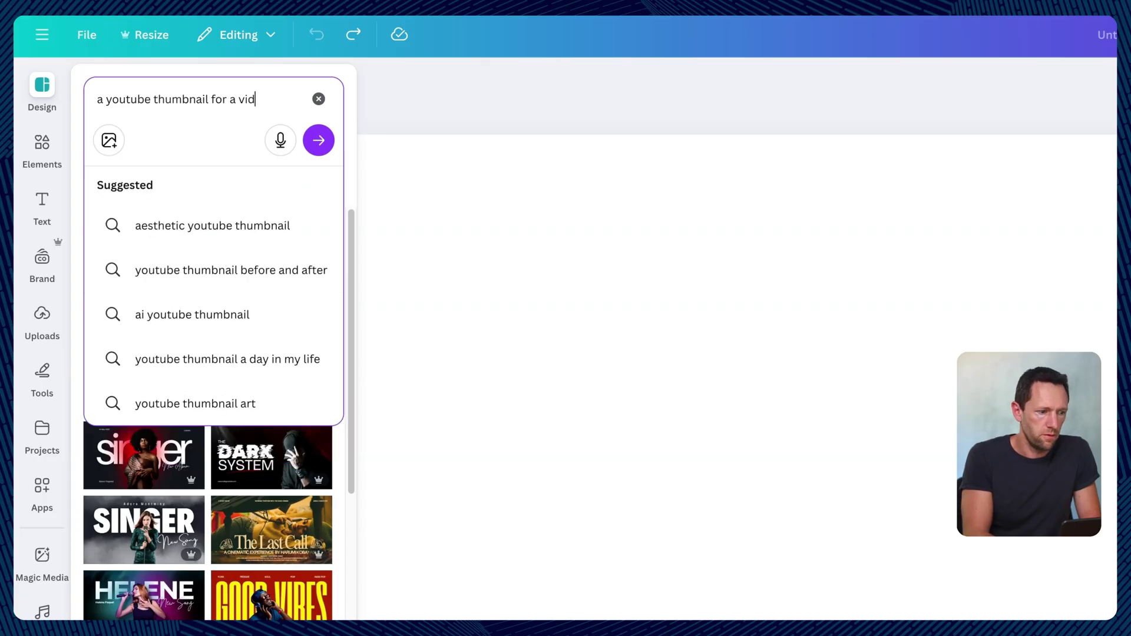
{"action": "type", "text": "eo titled \"BEST FREE EDITIN"}
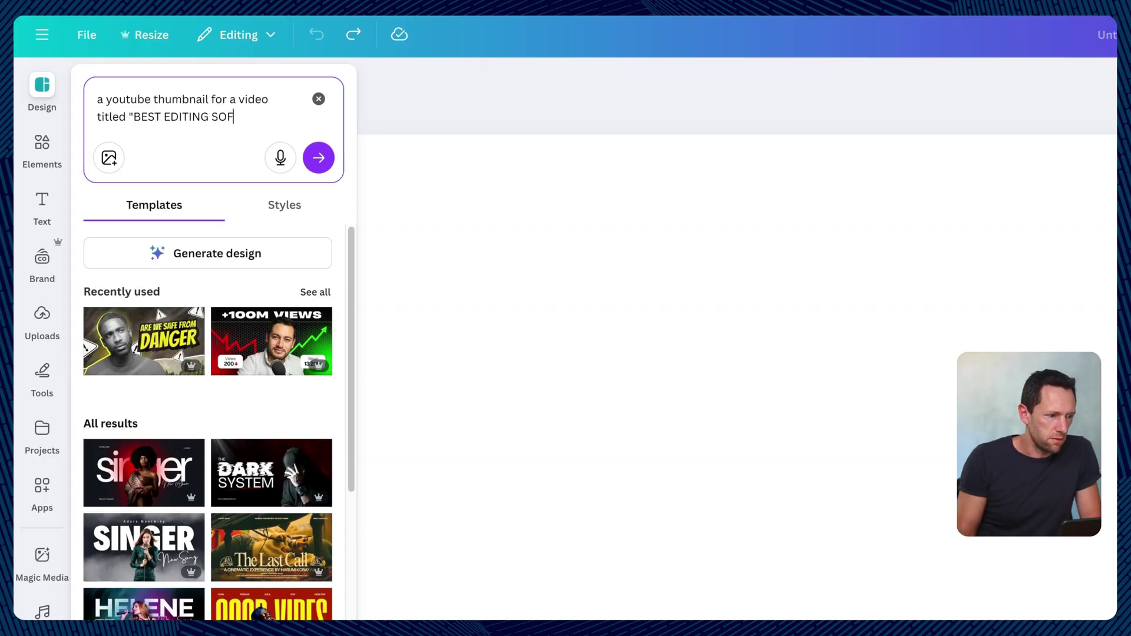
{"action": "type", "text": "G SOFTWARE\""}
{"action": "left_click", "coordinate": [164, 117]}
{"action": "type", "text": "FREE"}
{"action": "left_click", "coordinate": [322, 175]}
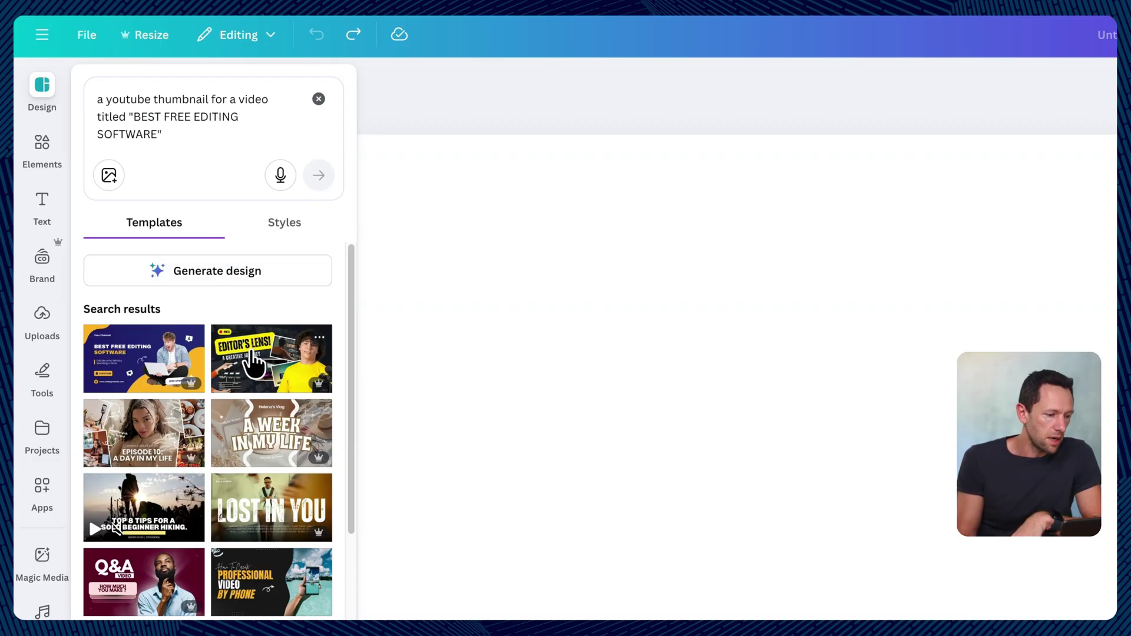
{"action": "scroll", "coordinate": [253, 413], "scroll_direction": "down", "scroll_amount": 3}
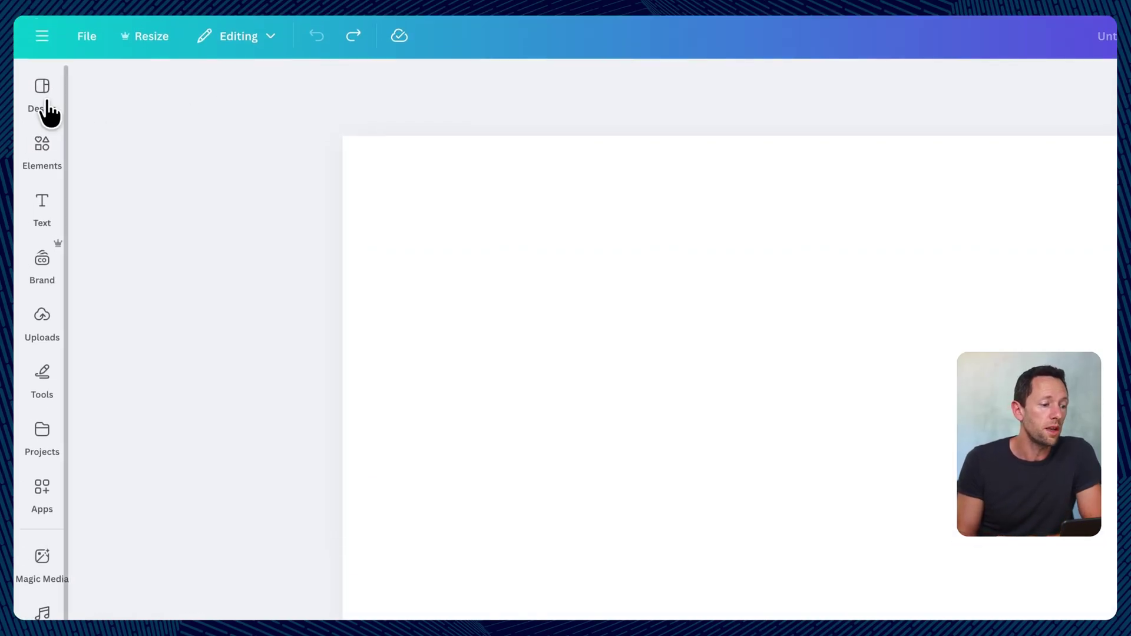
Step: Generate an AI design from the thumbnail prompt in the Design panel
{"action": "left_click", "coordinate": [43, 97]}
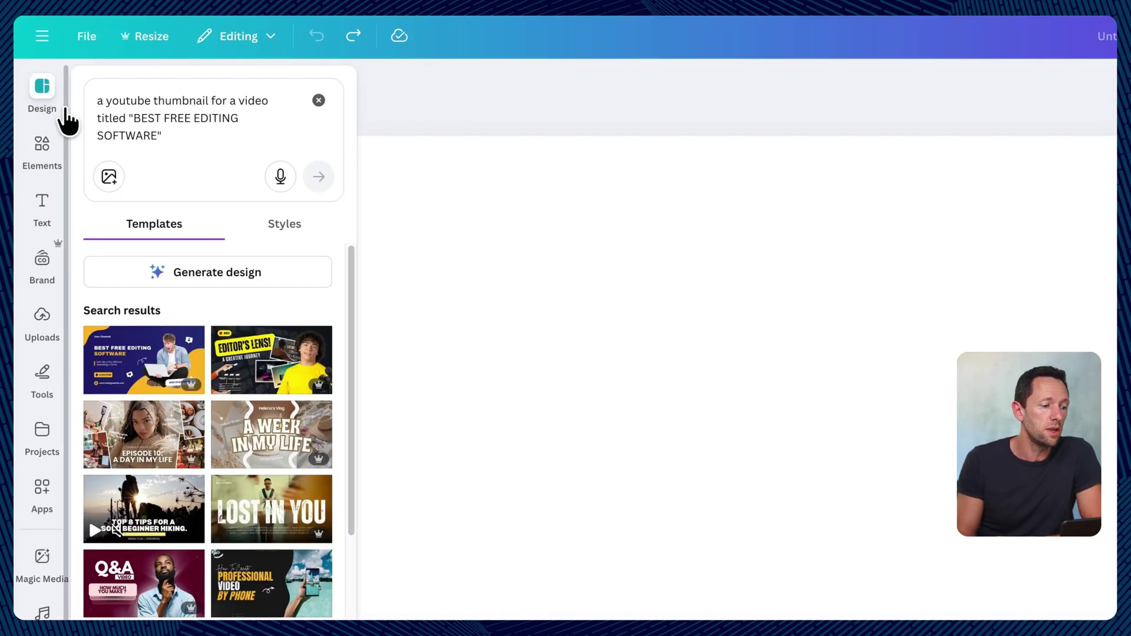
{"action": "left_click", "coordinate": [239, 288]}
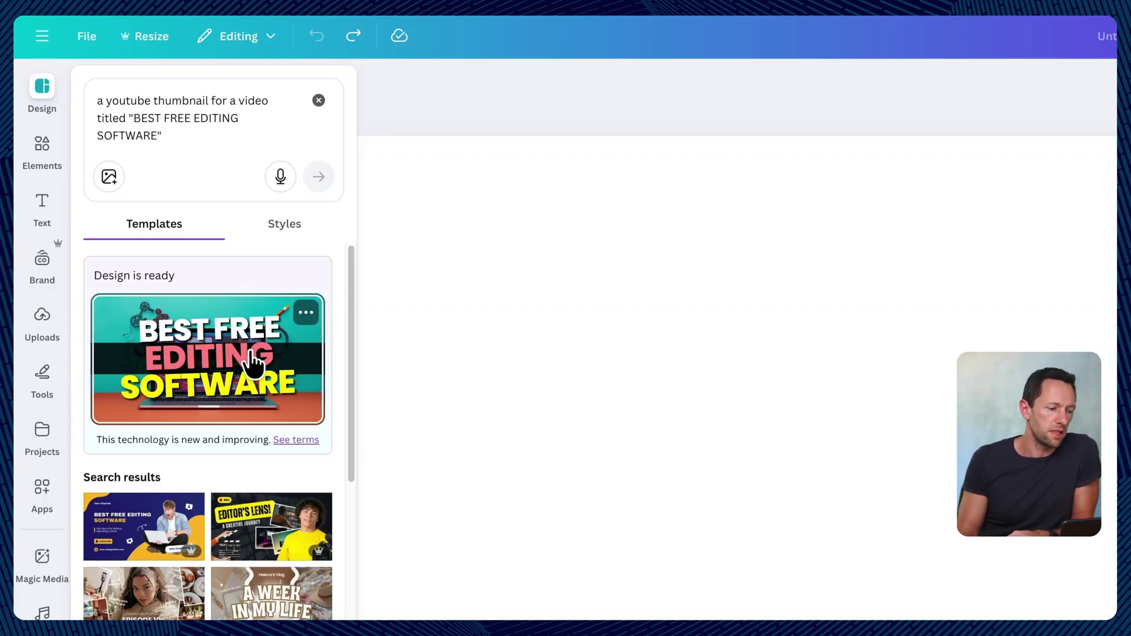
Step: Apply the generated design and move BEST FREE into the top-left corner
{"action": "left_click", "coordinate": [241, 377]}
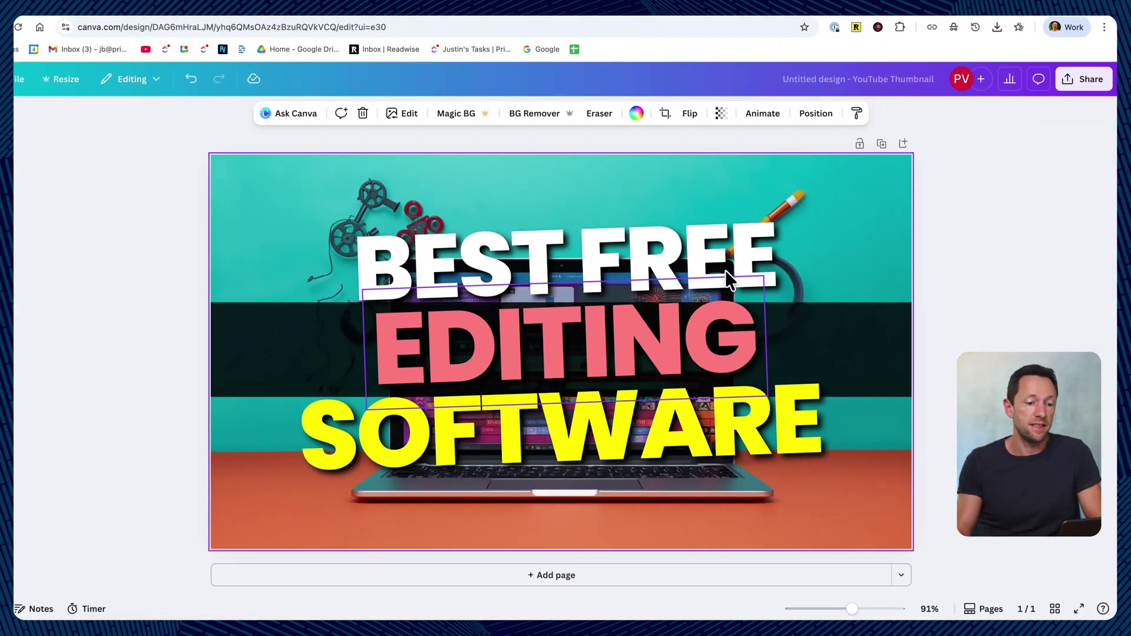
{"action": "left_click_drag", "start_coordinate": [717, 246], "coordinate": [682, 189]}
{"action": "left_click_drag", "start_coordinate": [643, 349], "coordinate": [502, 297]}
{"action": "left_click_drag", "start_coordinate": [541, 218], "coordinate": [485, 182]}
Step: Place EDITING directly under BEST FREE and SOFTWARE under EDITING at the left
{"action": "left_click", "coordinate": [476, 302]}
{"action": "left_click_drag", "start_coordinate": [476, 302], "coordinate": [467, 291]}
{"action": "left_click_drag", "start_coordinate": [503, 376], "coordinate": [431, 361]}
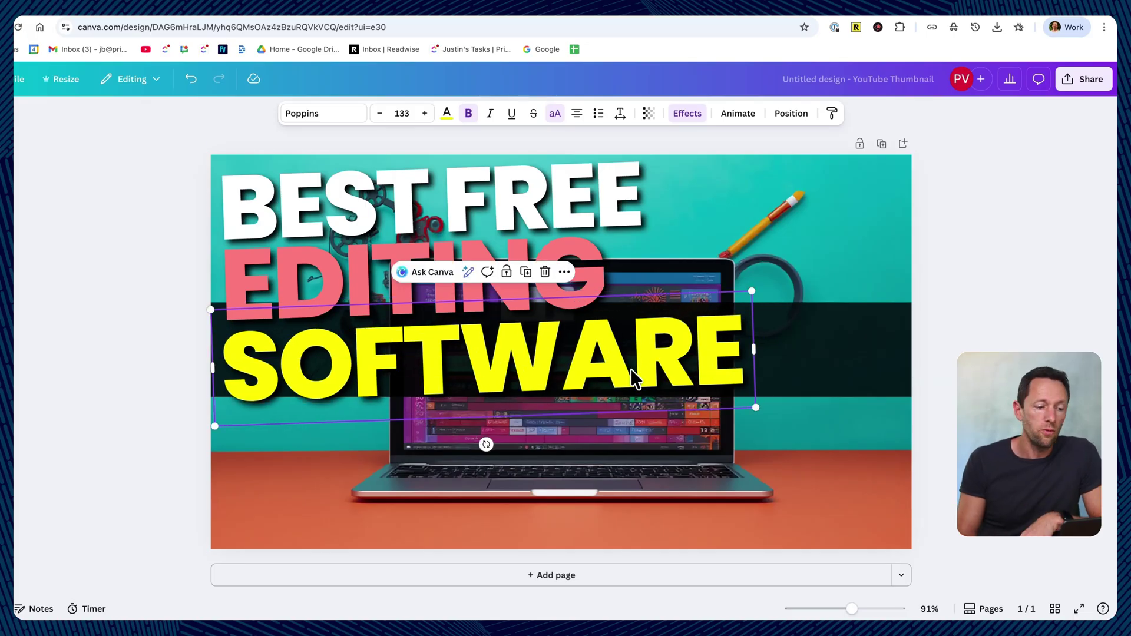
{"action": "left_click", "coordinate": [433, 183]}
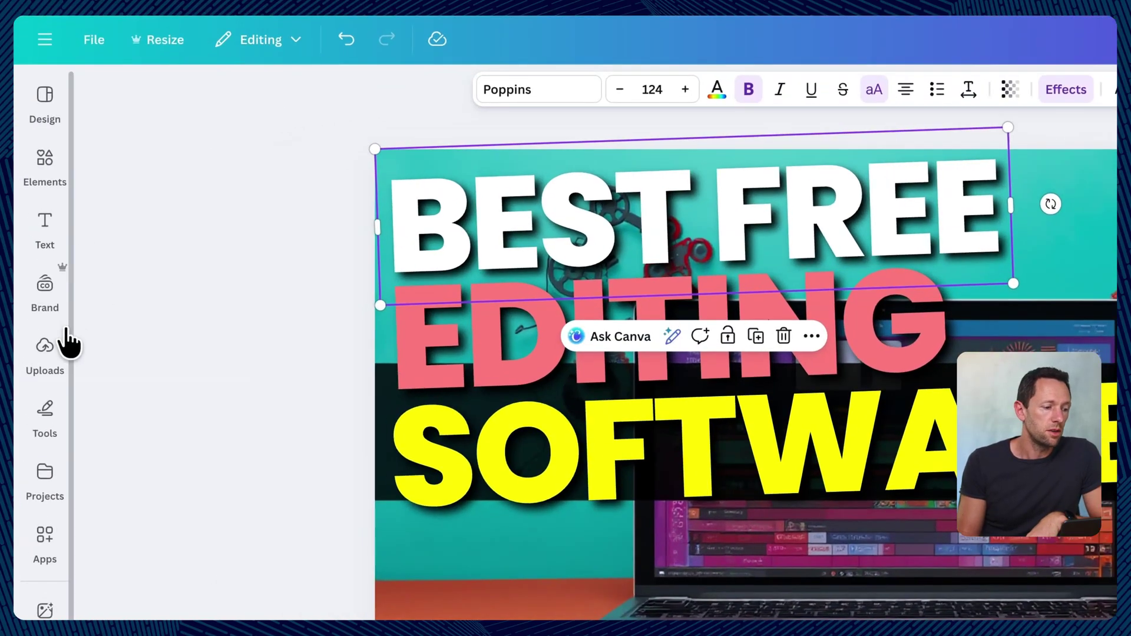
Step: Insert the crossed-arms presenter photo from Uploads and enlarge it over the right half
{"action": "left_click", "coordinate": [0, 295]}
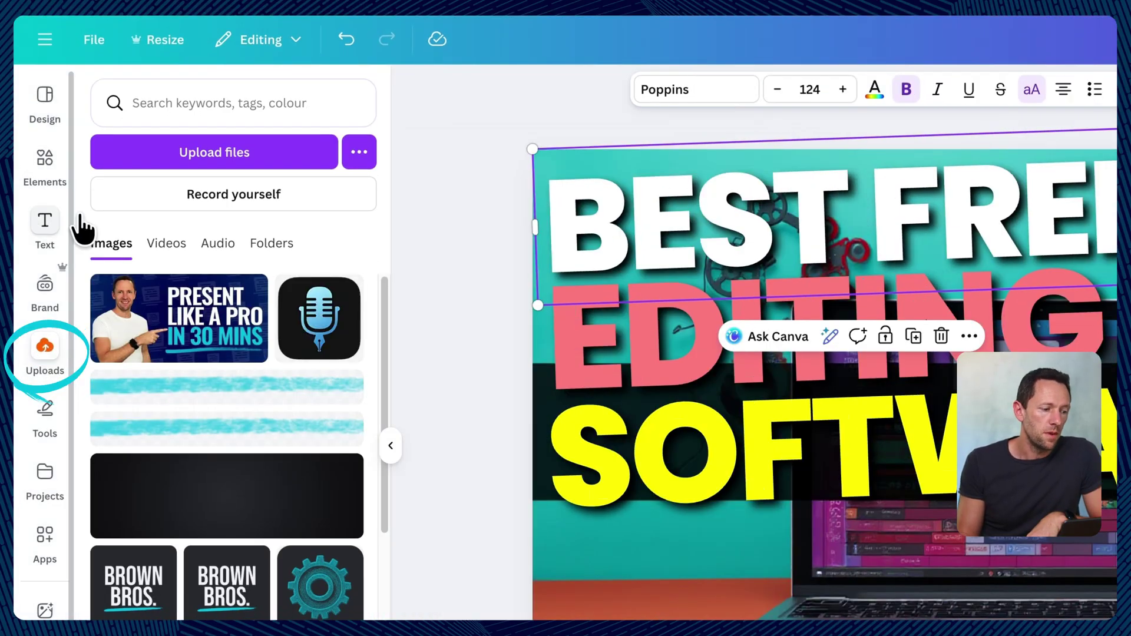
{"action": "scroll", "coordinate": [109, 466], "scroll_direction": "down", "scroll_amount": 8}
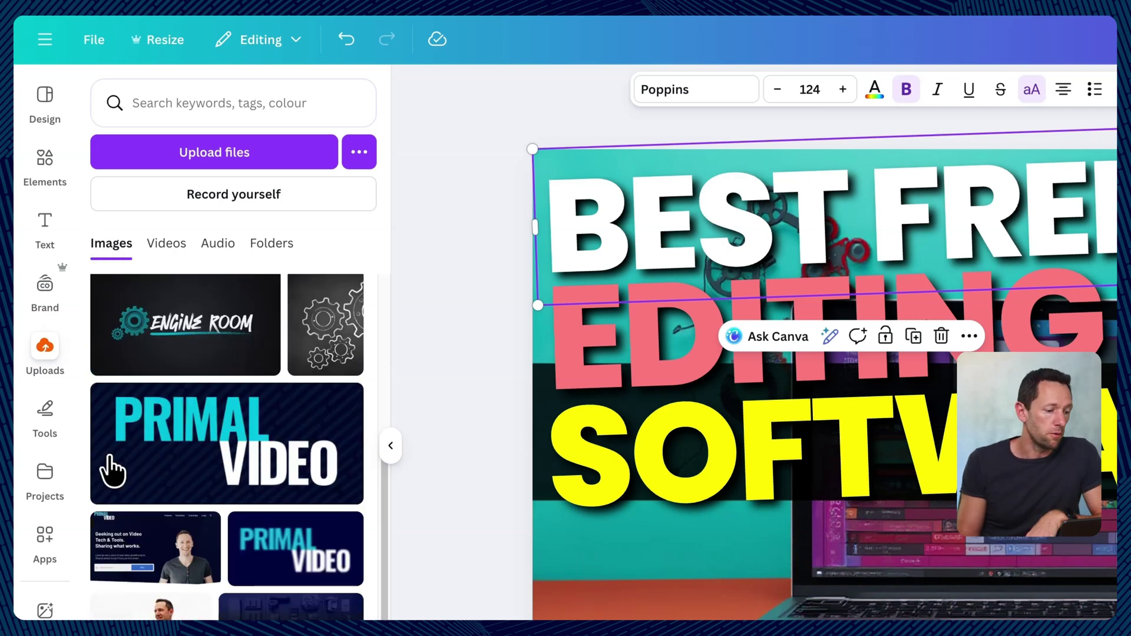
{"action": "scroll", "coordinate": [115, 466], "scroll_direction": "down", "scroll_amount": 3}
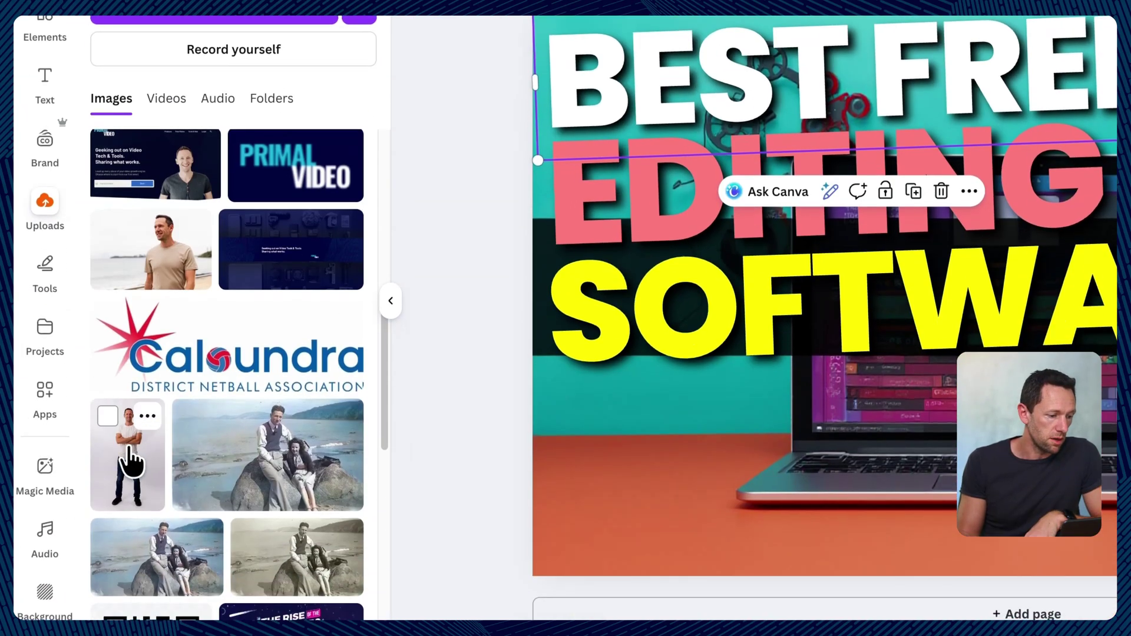
{"action": "left_click", "coordinate": [131, 463]}
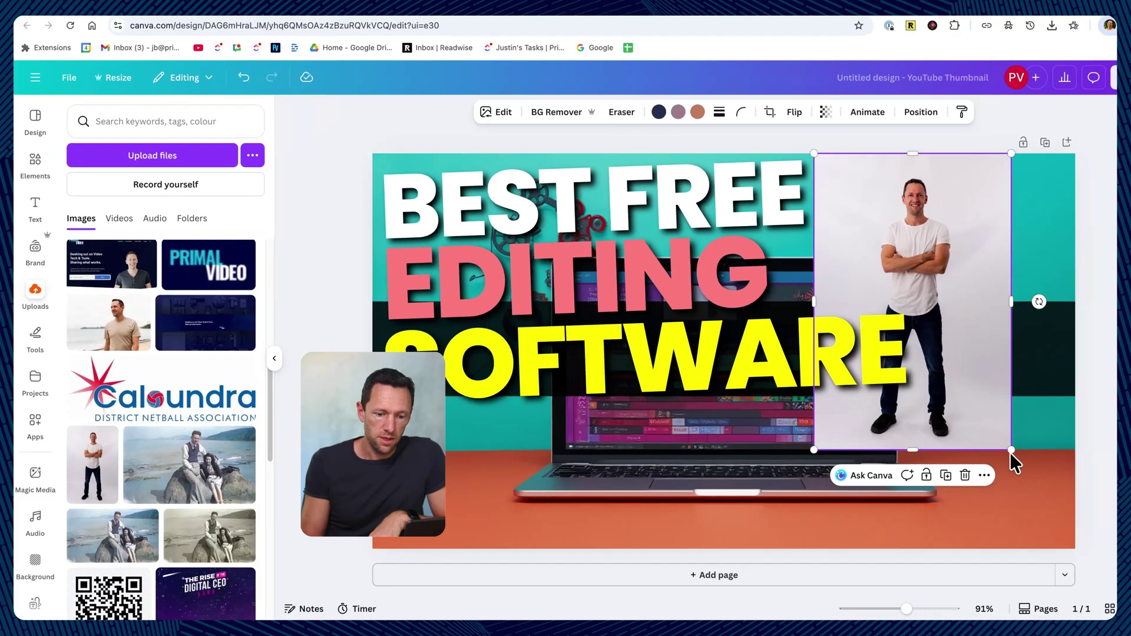
{"action": "left_click_drag", "start_coordinate": [1010, 453], "coordinate": [1117, 595]}
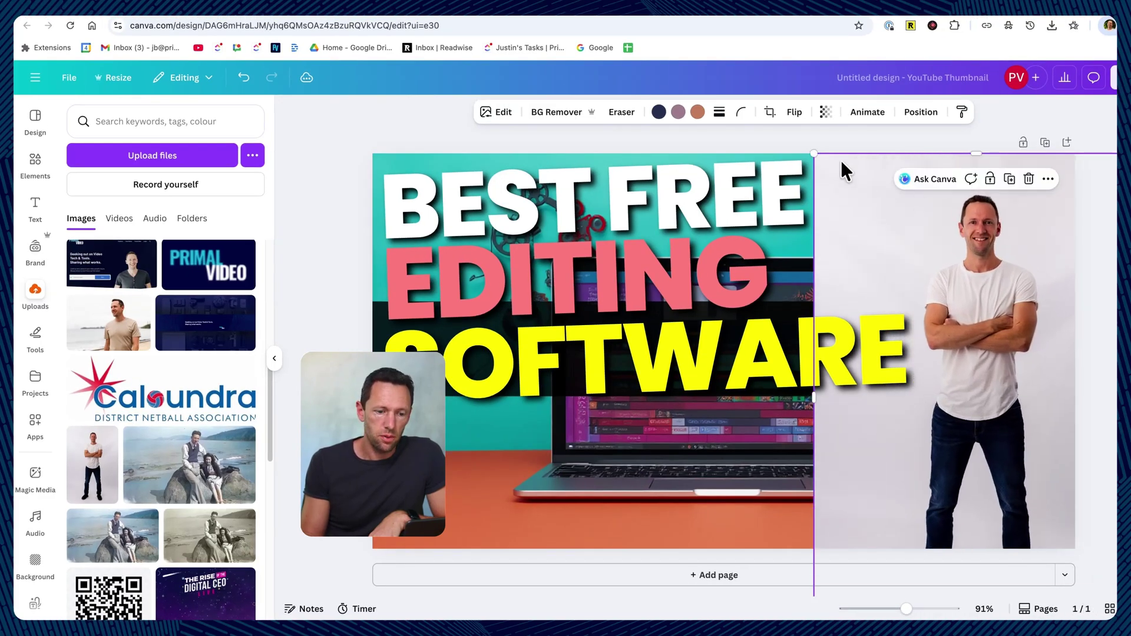
{"action": "left_click_drag", "start_coordinate": [813, 152], "coordinate": [508, 12]}
{"action": "key", "text": "ctrl+z"}
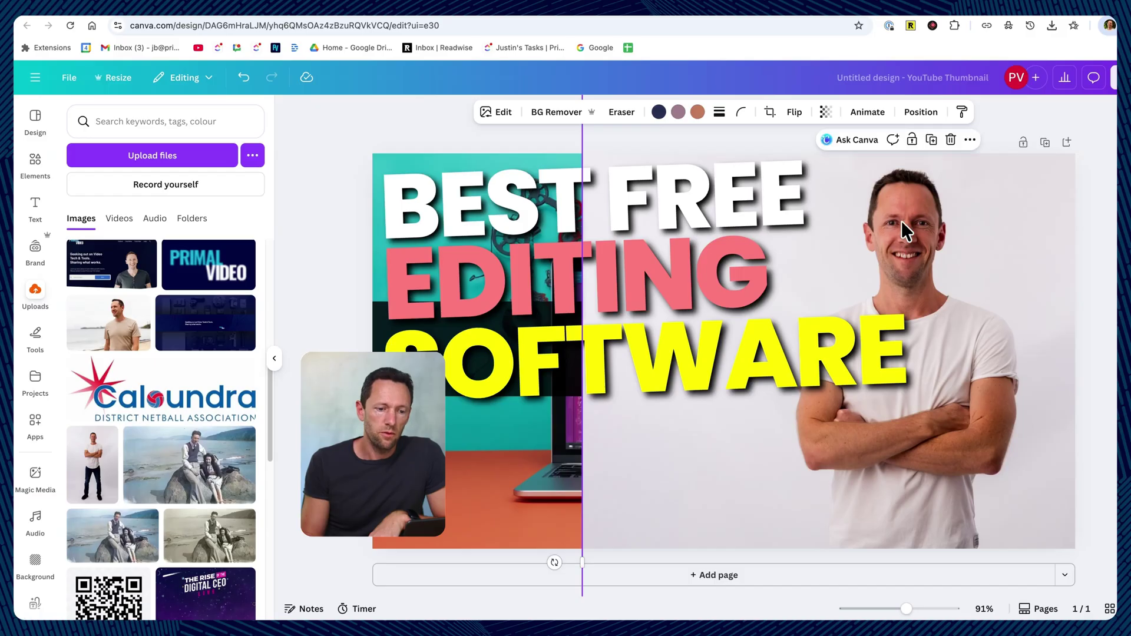
Step: Remove the presenter photo's background and reposition the cut-out and the SOFTWARE text
{"action": "left_click", "coordinate": [556, 118]}
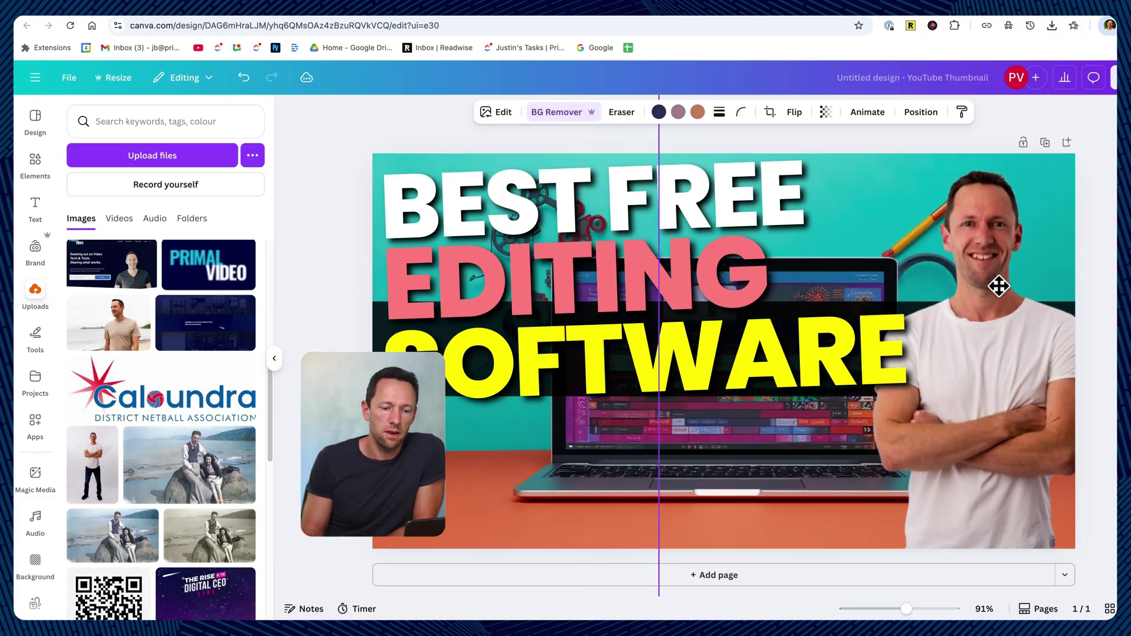
{"action": "left_click_drag", "start_coordinate": [999, 286], "coordinate": [955, 288]}
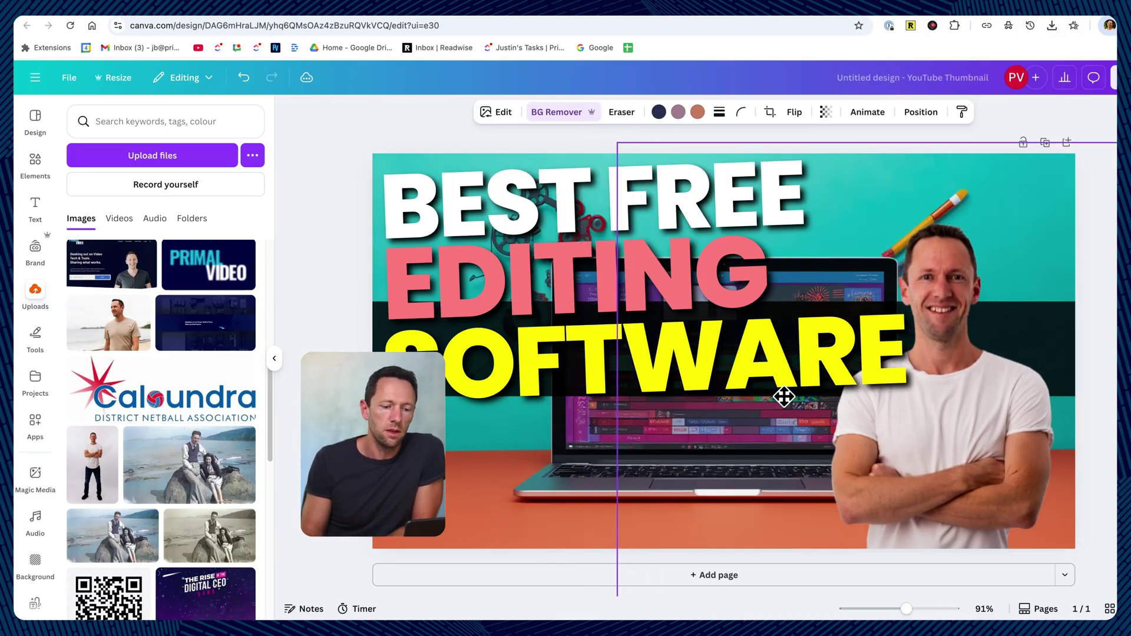
{"action": "left_click_drag", "start_coordinate": [494, 361], "coordinate": [492, 430]}
{"action": "left_click_drag", "start_coordinate": [980, 278], "coordinate": [983, 250]}
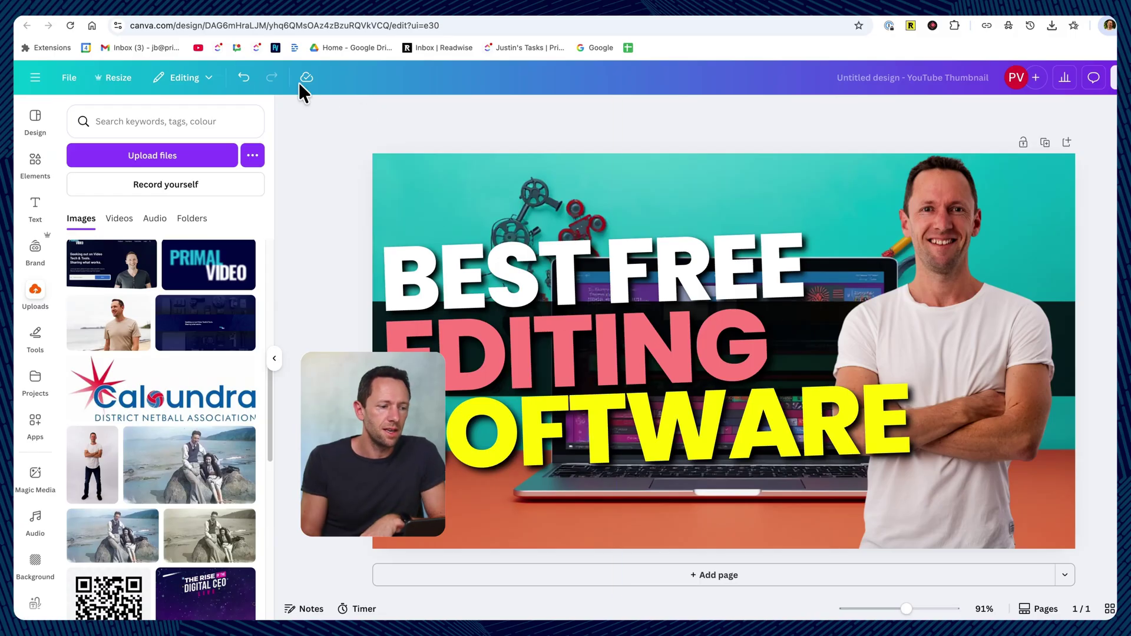
Step: Undo eight edits to return to the text-and-laptop layout without the presenter
{"action": "left_click", "coordinate": [243, 79]}
{"action": "left_click", "coordinate": [243, 80]}
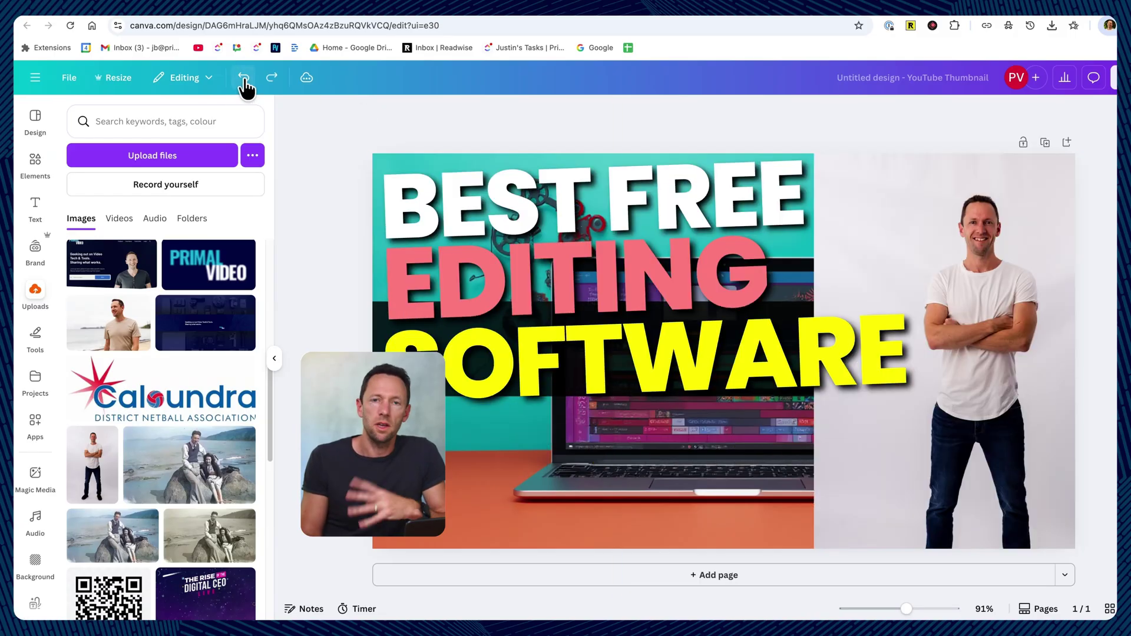
{"action": "left_click", "coordinate": [244, 80]}
{"action": "left_click", "coordinate": [243, 79]}
{"action": "left_click", "coordinate": [243, 79]}
{"action": "left_click", "coordinate": [243, 80]}
{"action": "left_click", "coordinate": [244, 80]}
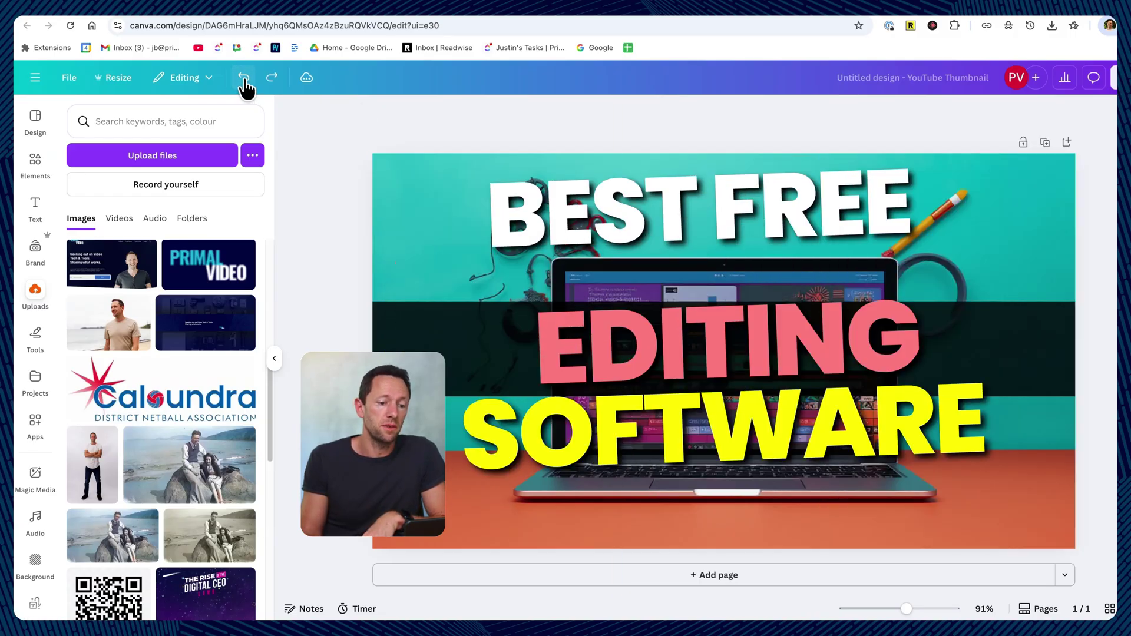
{"action": "left_click", "coordinate": [243, 80]}
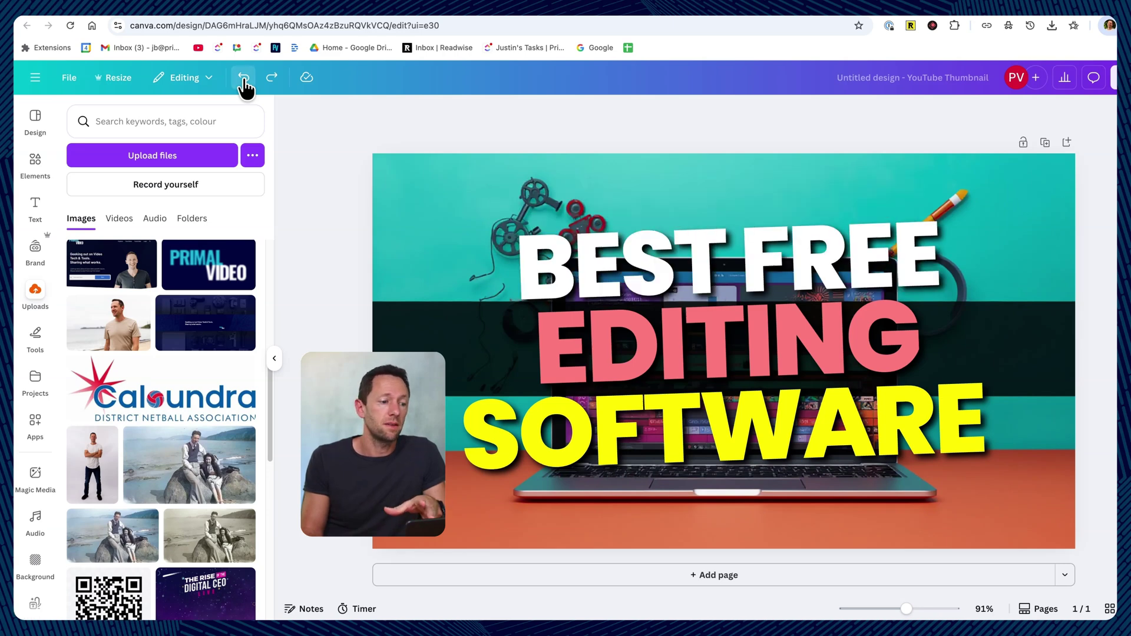
{"action": "left_click", "coordinate": [243, 79]}
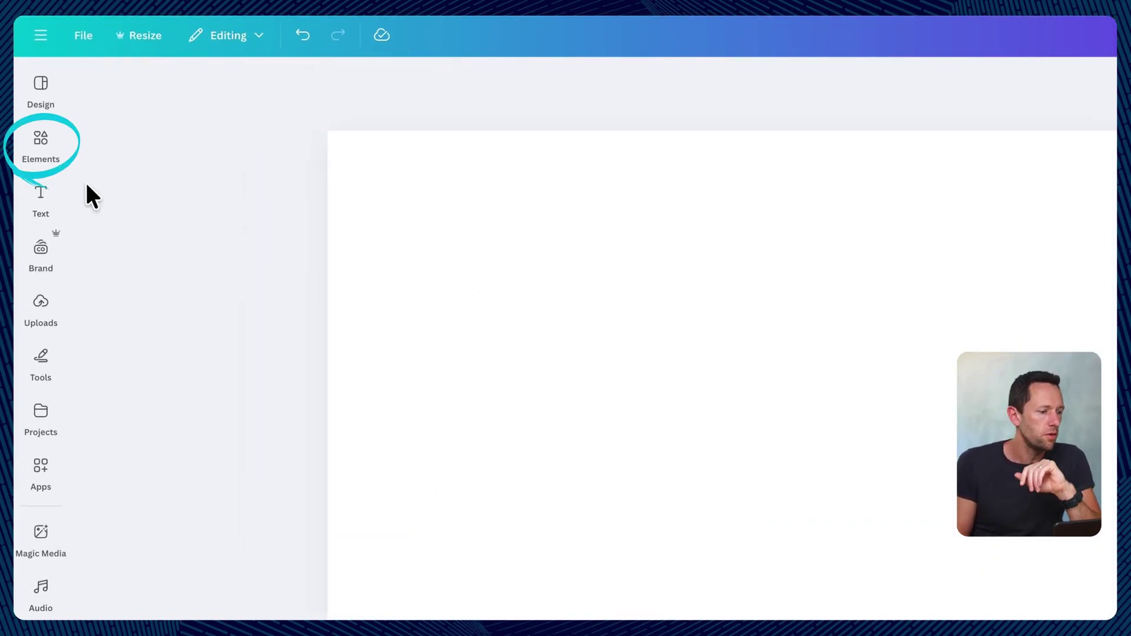
Step: Add a 'blue gradient background' photo from Elements and stretch it over the whole page
{"action": "left_click", "coordinate": [34, 190]}
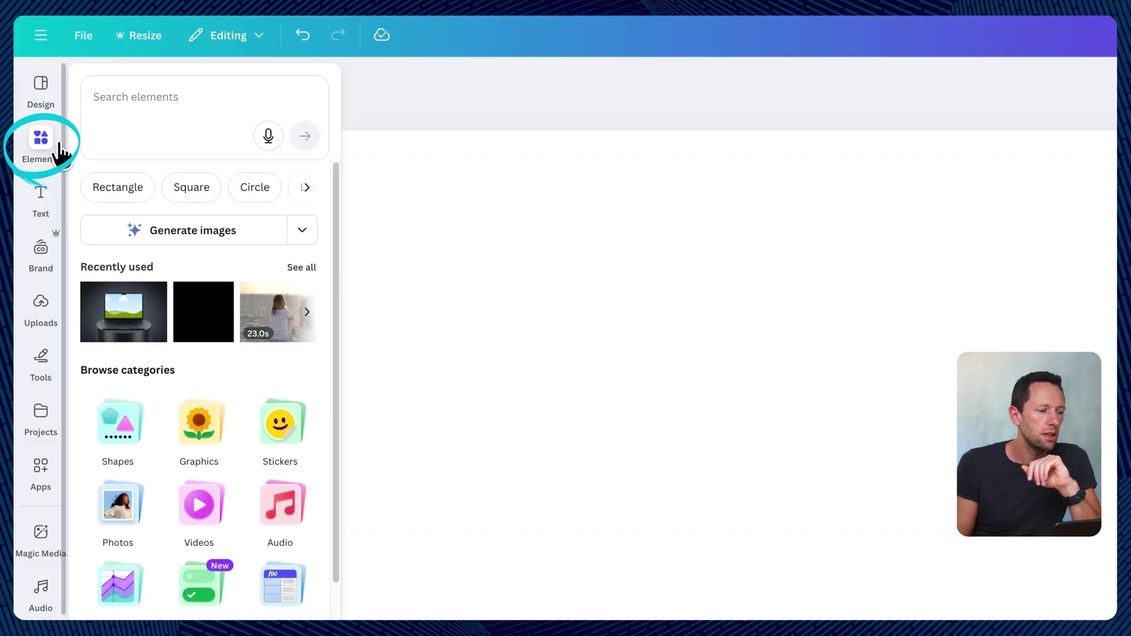
{"action": "left_click", "coordinate": [159, 98]}
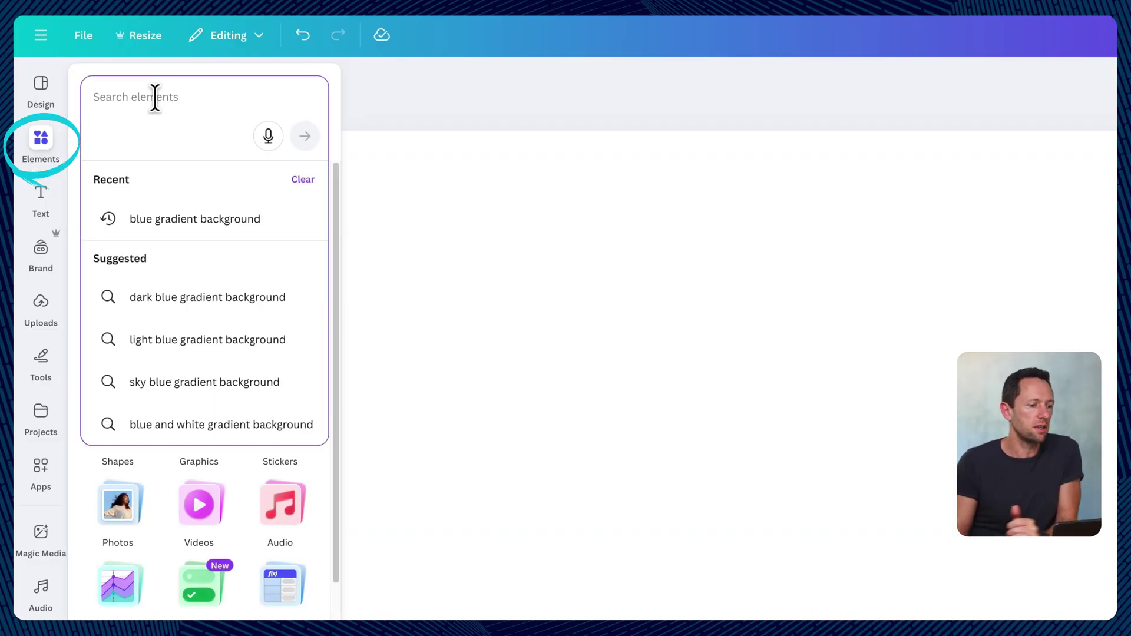
{"action": "left_click", "coordinate": [177, 227]}
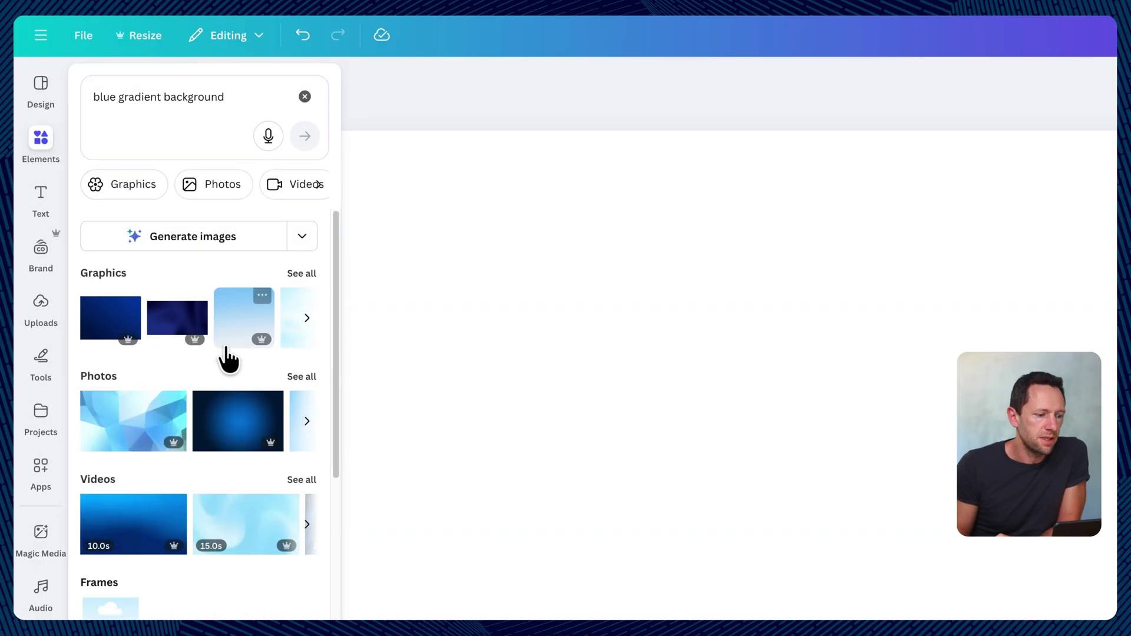
{"action": "left_click", "coordinate": [311, 430]}
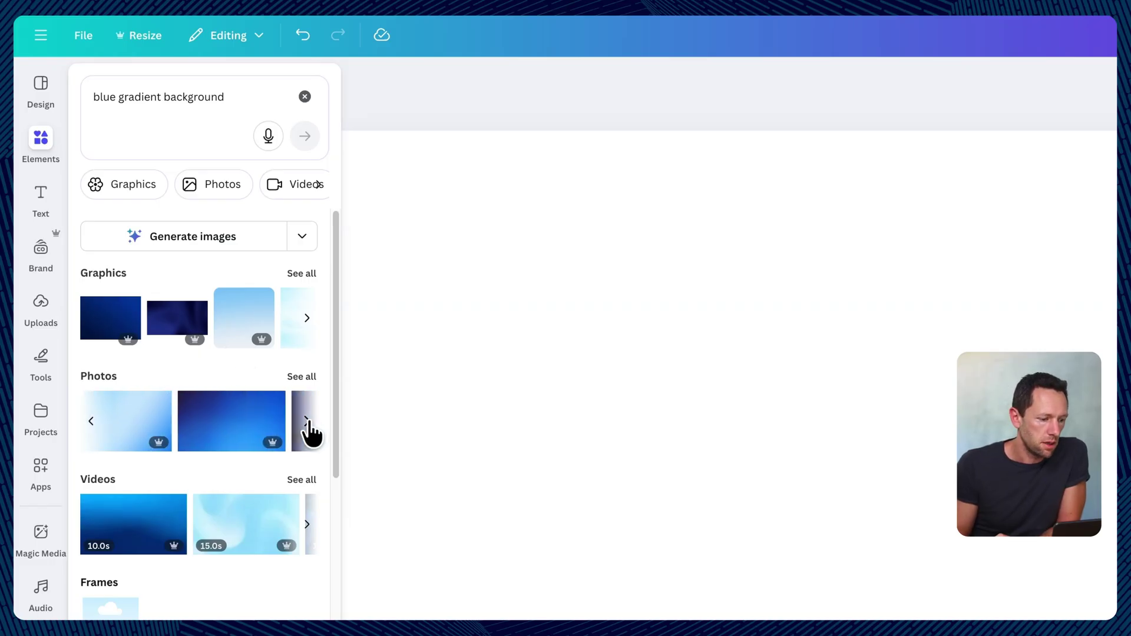
{"action": "left_click", "coordinate": [310, 430]}
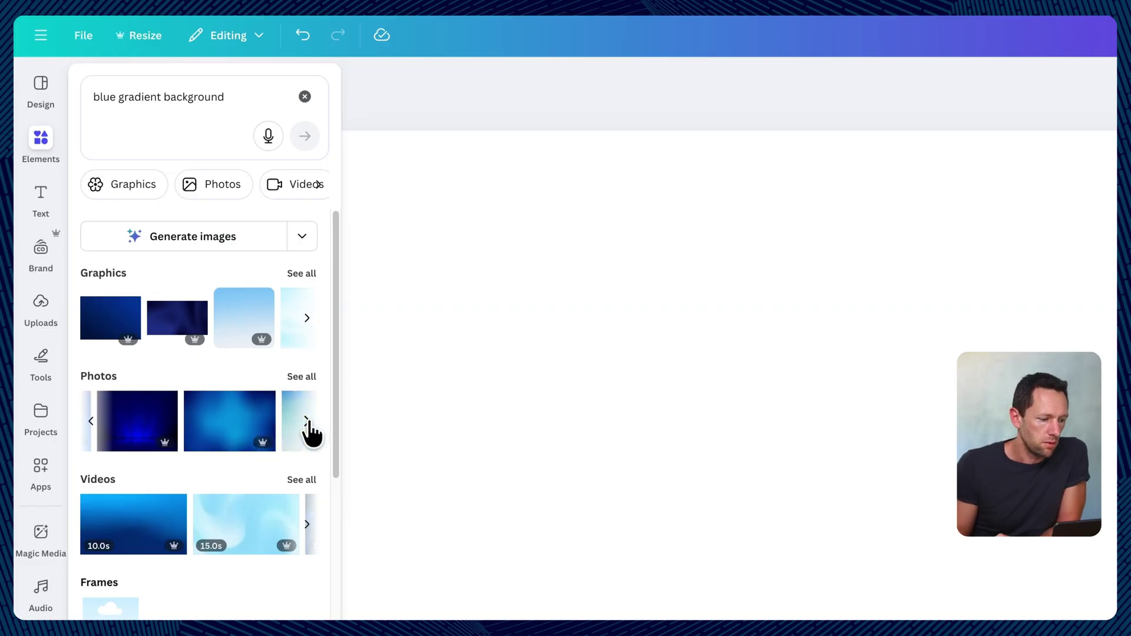
{"action": "left_click", "coordinate": [209, 423]}
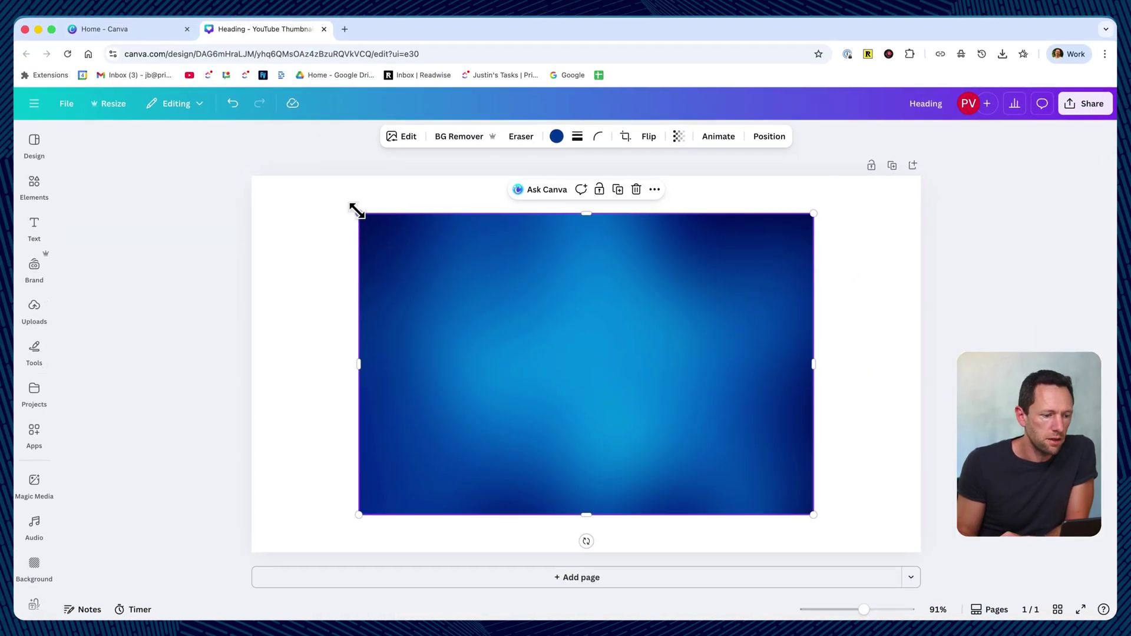
{"action": "left_click_drag", "start_coordinate": [356, 210], "coordinate": [219, 178]}
{"action": "left_click_drag", "start_coordinate": [806, 513], "coordinate": [939, 561]}
{"action": "left_click", "coordinate": [939, 560]}
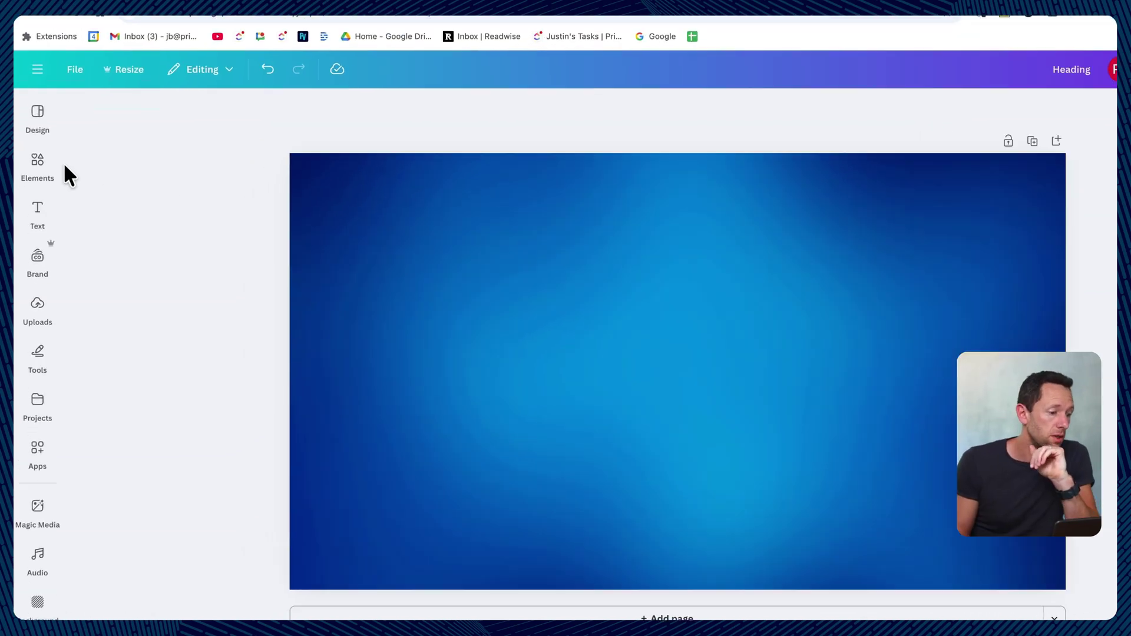
Step: Search Elements for 'macbook with editing software on screen'
{"action": "left_click", "coordinate": [34, 182]}
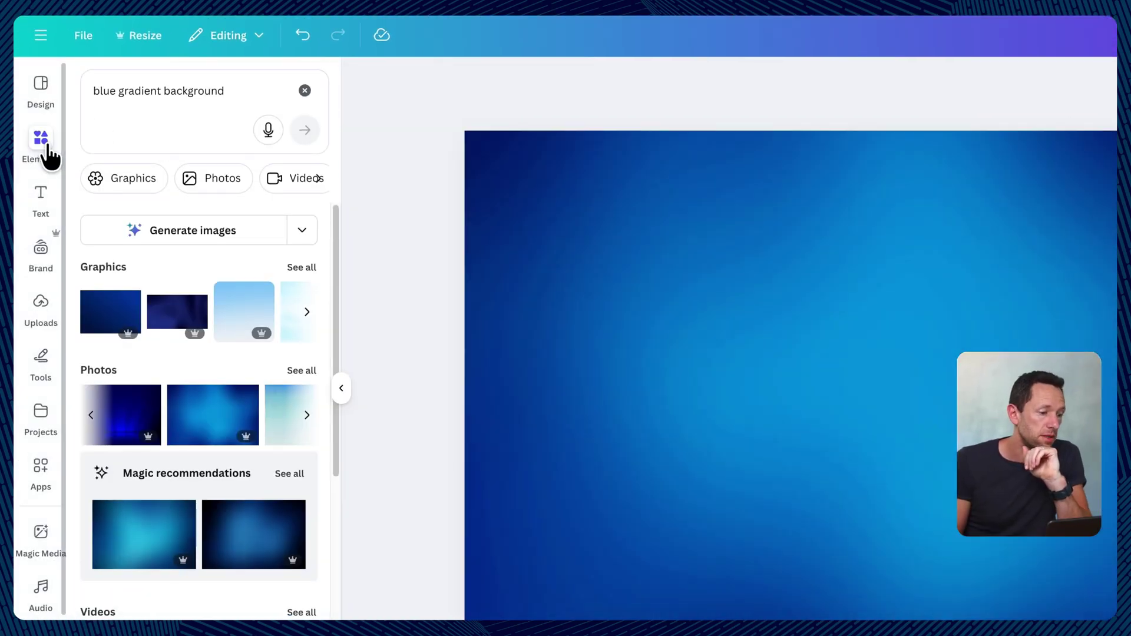
{"action": "left_click", "coordinate": [304, 91]}
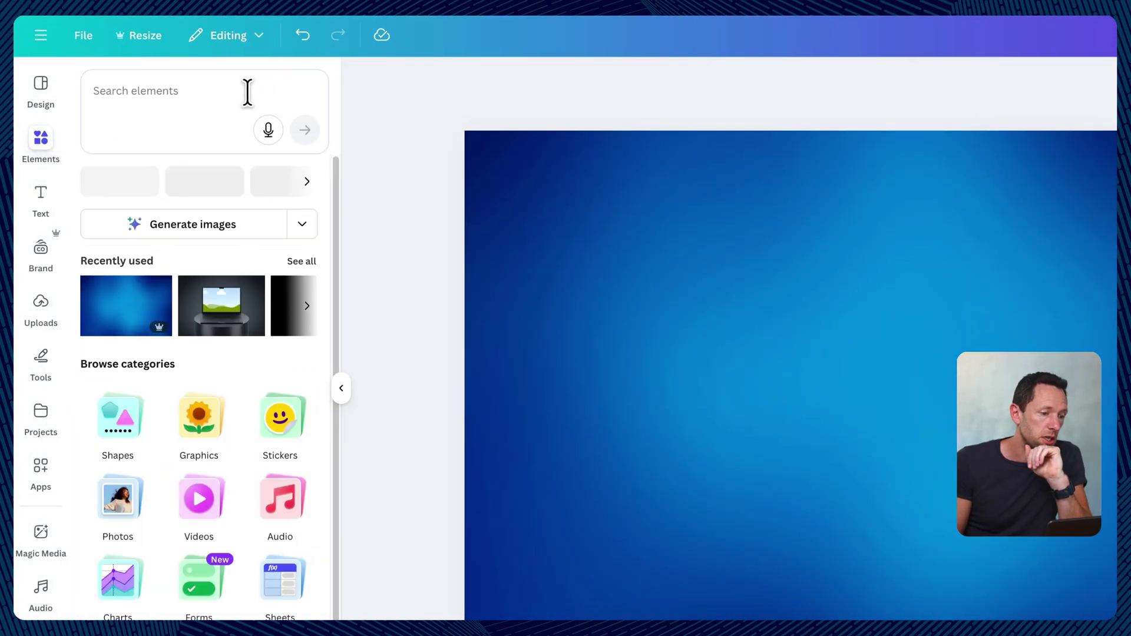
{"action": "left_click", "coordinate": [247, 92]}
{"action": "type", "text": "ma"}
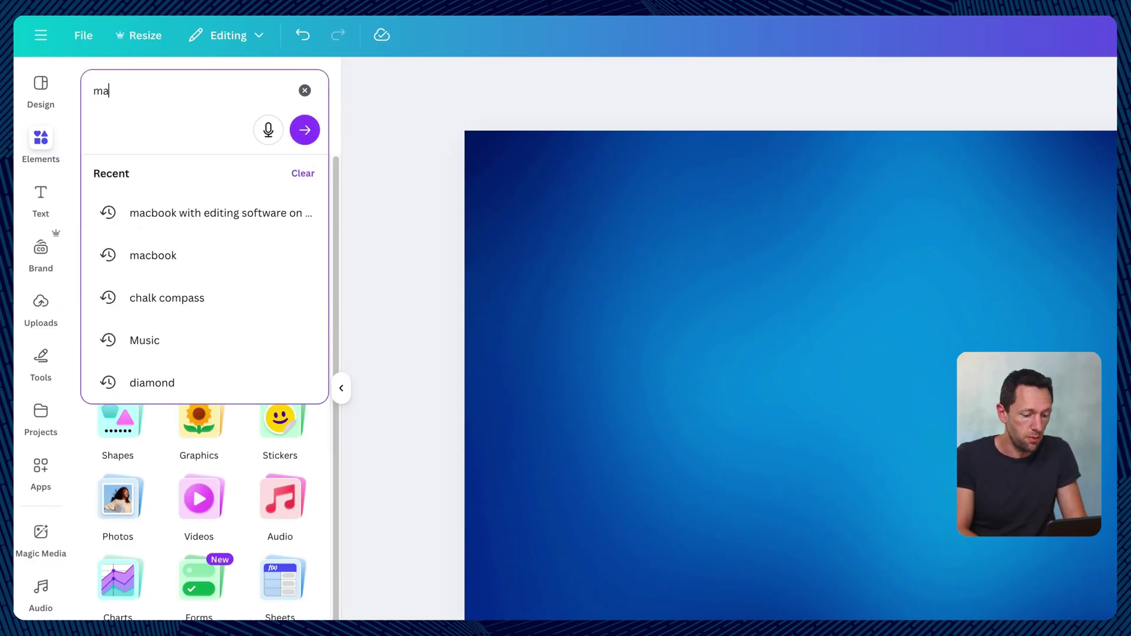
{"action": "type", "text": "cbook"}
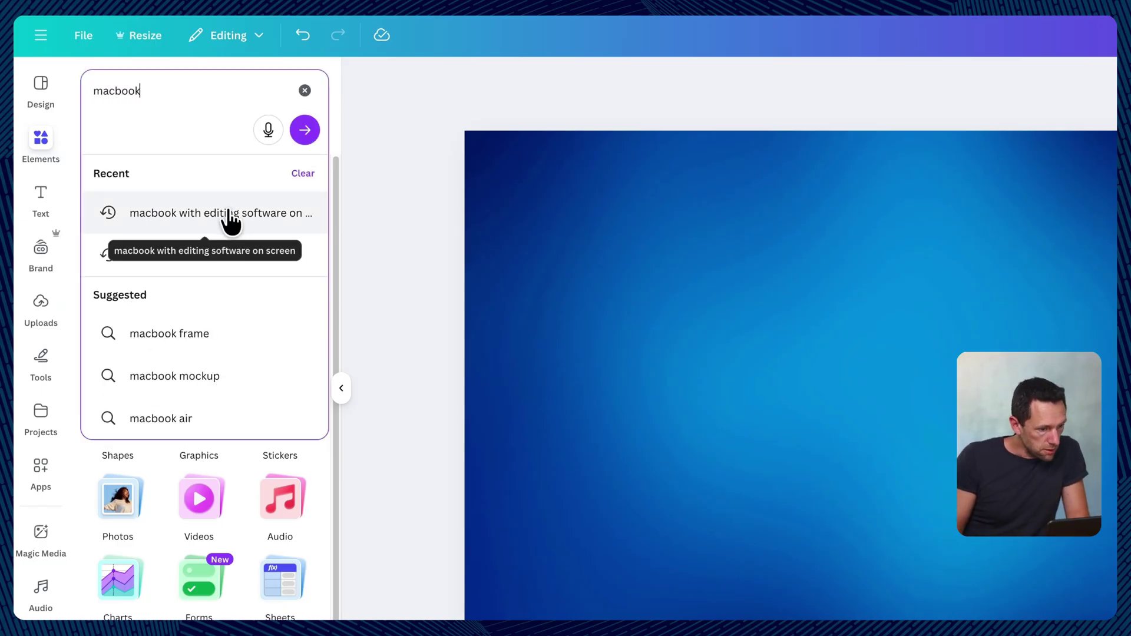
{"action": "left_click", "coordinate": [231, 230]}
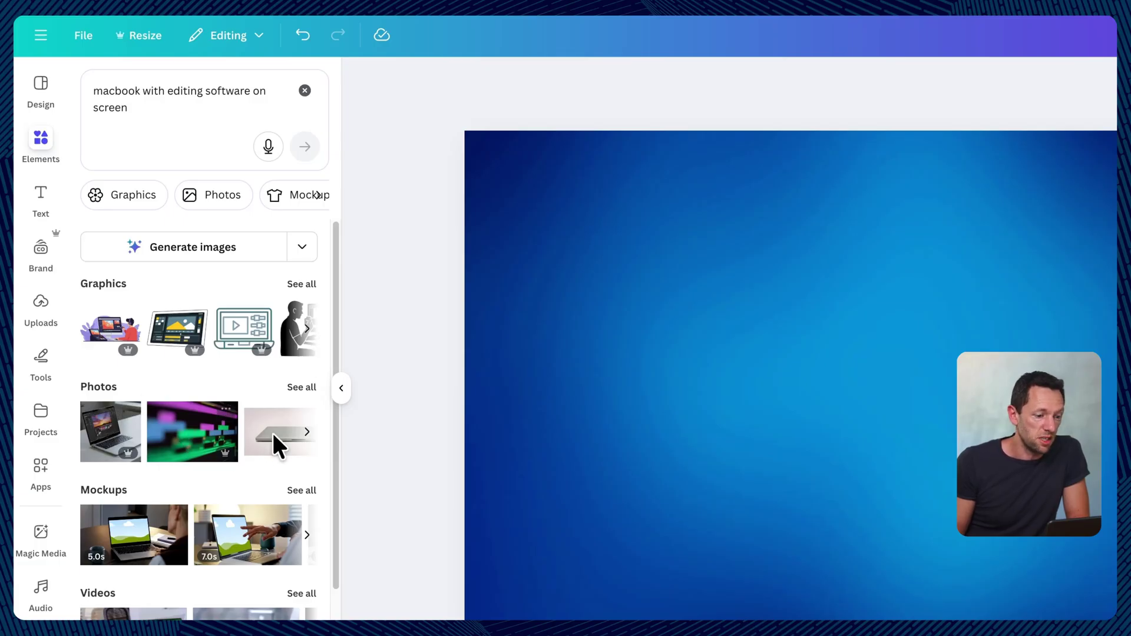
Step: Show all photo results and generate AI images of a MacBook with editing software
{"action": "left_click", "coordinate": [307, 432]}
{"action": "left_click", "coordinate": [307, 432]}
{"action": "left_click", "coordinate": [307, 432]}
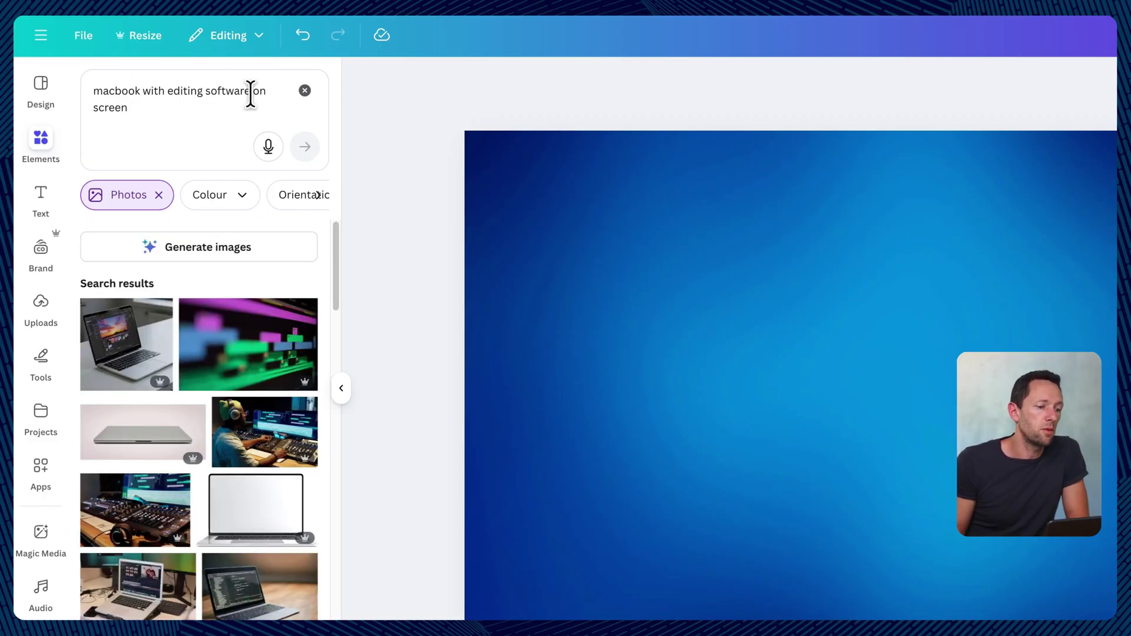
{"action": "left_click", "coordinate": [213, 247]}
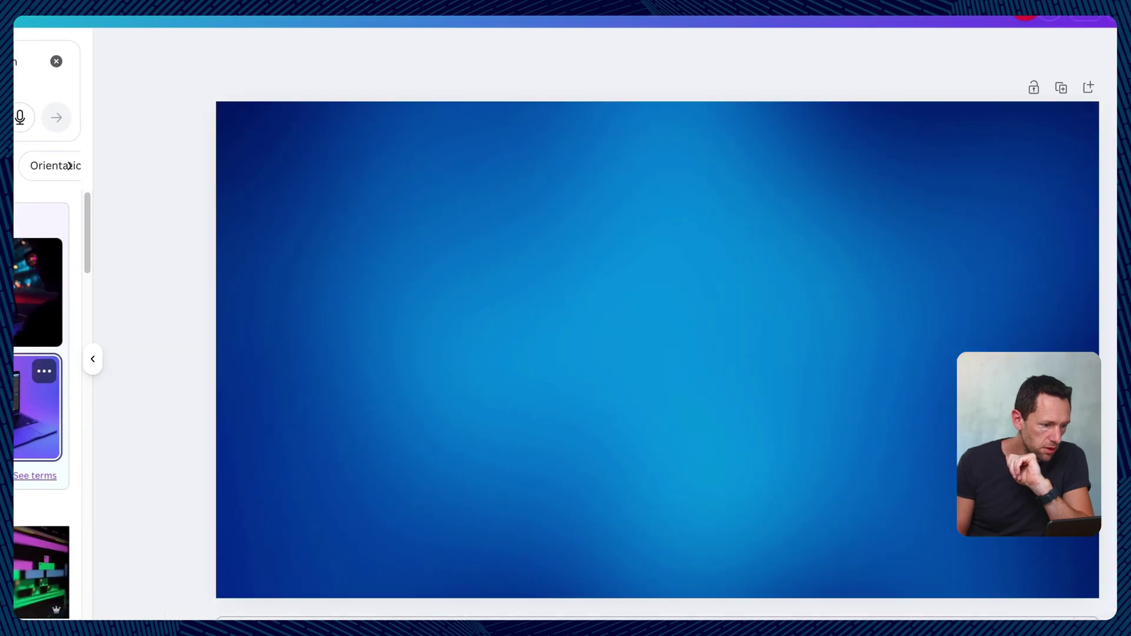
Step: Add the purple-lit laptop image, enlarge it and place it at the page's top-left
{"action": "left_click", "coordinate": [248, 439]}
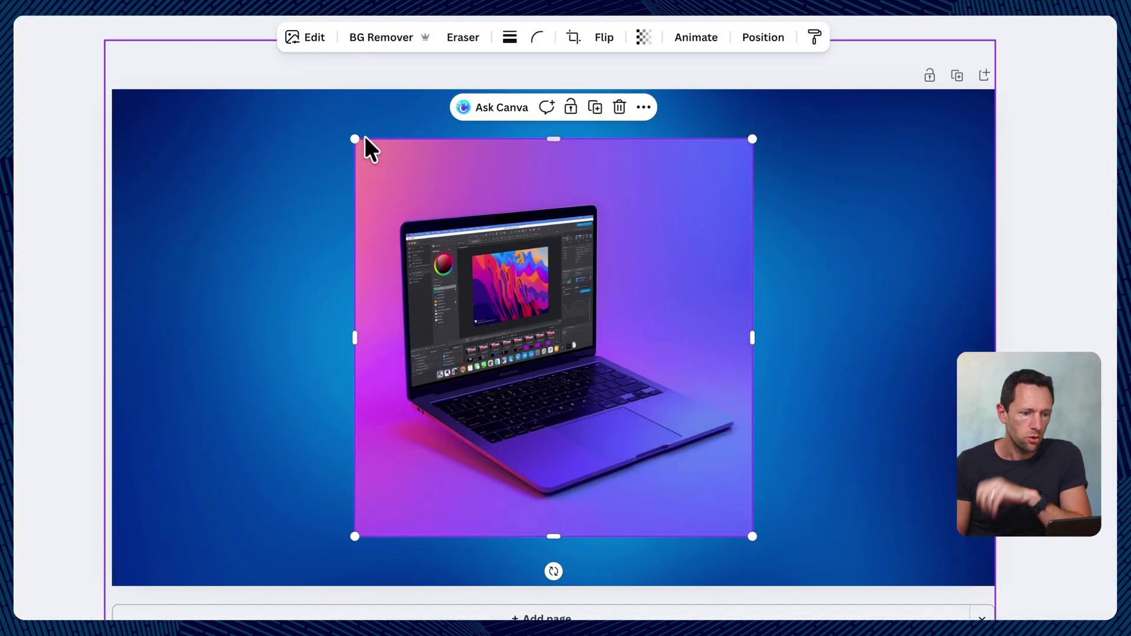
{"action": "left_click_drag", "start_coordinate": [355, 142], "coordinate": [236, 62]}
{"action": "left_click_drag", "start_coordinate": [329, 502], "coordinate": [222, 497]}
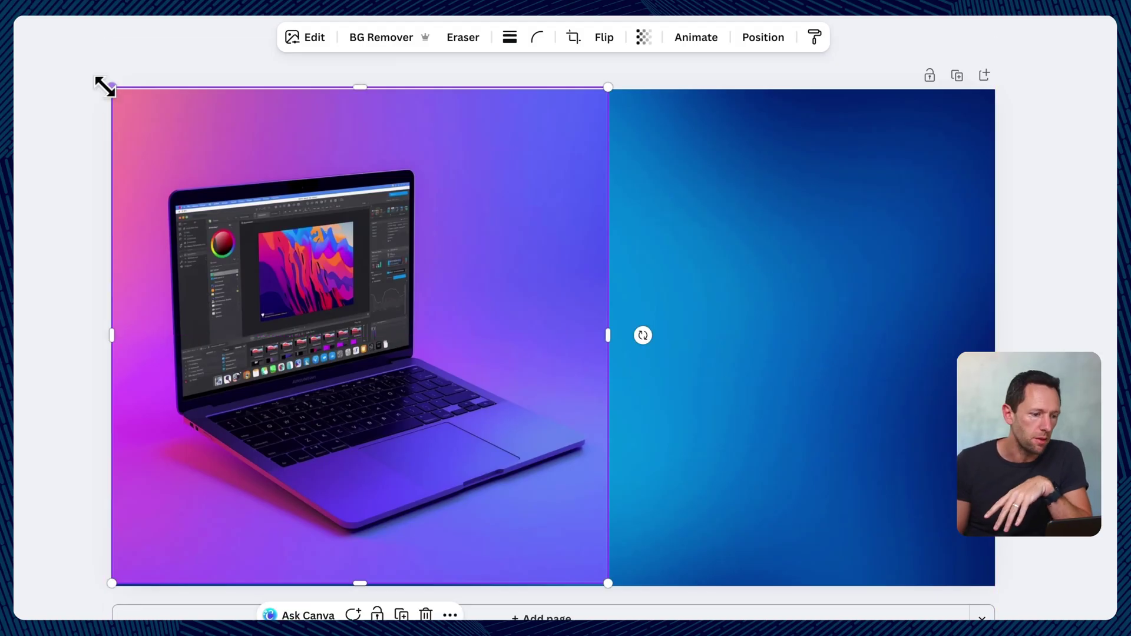
{"action": "left_click_drag", "start_coordinate": [111, 89], "coordinate": [42, 21]}
{"action": "left_click_drag", "start_coordinate": [381, 326], "coordinate": [427, 321]}
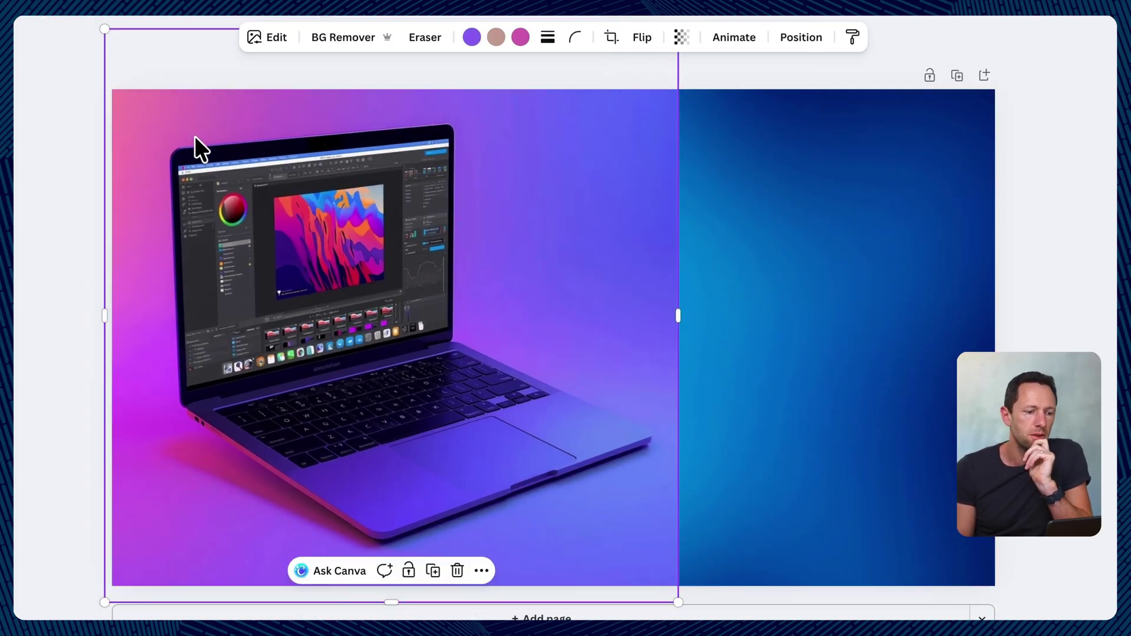
Step: Remove the laptop's background and fine-tune the cut-out's size and position
{"action": "left_click", "coordinate": [339, 37]}
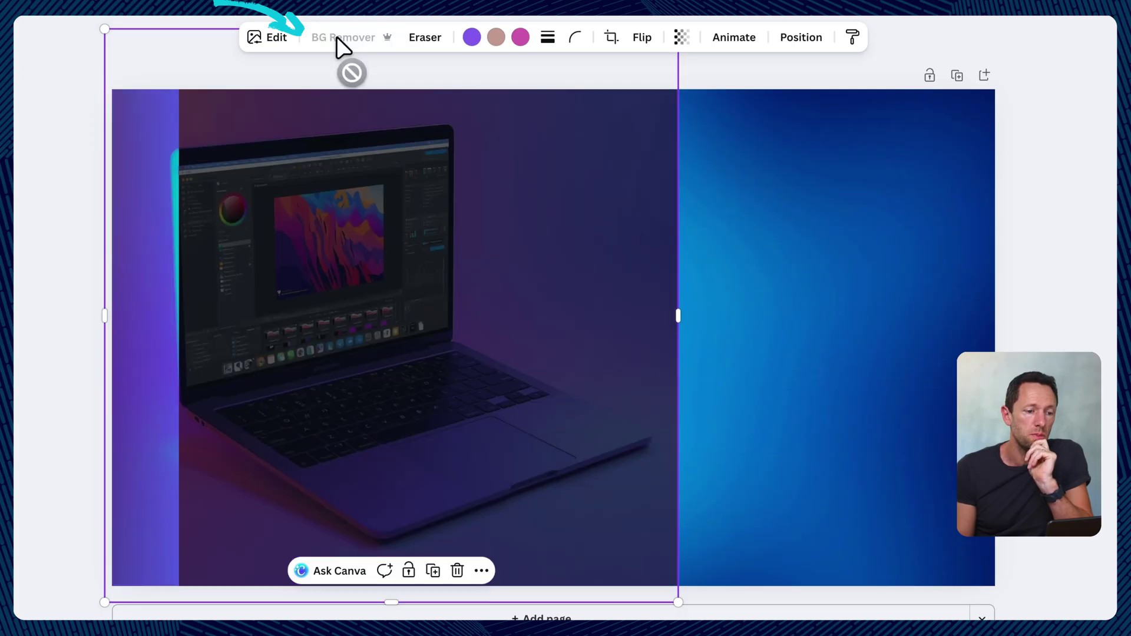
{"action": "left_click_drag", "start_coordinate": [343, 285], "coordinate": [314, 275]}
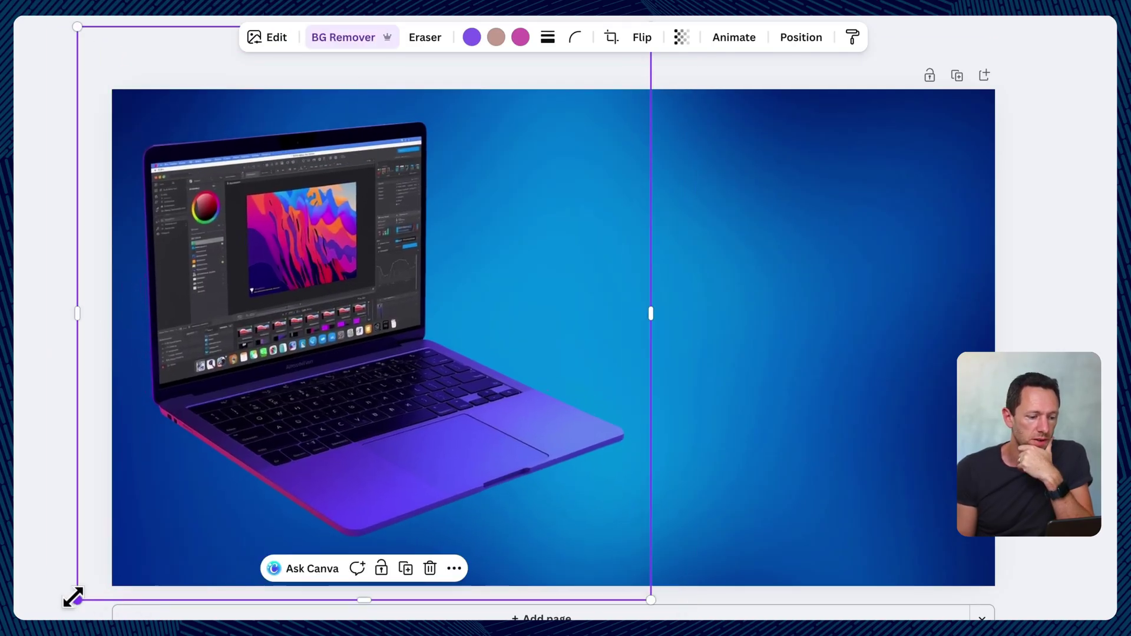
{"action": "mouse_move", "coordinate": [73, 598]}
{"action": "left_mouse_down"}
{"action": "mouse_move", "coordinate": [76, 609]}
{"action": "mouse_move", "coordinate": [104, 599]}
{"action": "mouse_move", "coordinate": [71, 604]}
{"action": "left_mouse_up"}
{"action": "left_click_drag", "start_coordinate": [127, 569], "coordinate": [141, 582]}
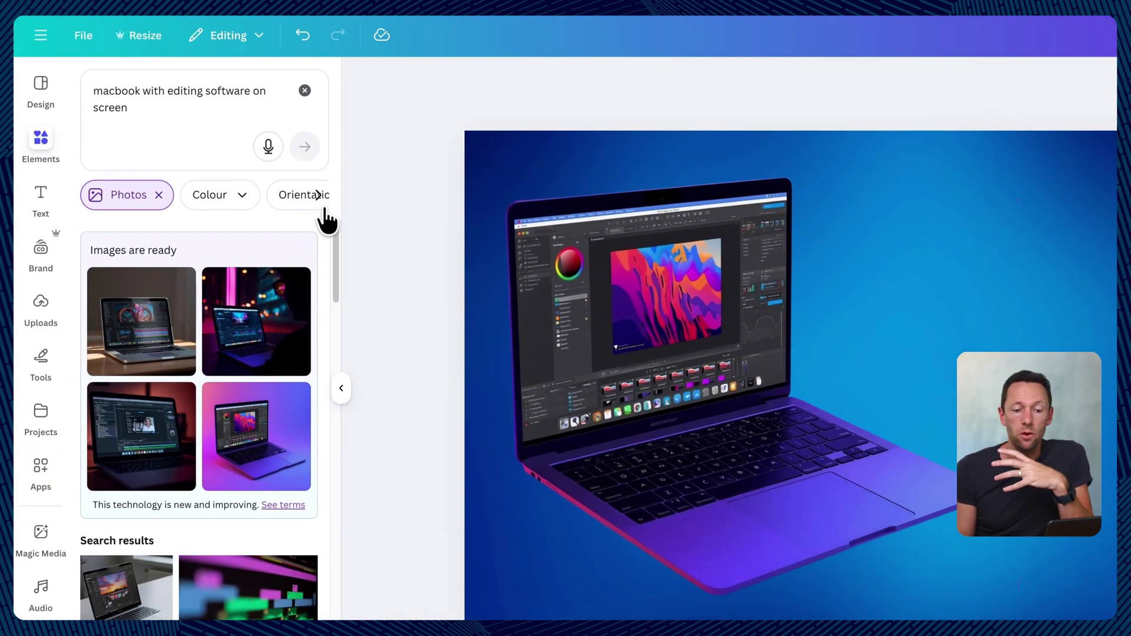
Step: Add the black-shirt presenter cutout from Brand photos and enlarge it across the right side
{"action": "left_click", "coordinate": [37, 304]}
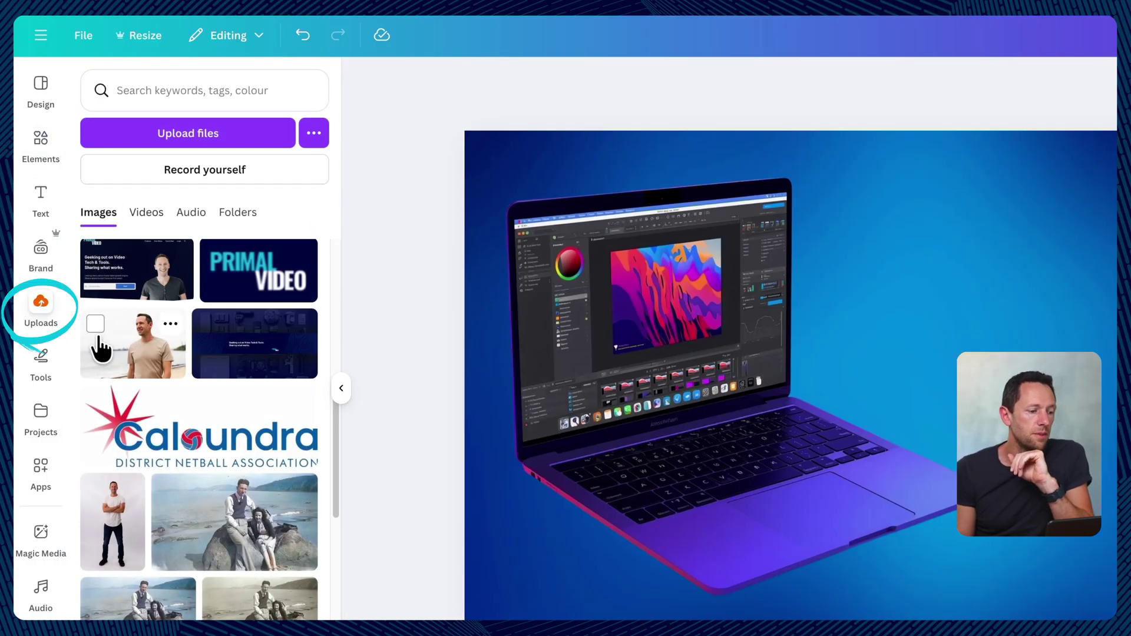
{"action": "scroll", "coordinate": [151, 563], "scroll_direction": "down", "scroll_amount": 3}
{"action": "scroll", "coordinate": [150, 563], "scroll_direction": "down", "scroll_amount": 3}
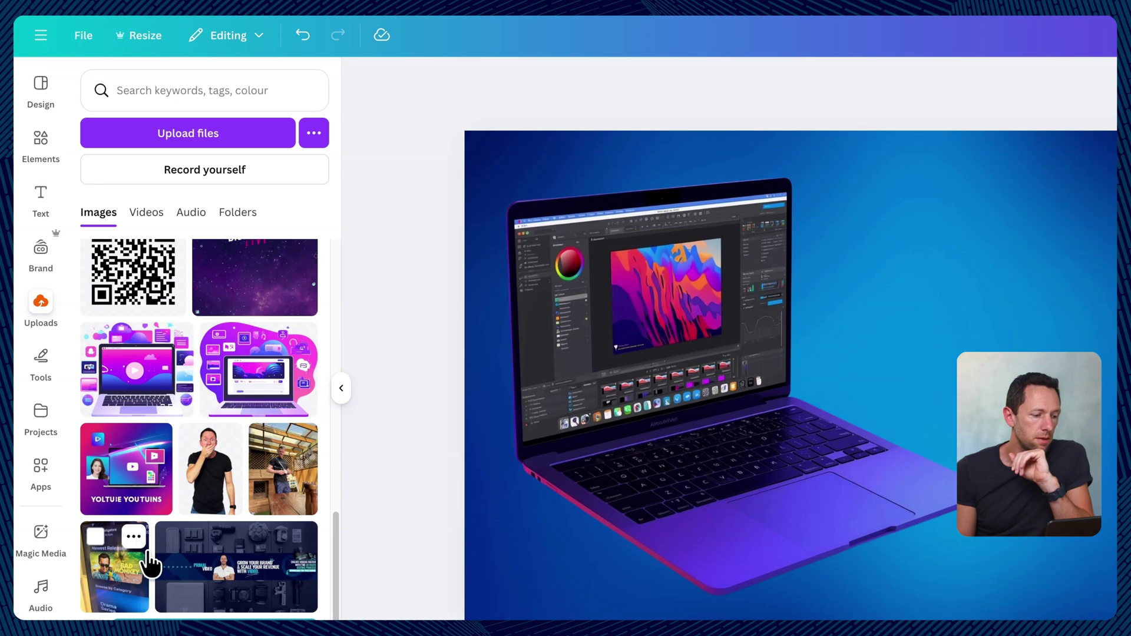
{"action": "scroll", "coordinate": [151, 560], "scroll_direction": "down", "scroll_amount": 3}
{"action": "scroll", "coordinate": [152, 557], "scroll_direction": "up", "scroll_amount": 3}
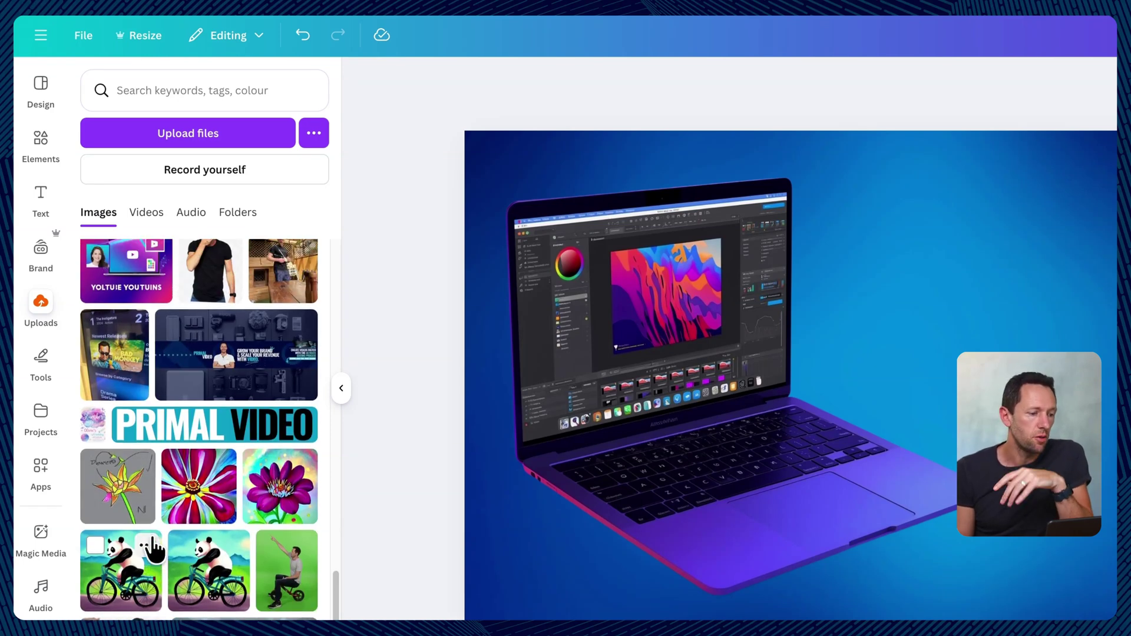
{"action": "scroll", "coordinate": [175, 383], "scroll_direction": "up", "scroll_amount": 1}
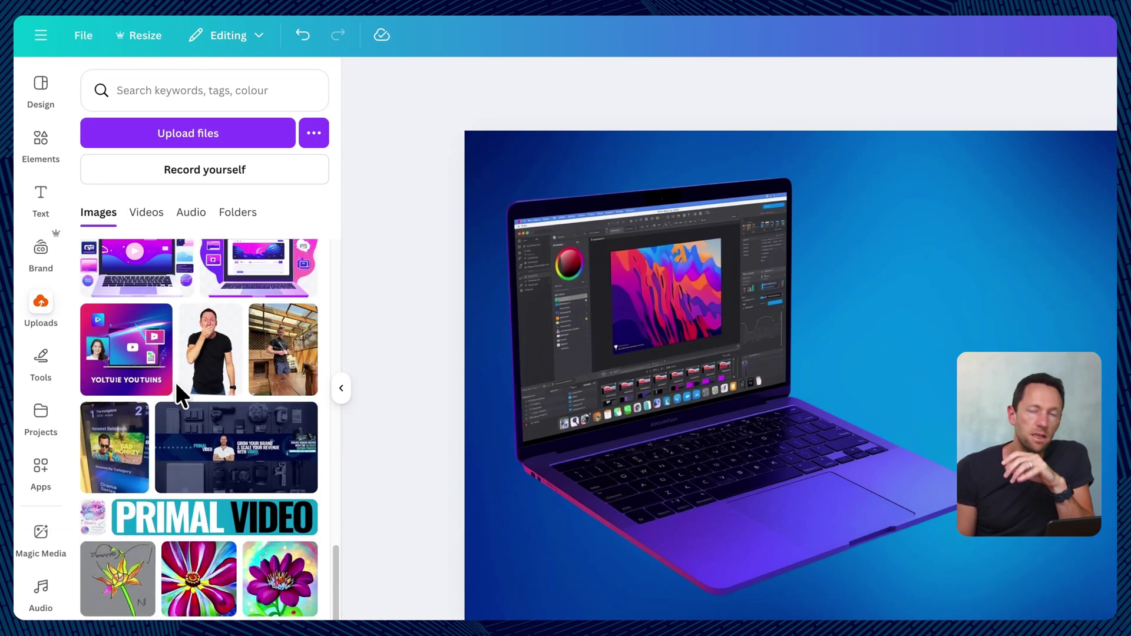
{"action": "scroll", "coordinate": [174, 384], "scroll_direction": "up", "scroll_amount": 4}
{"action": "scroll", "coordinate": [173, 384], "scroll_direction": "up", "scroll_amount": 5}
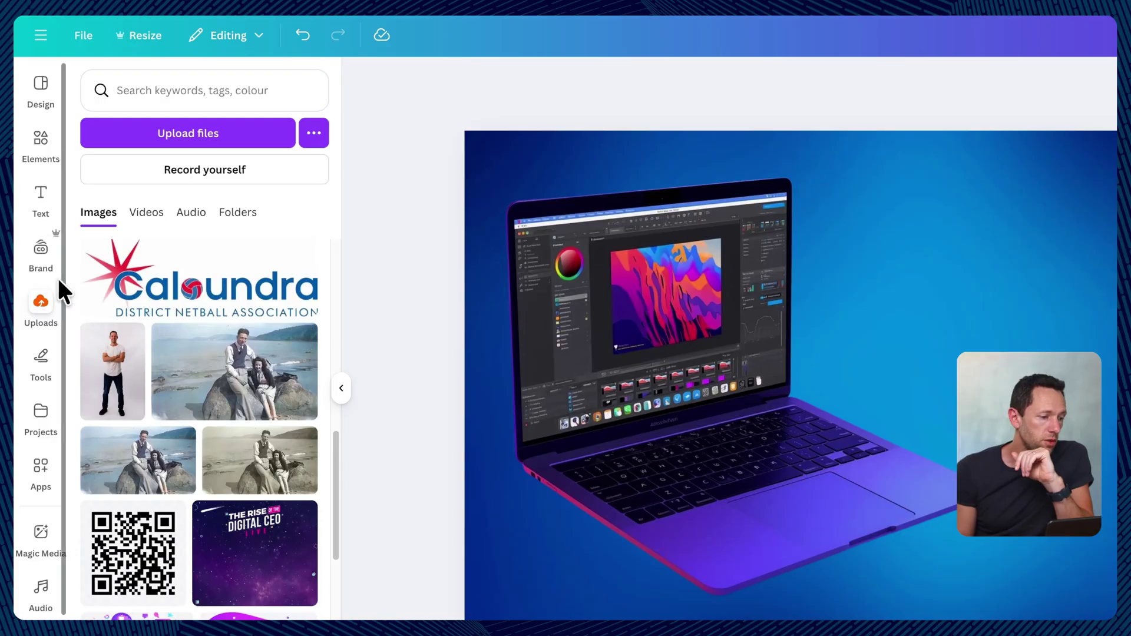
{"action": "left_click", "coordinate": [40, 253]}
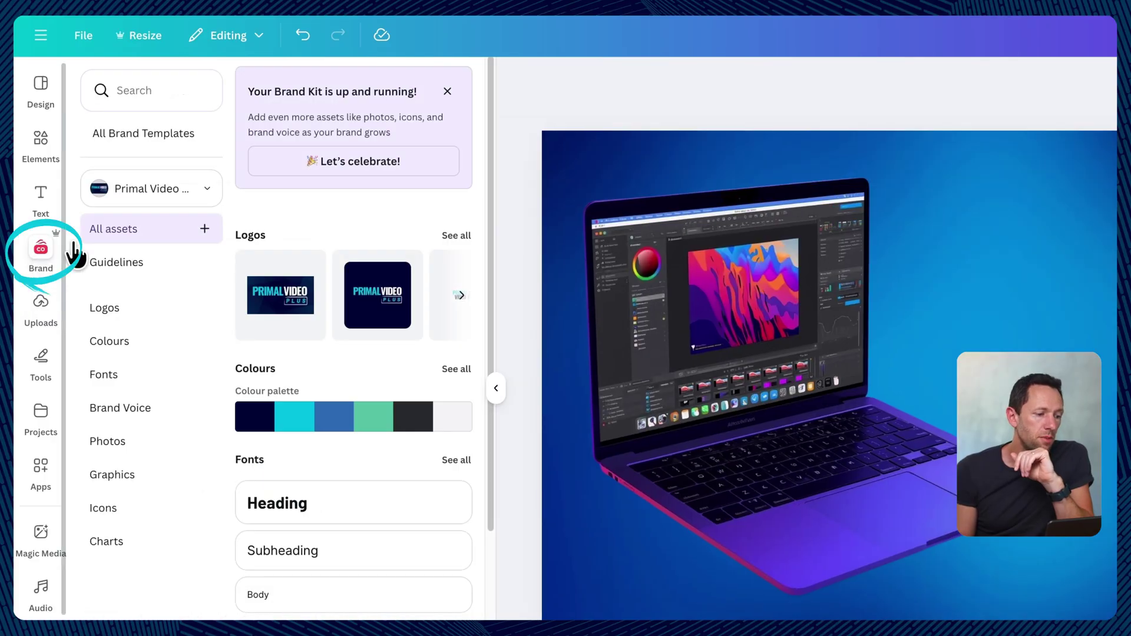
{"action": "left_click", "coordinate": [100, 441]}
{"action": "left_click", "coordinate": [415, 239]}
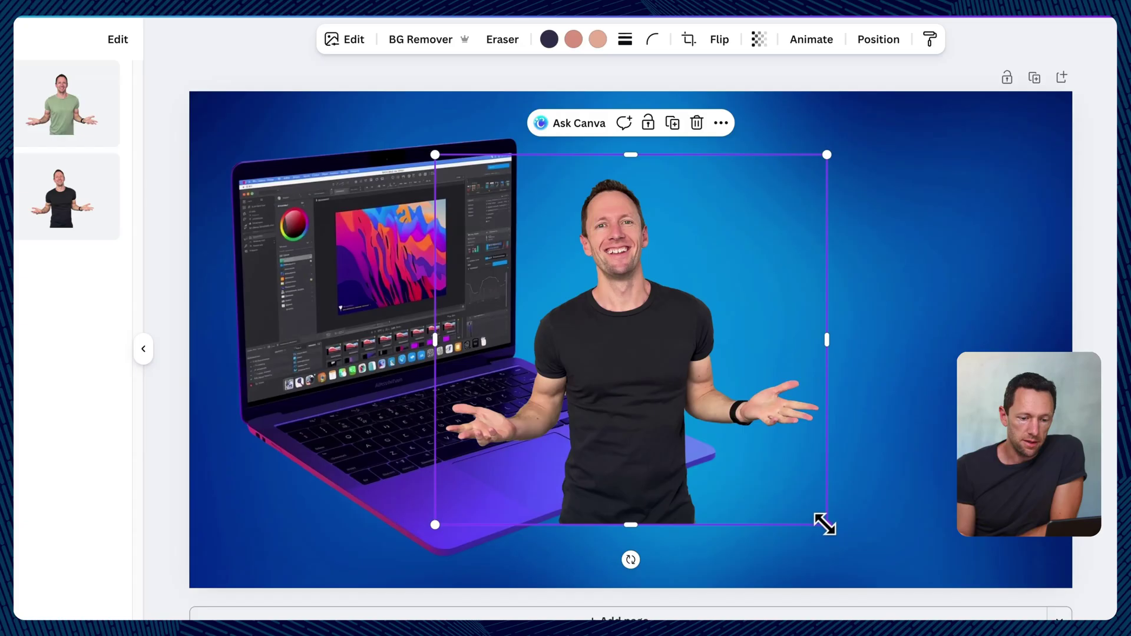
{"action": "left_click_drag", "start_coordinate": [825, 524], "coordinate": [935, 574]}
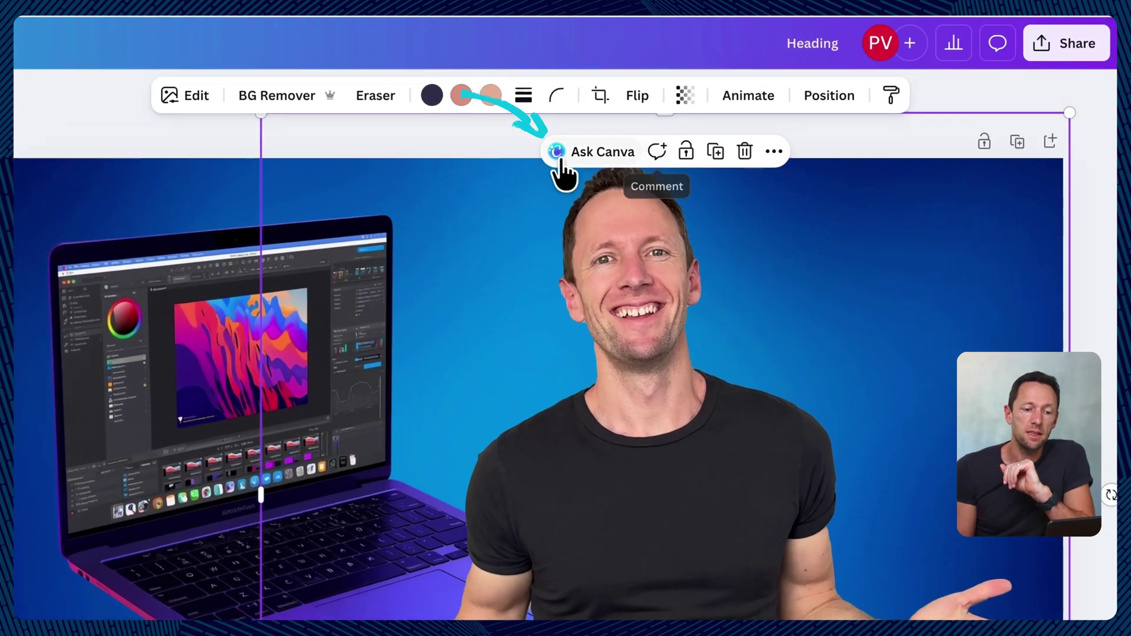
Step: Ask Canva AI to 'make this person hold an iphone with youtube on screen'
{"action": "left_click", "coordinate": [560, 158]}
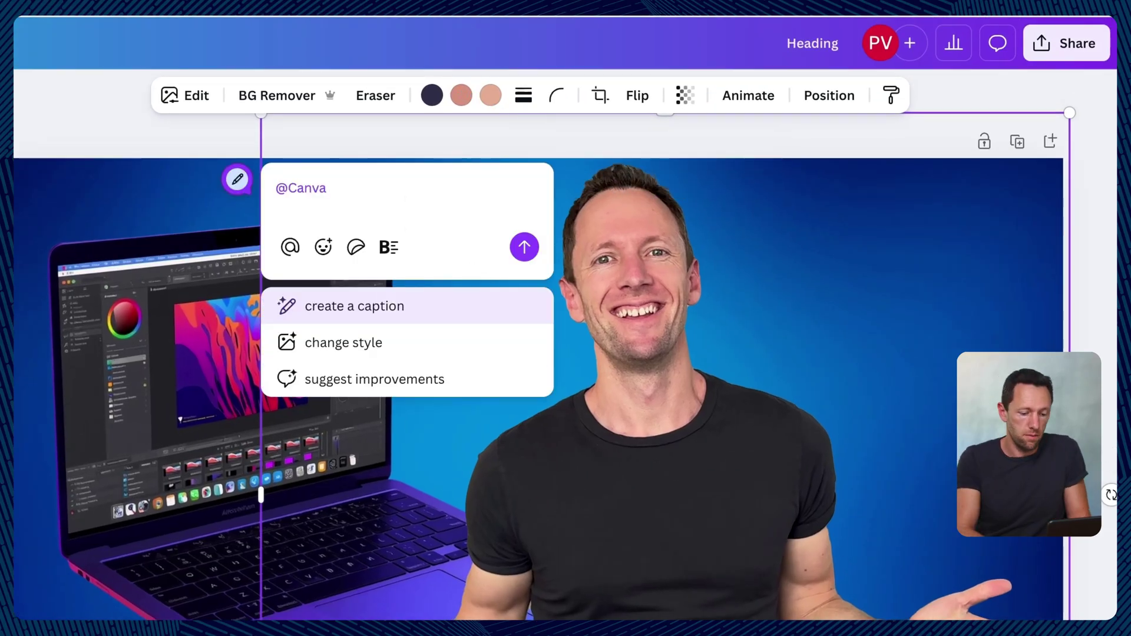
{"action": "type", "text": "make this person hold an ipho"}
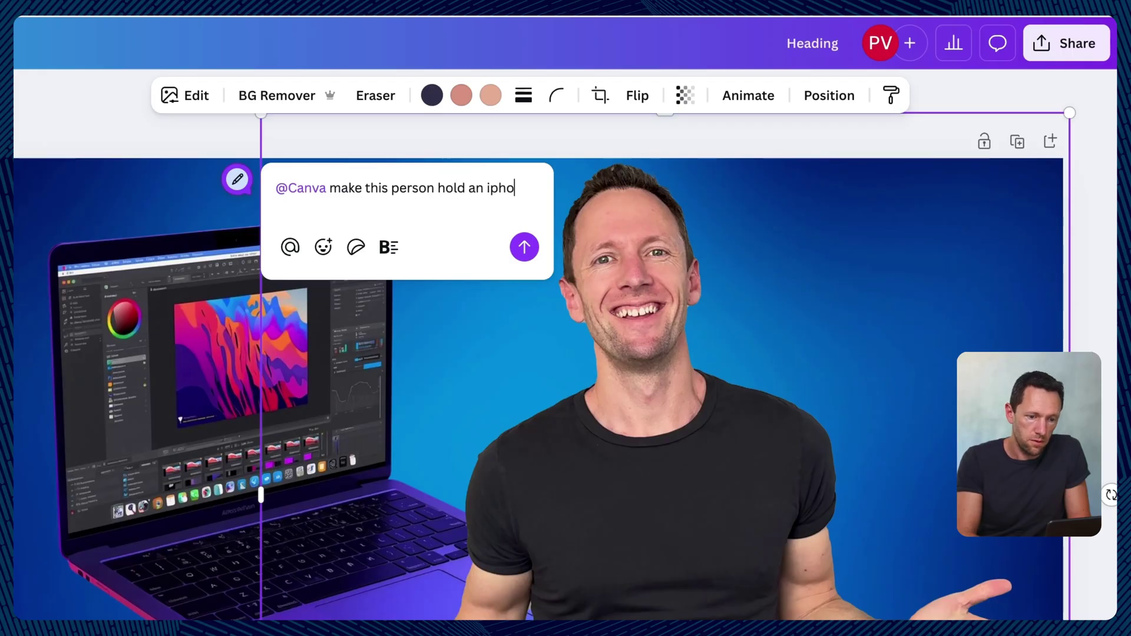
{"action": "type", "text": "ne with youtube on screen"}
{"action": "left_click", "coordinate": [525, 246]}
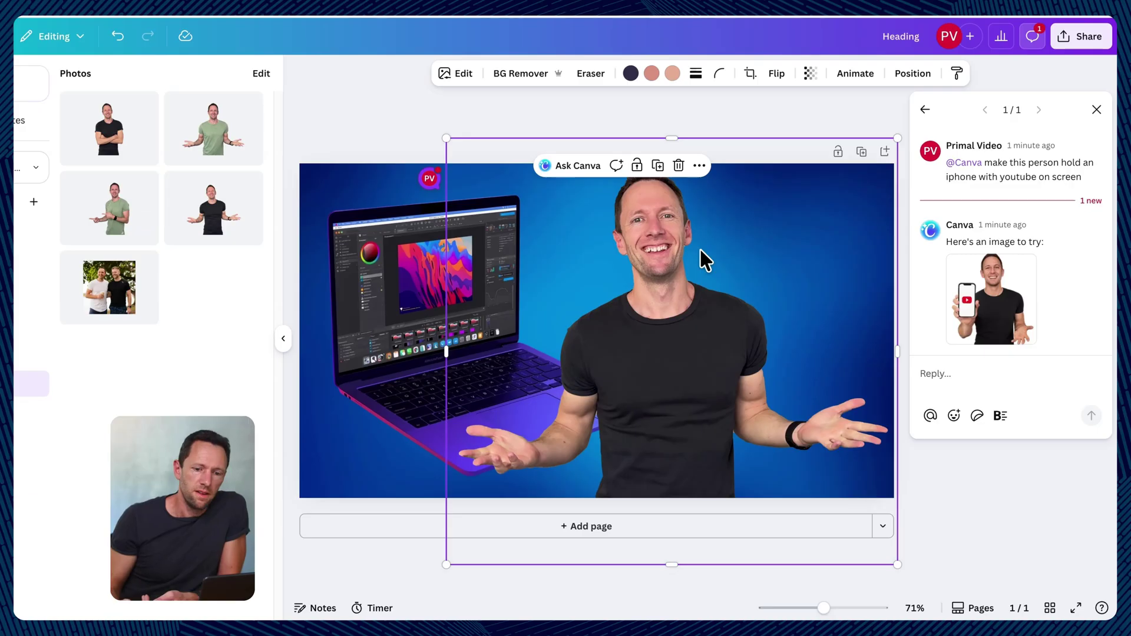
Step: Try the suggested phone-holding image, then undo back to the original shrugging photo
{"action": "left_click", "coordinate": [1017, 302]}
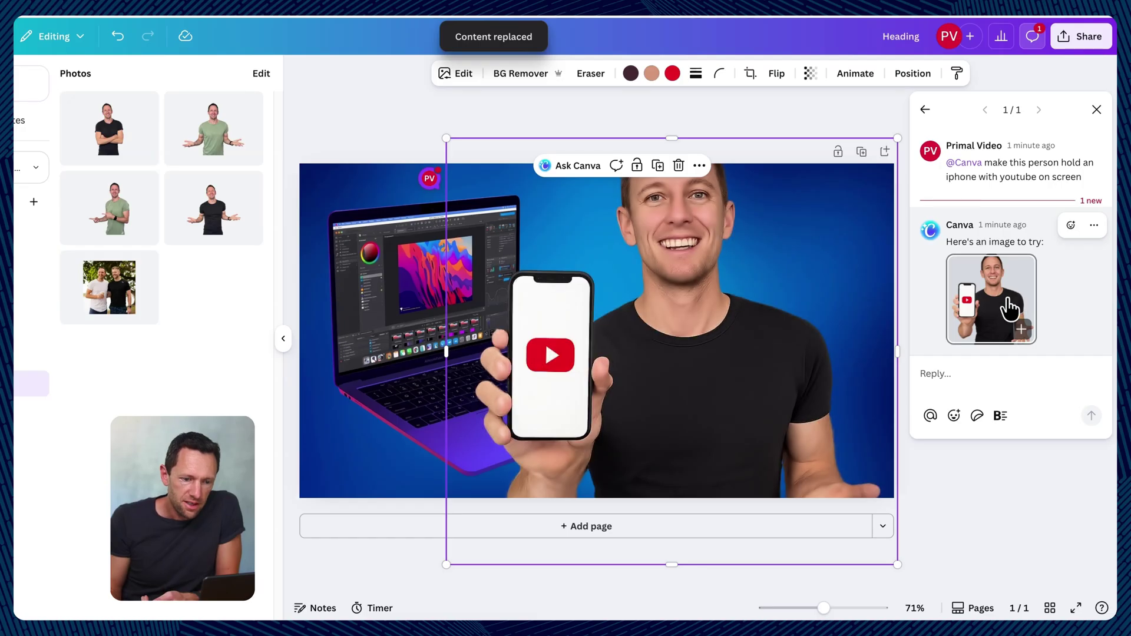
{"action": "left_click_drag", "start_coordinate": [719, 309], "coordinate": [715, 356]}
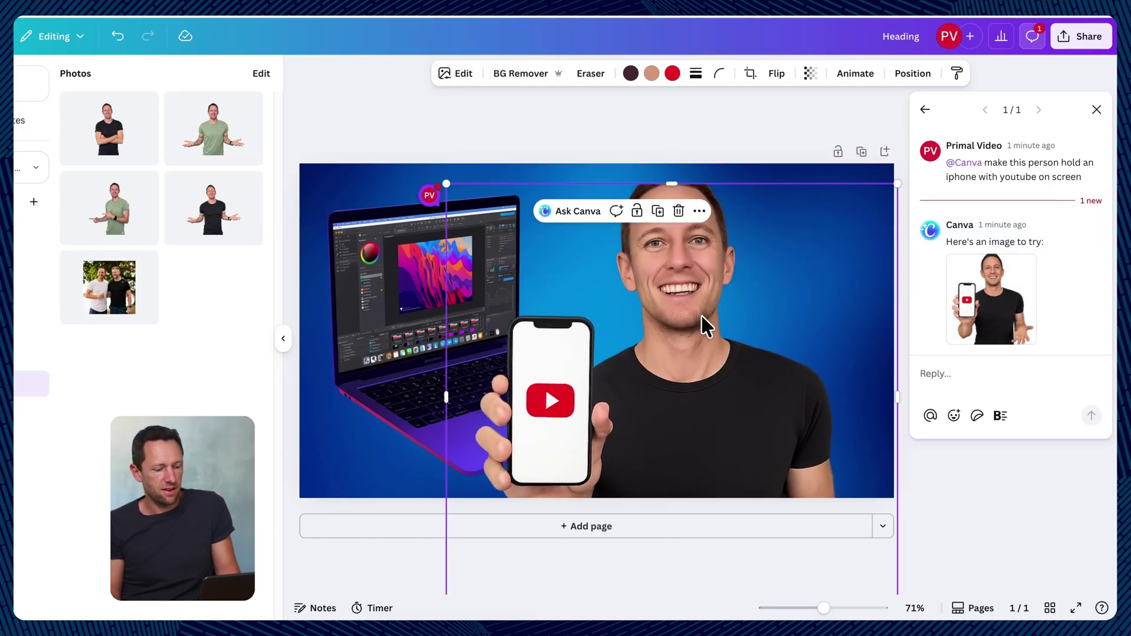
{"action": "key", "text": "ctrl+z"}
{"action": "key", "text": "ctrl+z"}
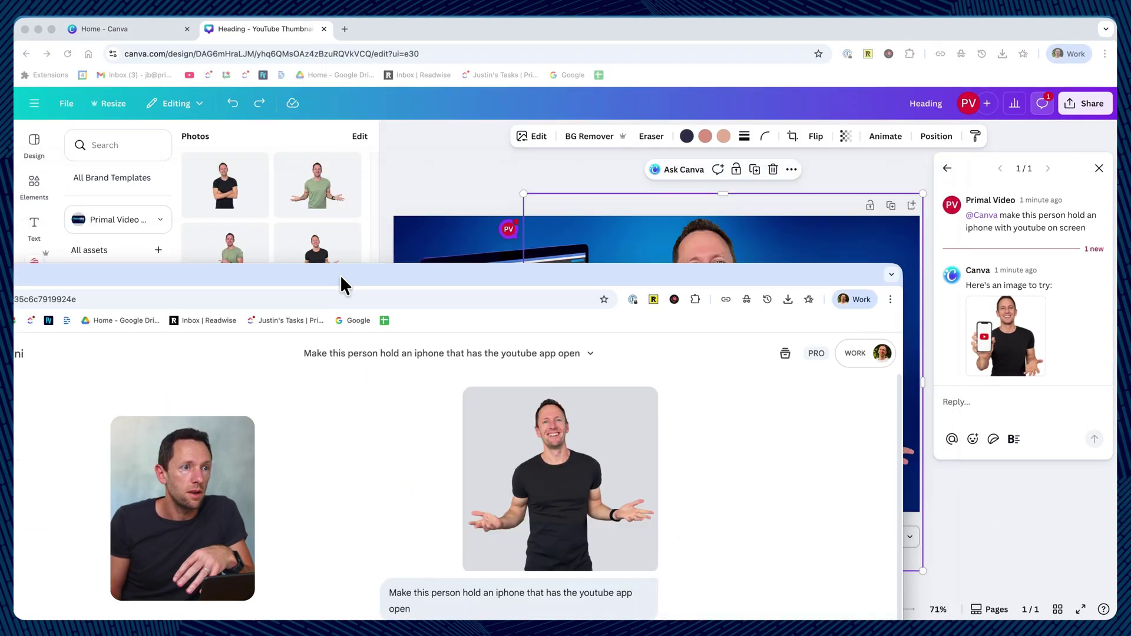
{"action": "left_click_drag", "start_coordinate": [317, 238], "coordinate": [542, 21]}
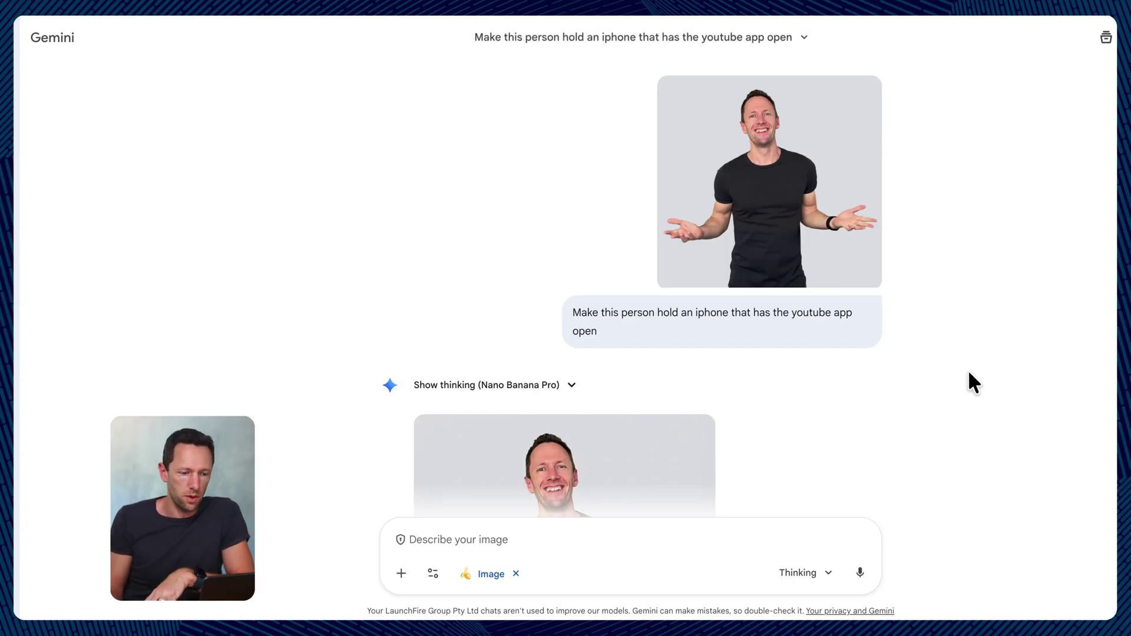
{"action": "scroll", "coordinate": [970, 372], "scroll_direction": "down", "scroll_amount": 3}
{"action": "scroll", "coordinate": [899, 286], "scroll_direction": "up", "scroll_amount": 4}
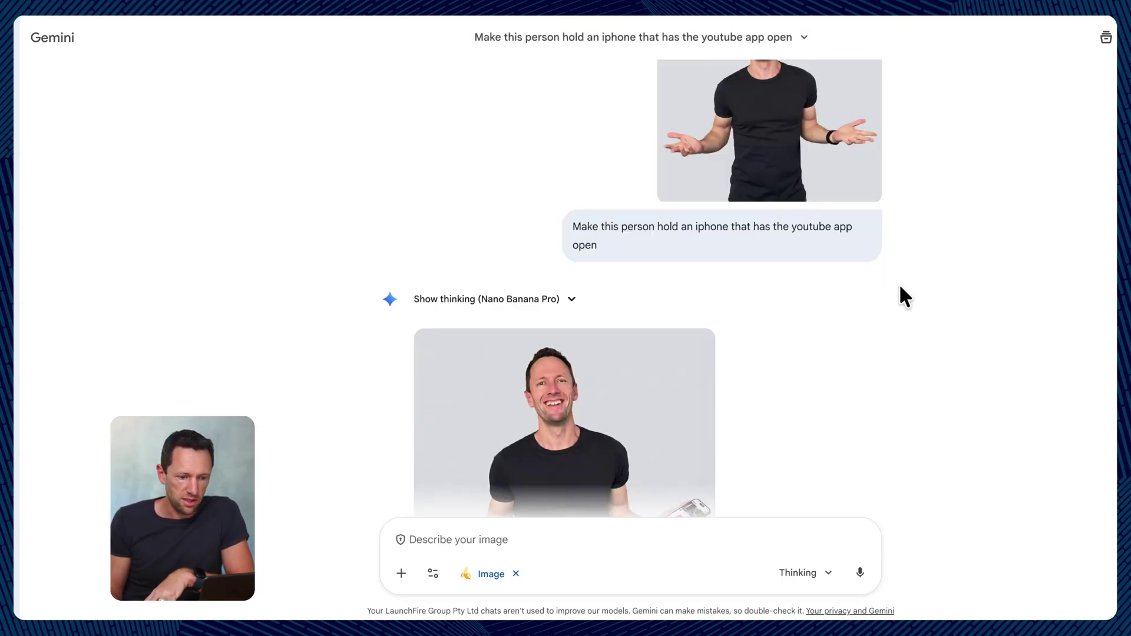
{"action": "scroll", "coordinate": [939, 398], "scroll_direction": "down", "scroll_amount": 3}
{"action": "scroll", "coordinate": [932, 387], "scroll_direction": "down", "scroll_amount": 2}
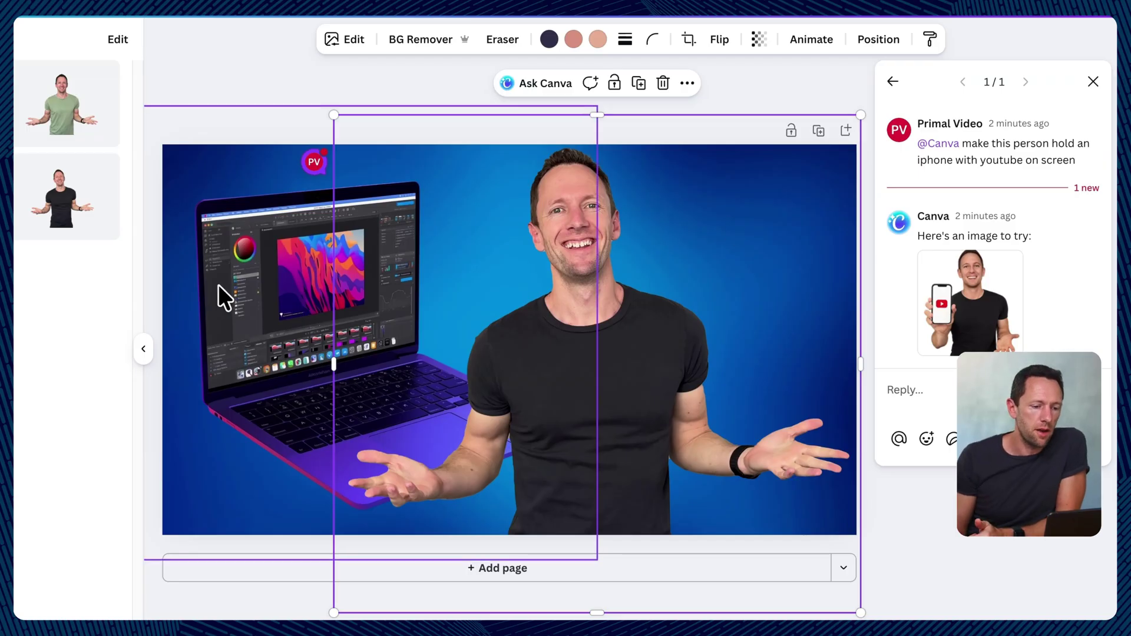
Step: Nudge the laptop and presenter, then add a large BEST heading at the top right
{"action": "mouse_move", "coordinate": [218, 284]}
{"action": "left_mouse_down"}
{"action": "mouse_move", "coordinate": [211, 273]}
{"action": "mouse_move", "coordinate": [227, 283]}
{"action": "left_mouse_up"}
{"action": "mouse_move", "coordinate": [644, 373]}
{"action": "left_mouse_down"}
{"action": "mouse_move", "coordinate": [679, 361]}
{"action": "mouse_move", "coordinate": [626, 383]}
{"action": "left_mouse_up"}
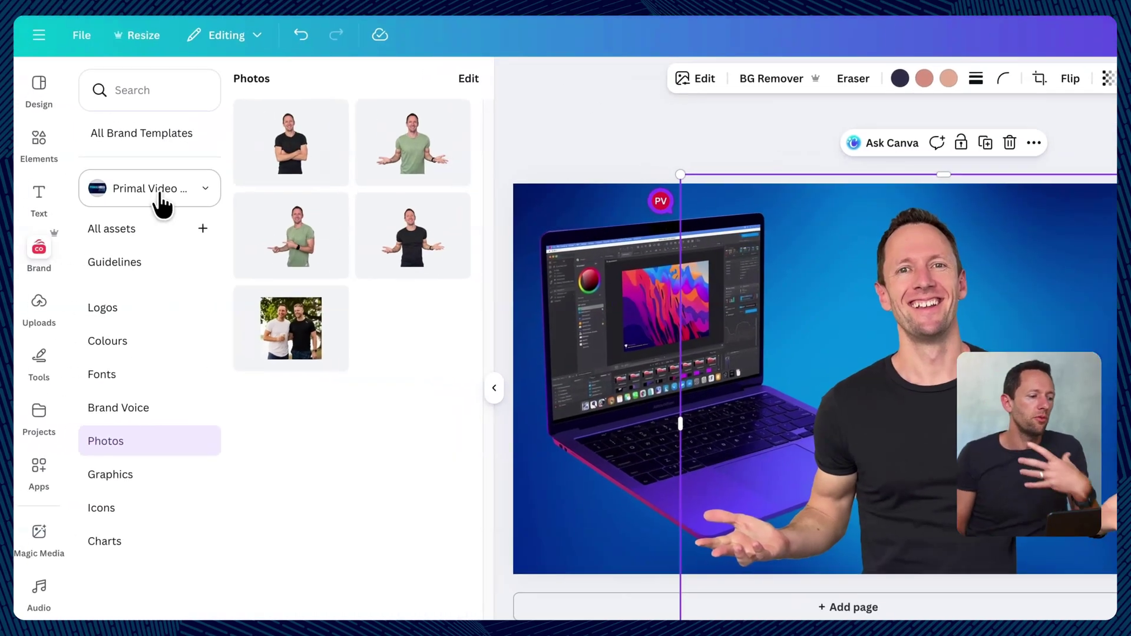
{"action": "left_click", "coordinate": [39, 198]}
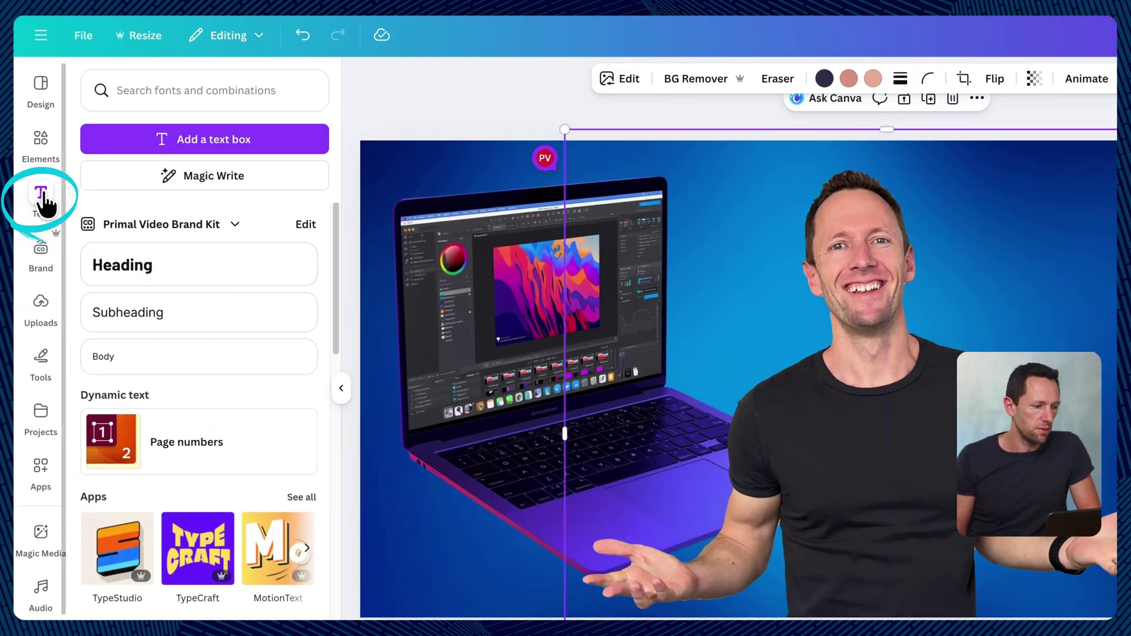
{"action": "left_click", "coordinate": [146, 275]}
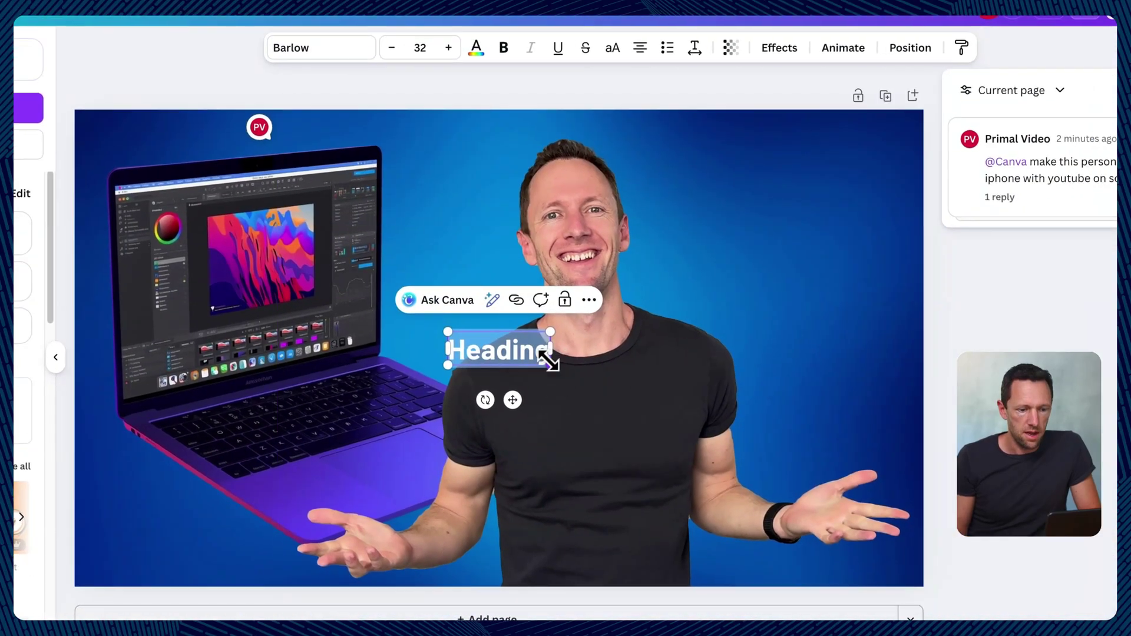
{"action": "left_click_drag", "start_coordinate": [551, 365], "coordinate": [760, 439]}
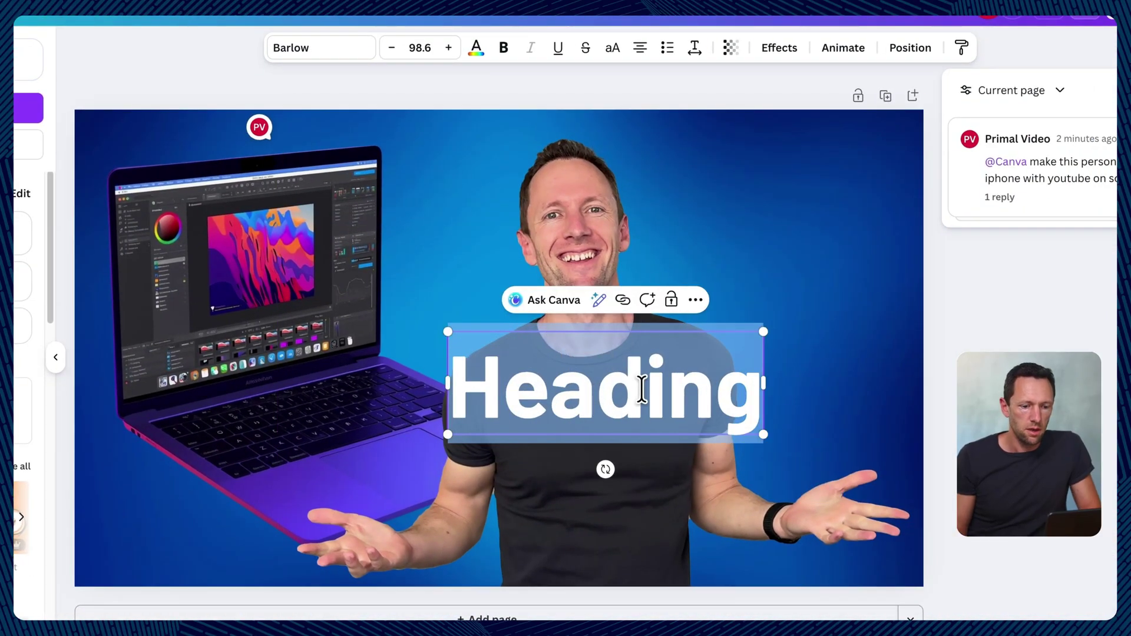
{"action": "type", "text": "BEST"}
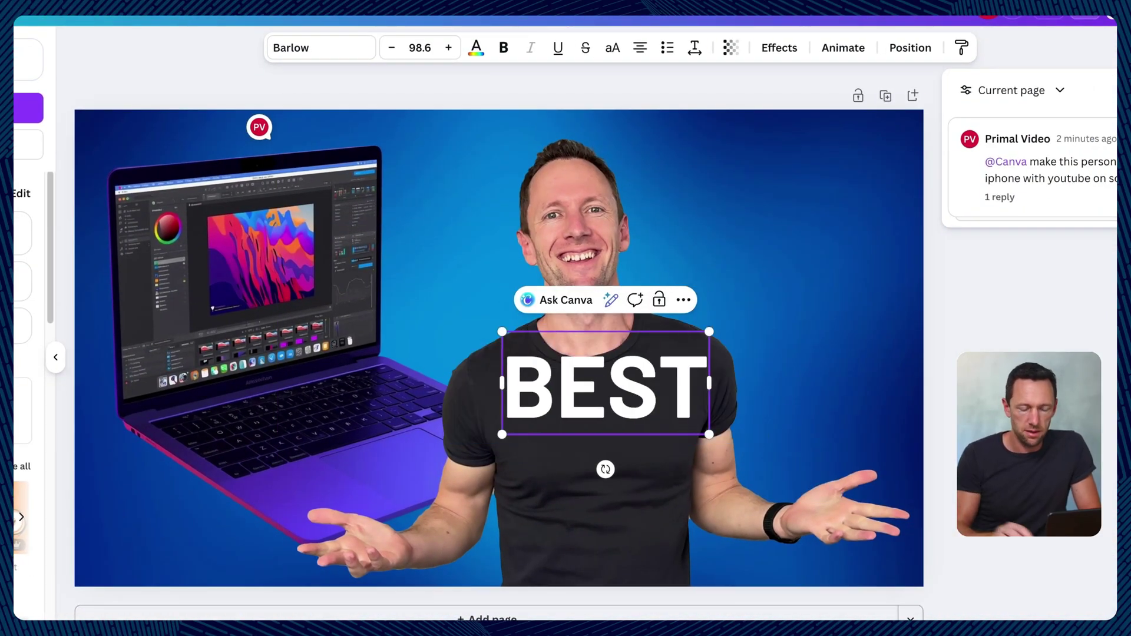
{"action": "left_click", "coordinate": [759, 394]}
{"action": "left_click_drag", "start_coordinate": [585, 373], "coordinate": [762, 157]}
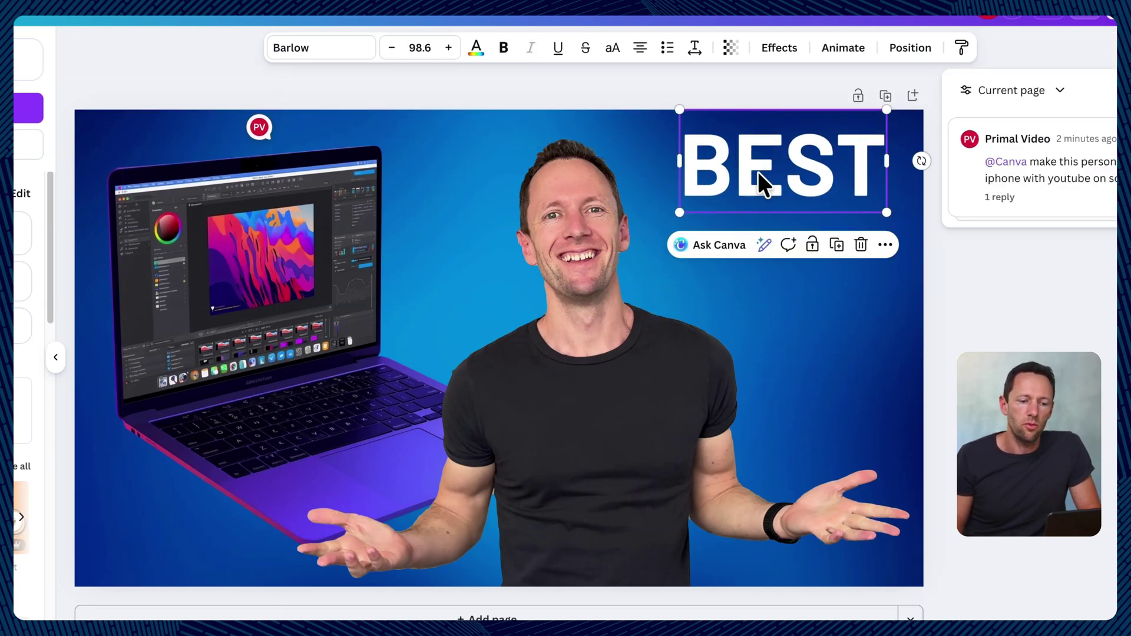
Step: Set BEST's font to Oswald and shift it slightly left
{"action": "left_click", "coordinate": [354, 50]}
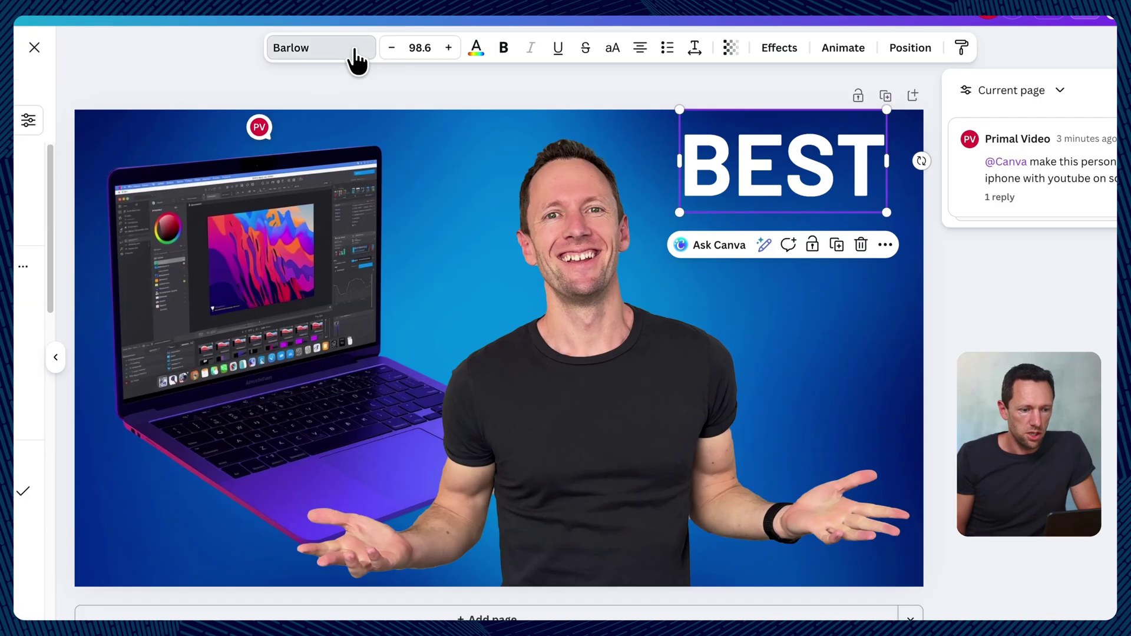
{"action": "left_click", "coordinate": [29, 395]}
{"action": "left_click_drag", "start_coordinate": [818, 187], "coordinate": [802, 187]}
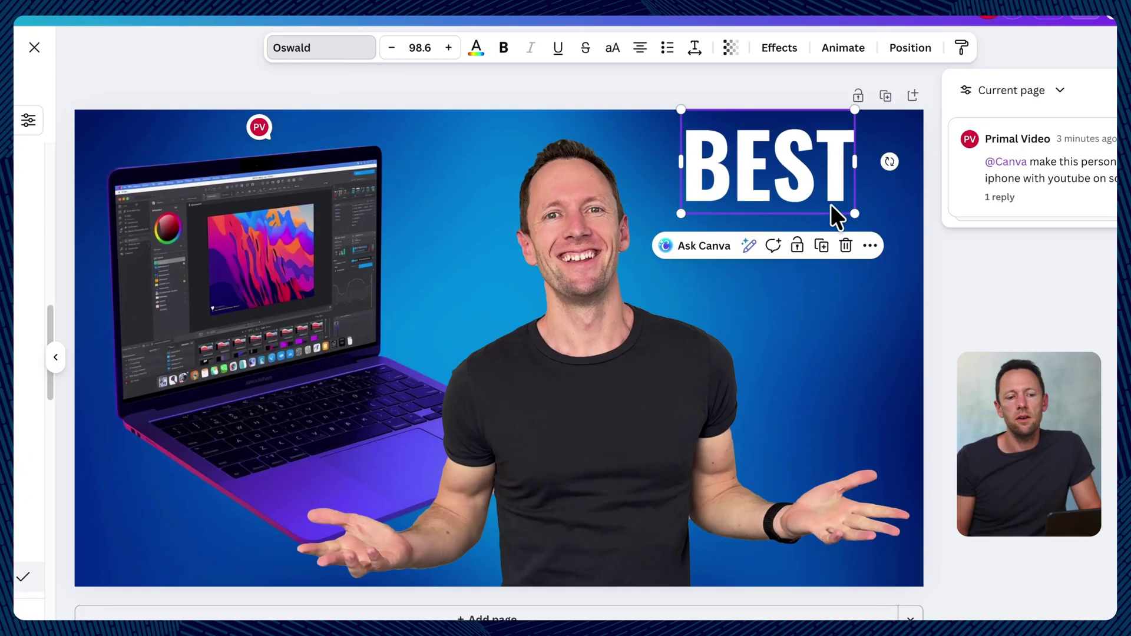
Step: Duplicate the heading into stacked FREE, EDITING and a fourth line below BEST
{"action": "left_click", "coordinate": [825, 253]}
{"action": "left_click_drag", "start_coordinate": [819, 199], "coordinate": [806, 271]}
{"action": "type", "text": "FREE"}
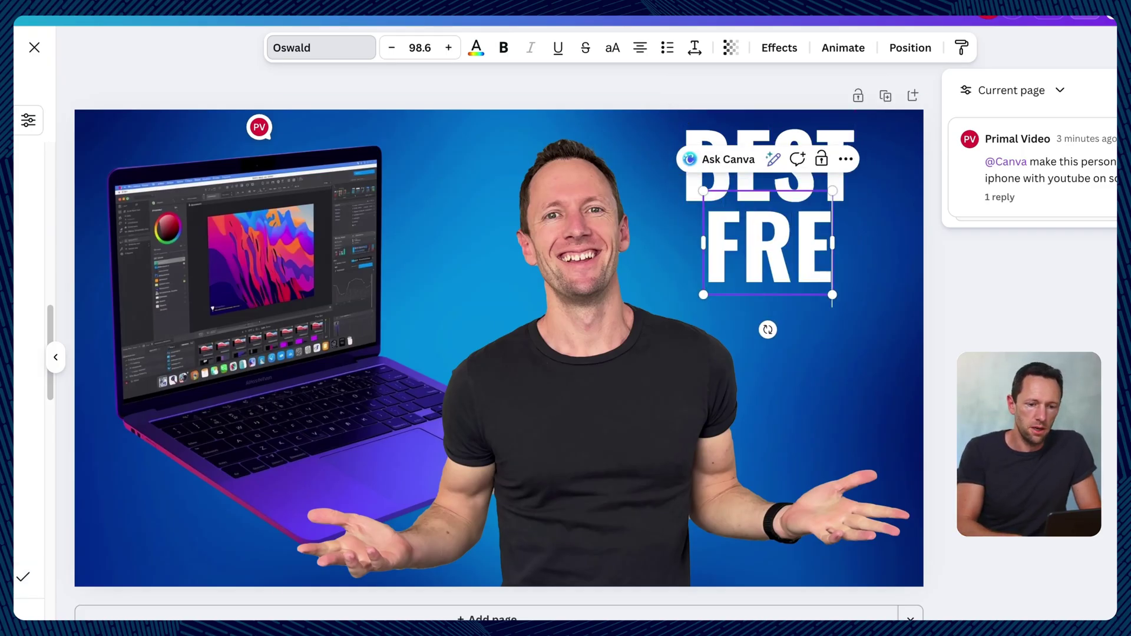
{"action": "left_click", "coordinate": [825, 167]}
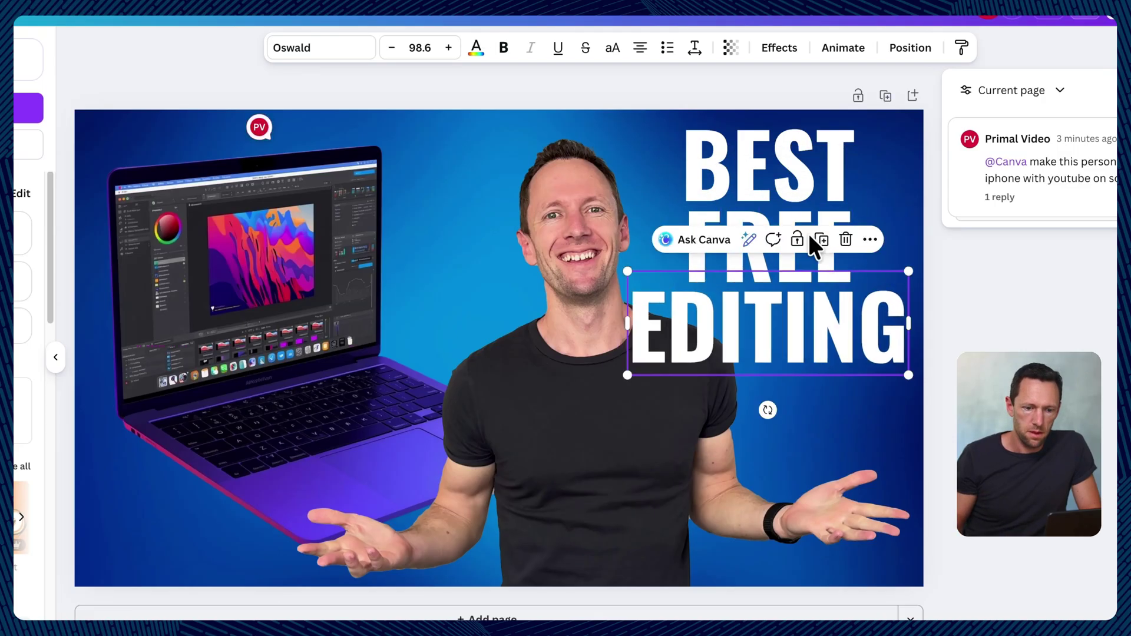
{"action": "left_click", "coordinate": [822, 241]}
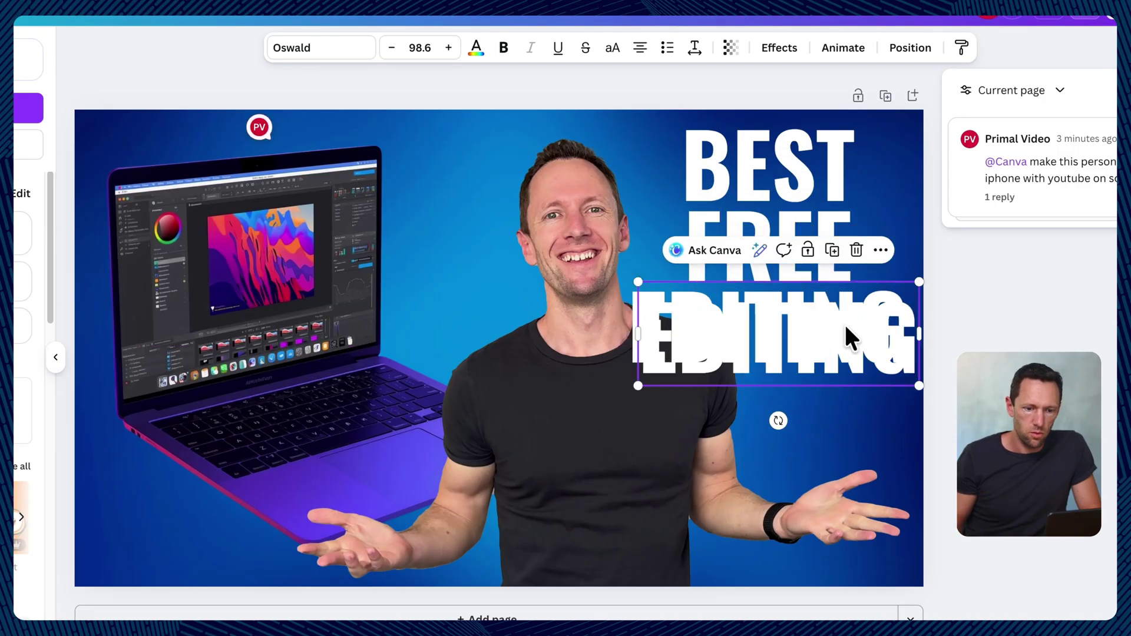
{"action": "left_click_drag", "start_coordinate": [843, 323], "coordinate": [804, 423]}
{"action": "double_click", "coordinate": [804, 423]}
Step: Type SOFT into the fourth line, then nudge the presenter, laptop and BEST into place
{"action": "type", "text": "SOFTWARE"}
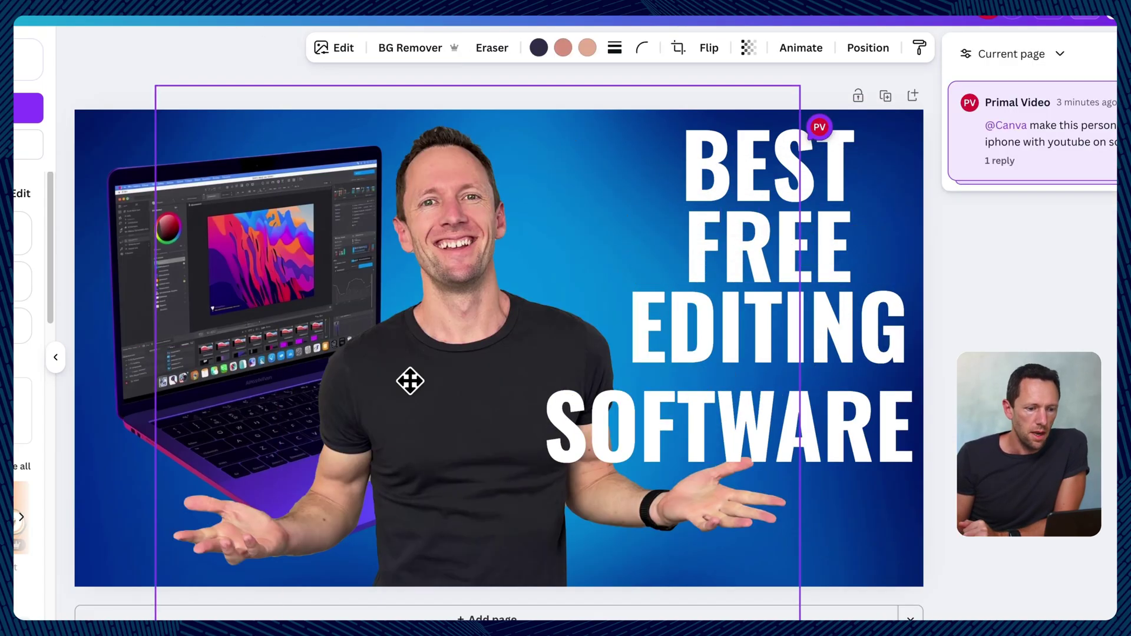
{"action": "left_click_drag", "start_coordinate": [404, 381], "coordinate": [421, 379]}
{"action": "left_click_drag", "start_coordinate": [152, 260], "coordinate": [126, 233]}
{"action": "left_click_drag", "start_coordinate": [792, 160], "coordinate": [831, 151]}
{"action": "left_click", "coordinate": [682, 231]}
{"action": "left_click", "coordinate": [742, 271]}
{"action": "left_click", "coordinate": [701, 213]}
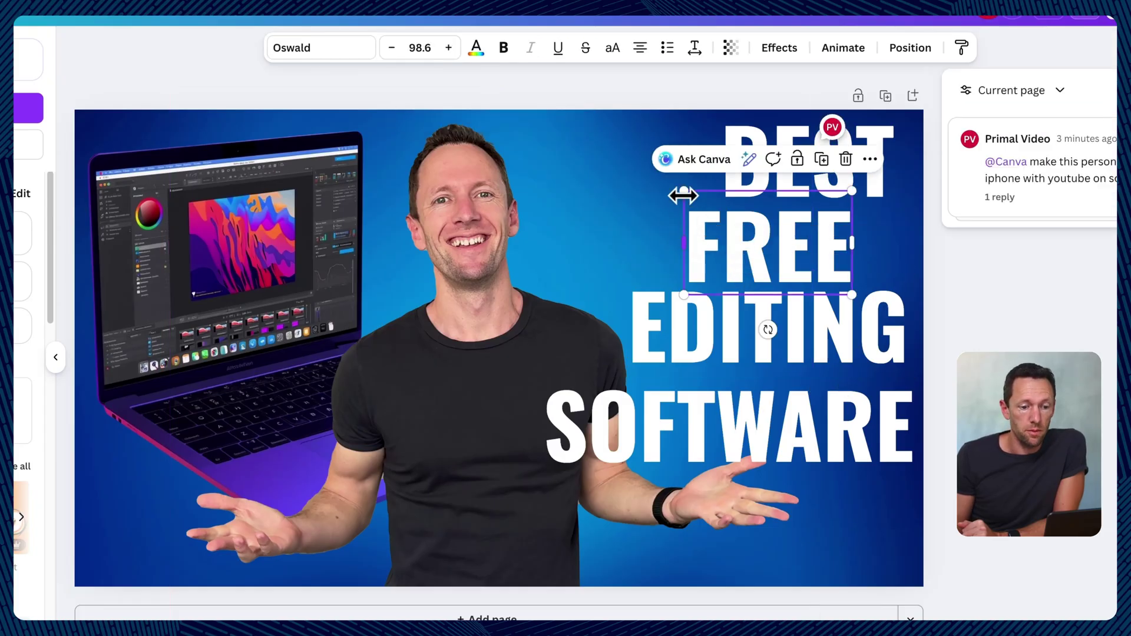
Step: Enlarge FREE to size 180, EDITING to size 125 beneath it, and enlarge the presenter
{"action": "left_click_drag", "start_coordinate": [684, 191], "coordinate": [554, 118]}
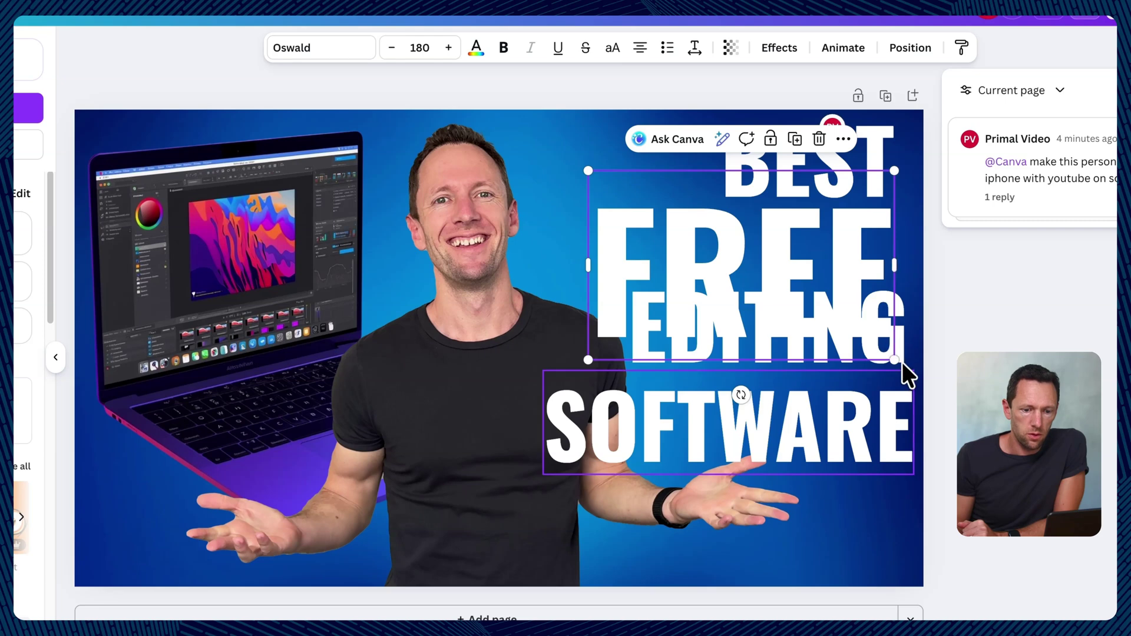
{"action": "left_click_drag", "start_coordinate": [904, 349], "coordinate": [894, 406]}
{"action": "left_click_drag", "start_coordinate": [618, 428], "coordinate": [561, 493]}
{"action": "left_click", "coordinate": [452, 314]}
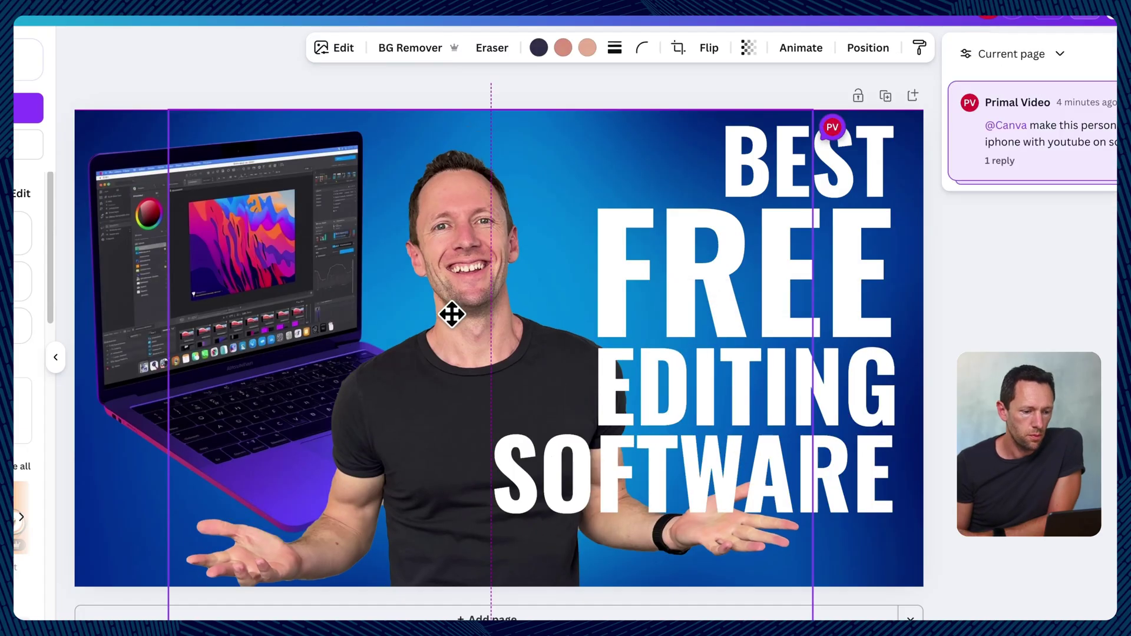
{"action": "left_click_drag", "start_coordinate": [169, 110], "coordinate": [101, 73]}
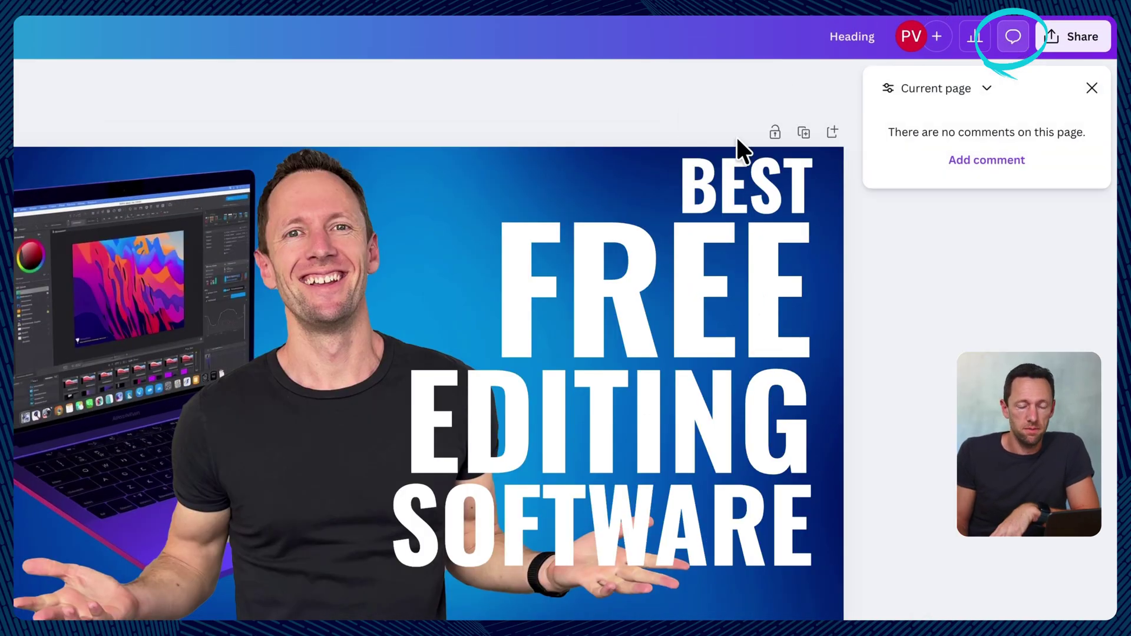
{"action": "left_click", "coordinate": [981, 162]}
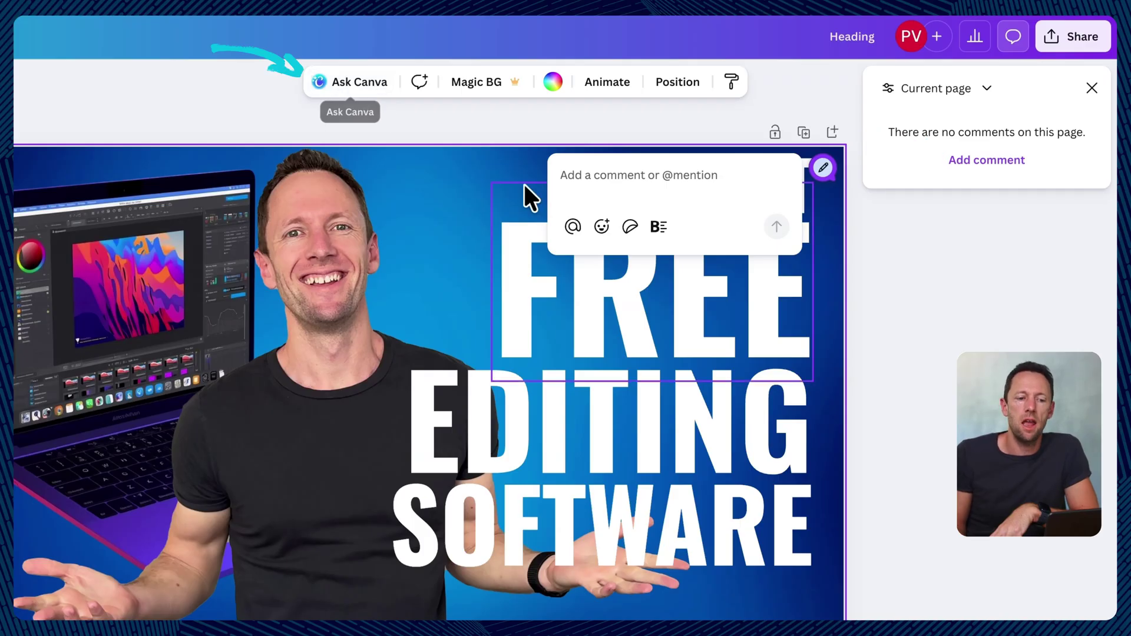
{"action": "left_click", "coordinate": [368, 84]}
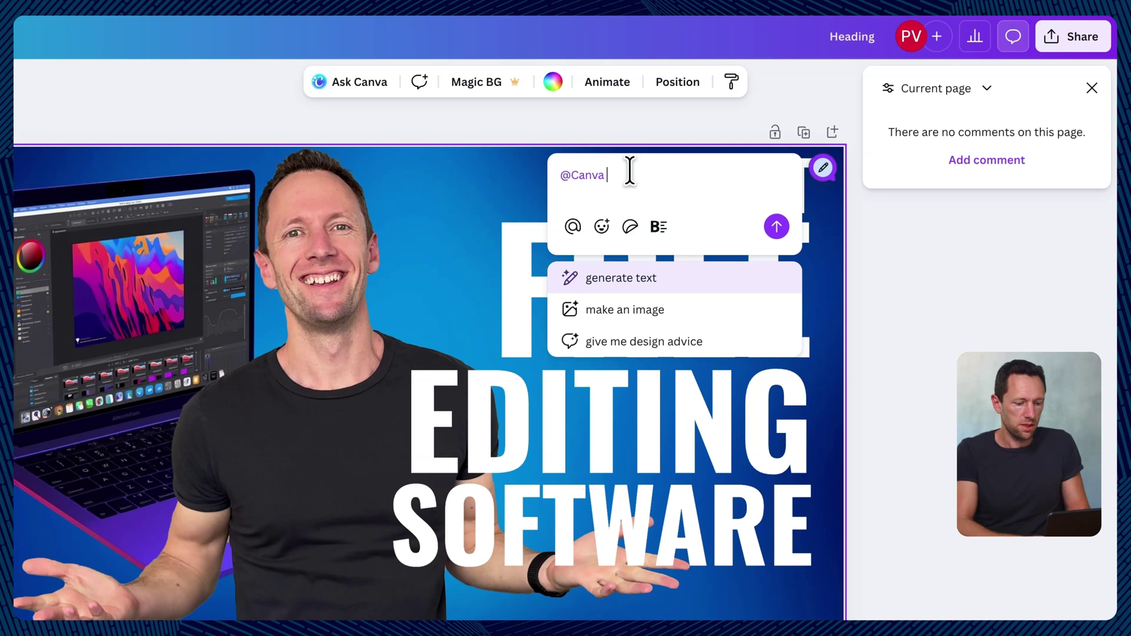
{"action": "type", "text": "suggest desig"}
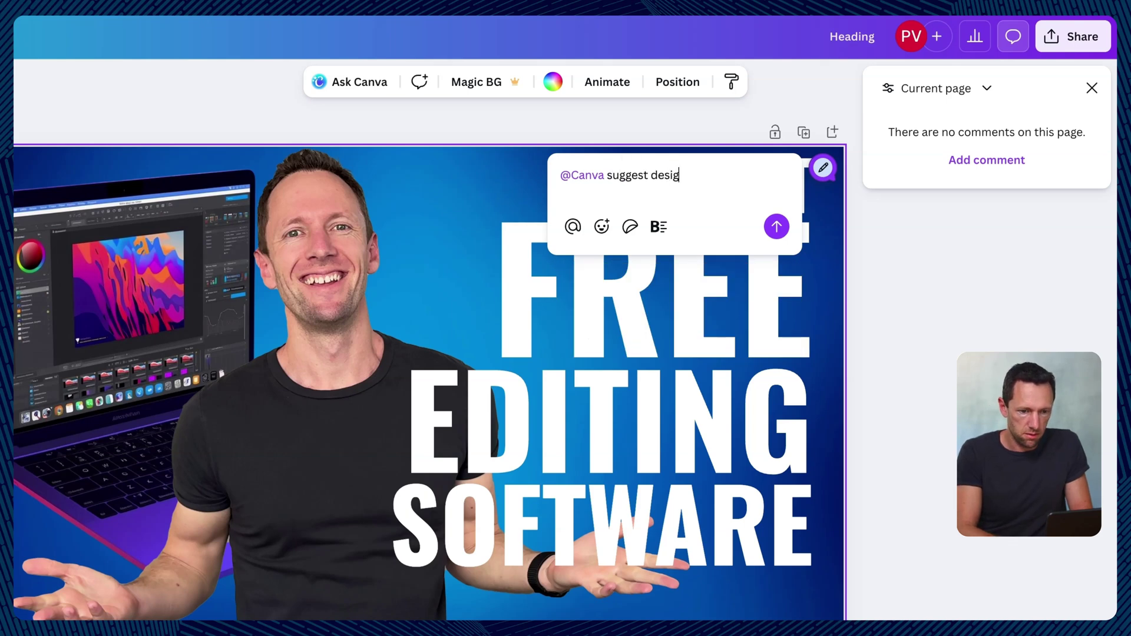
{"action": "type", "text": "n layouts for this thumbnail image"}
{"action": "key", "text": "Return"}
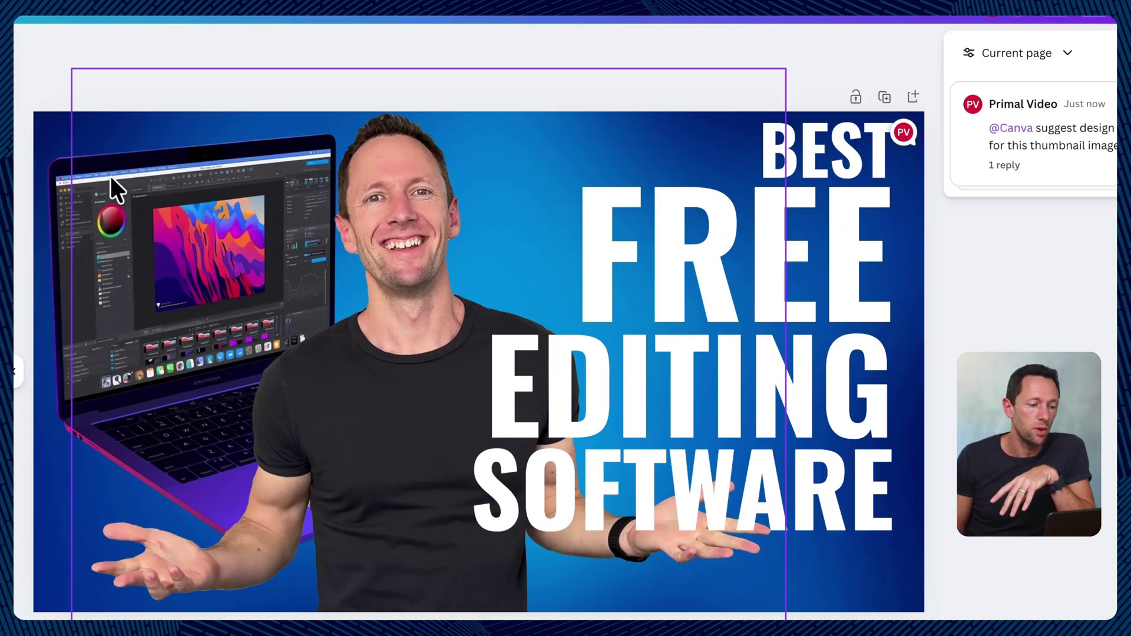
Step: Lower the laptop image's transparency, enlarge it and move it up and left
{"action": "left_click", "coordinate": [60, 209]}
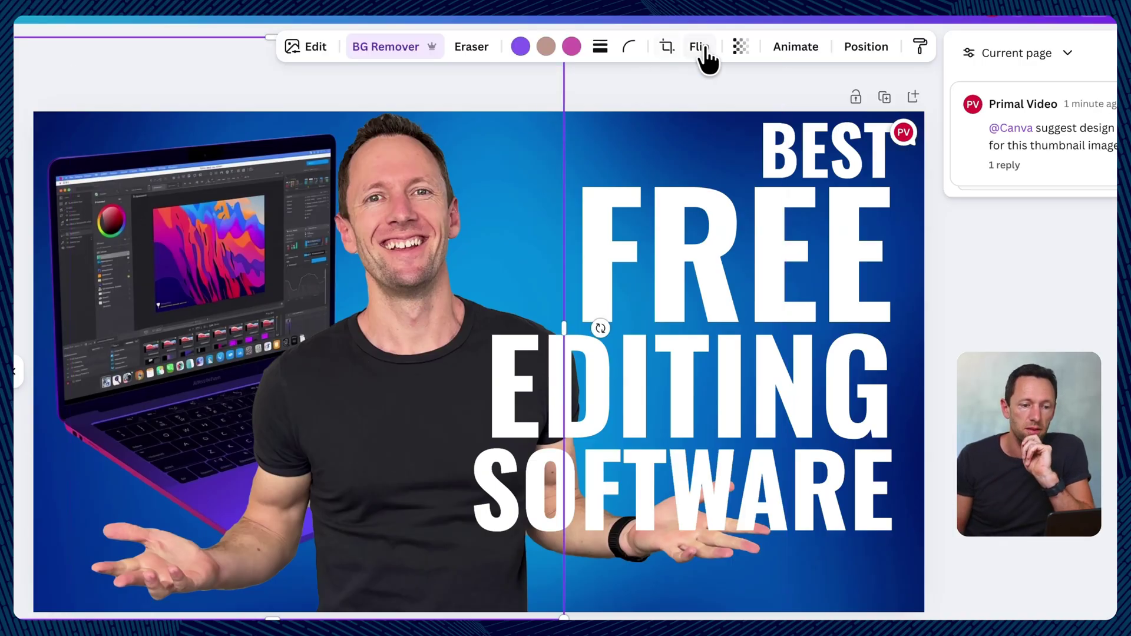
{"action": "left_click", "coordinate": [741, 47]}
{"action": "left_click_drag", "start_coordinate": [775, 112], "coordinate": [712, 112]}
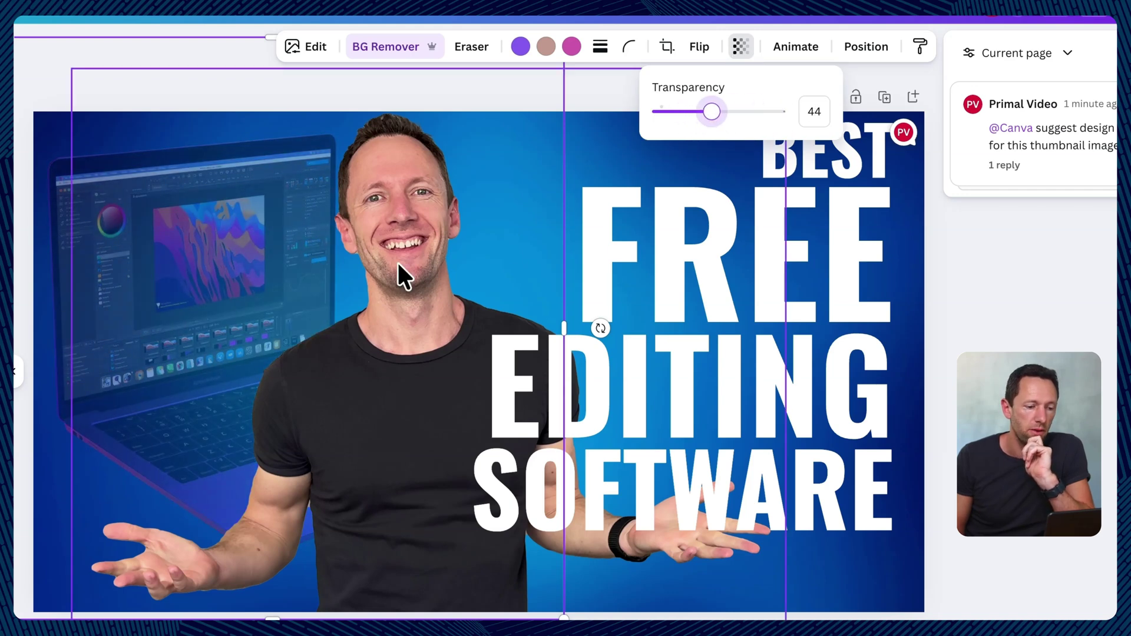
{"action": "left_click", "coordinate": [179, 341]}
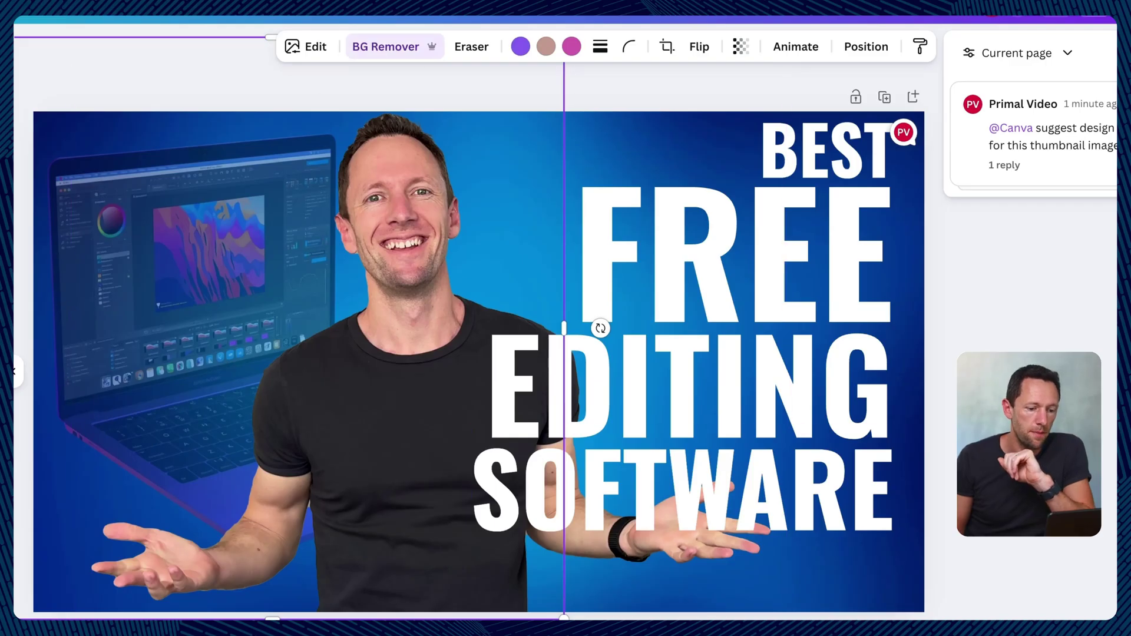
{"action": "left_click_drag", "start_coordinate": [562, 616], "coordinate": [787, 619]}
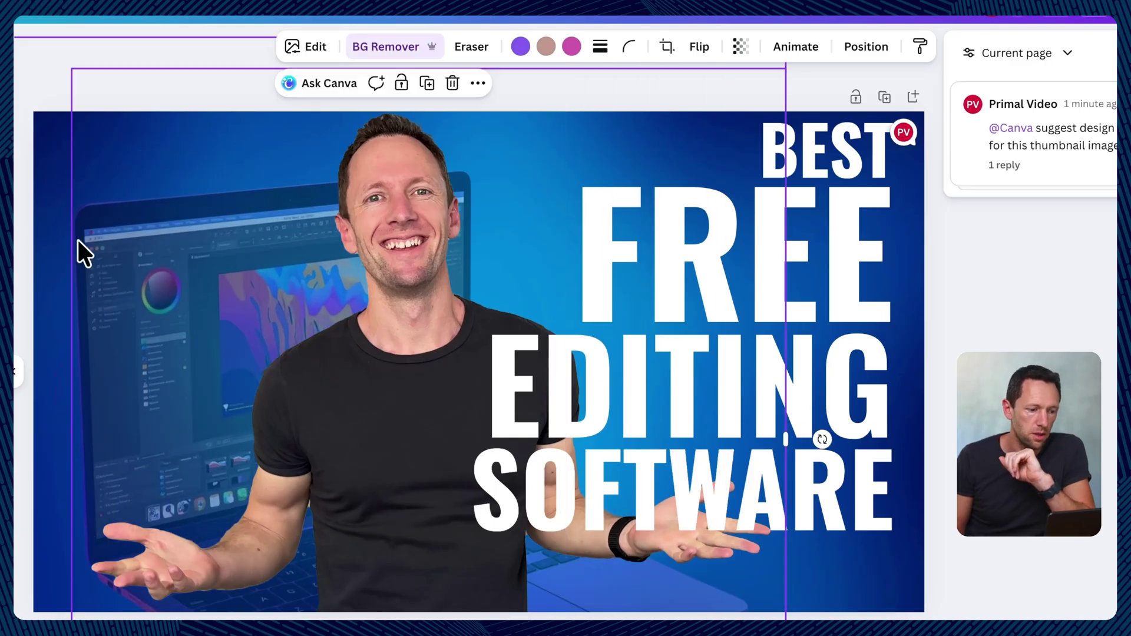
{"action": "left_click_drag", "start_coordinate": [466, 418], "coordinate": [385, 337]}
{"action": "key", "text": "Escape"}
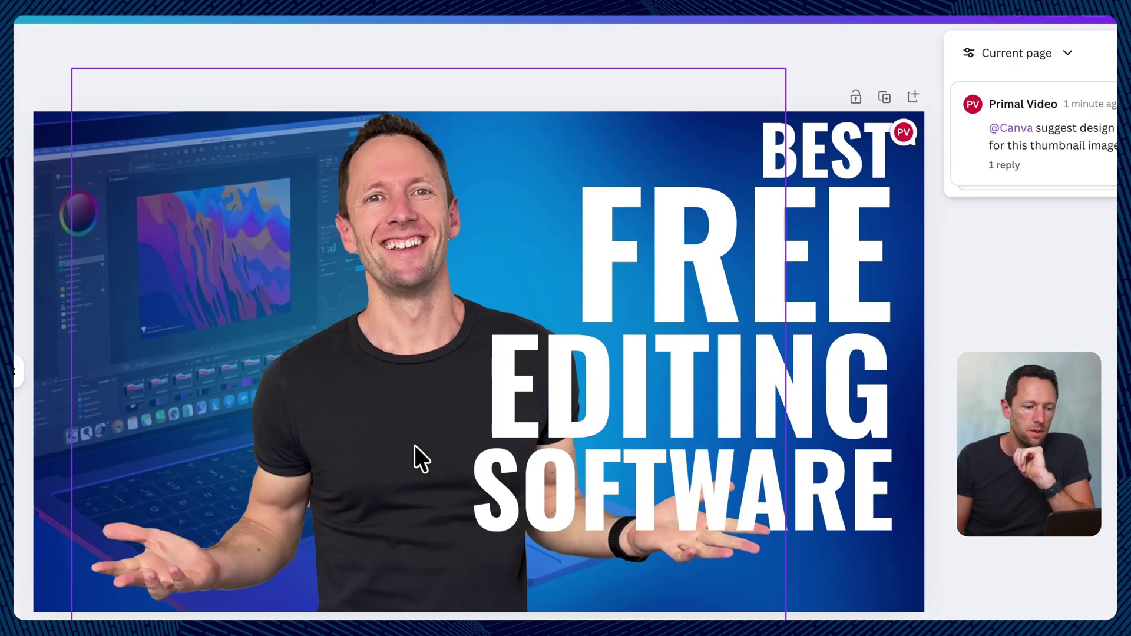
Step: Move the presenter further left and shift the SOFTWARE and EDITING text lower
{"action": "left_click_drag", "start_coordinate": [422, 436], "coordinate": [369, 429]}
{"action": "left_click", "coordinate": [856, 152]}
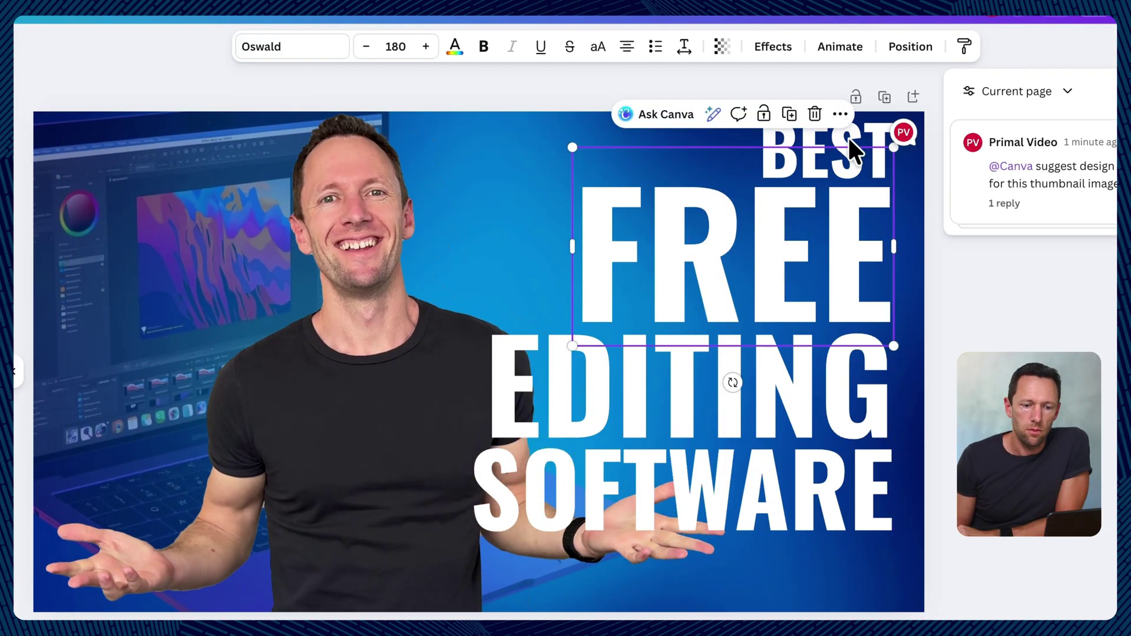
{"action": "key", "text": "Escape"}
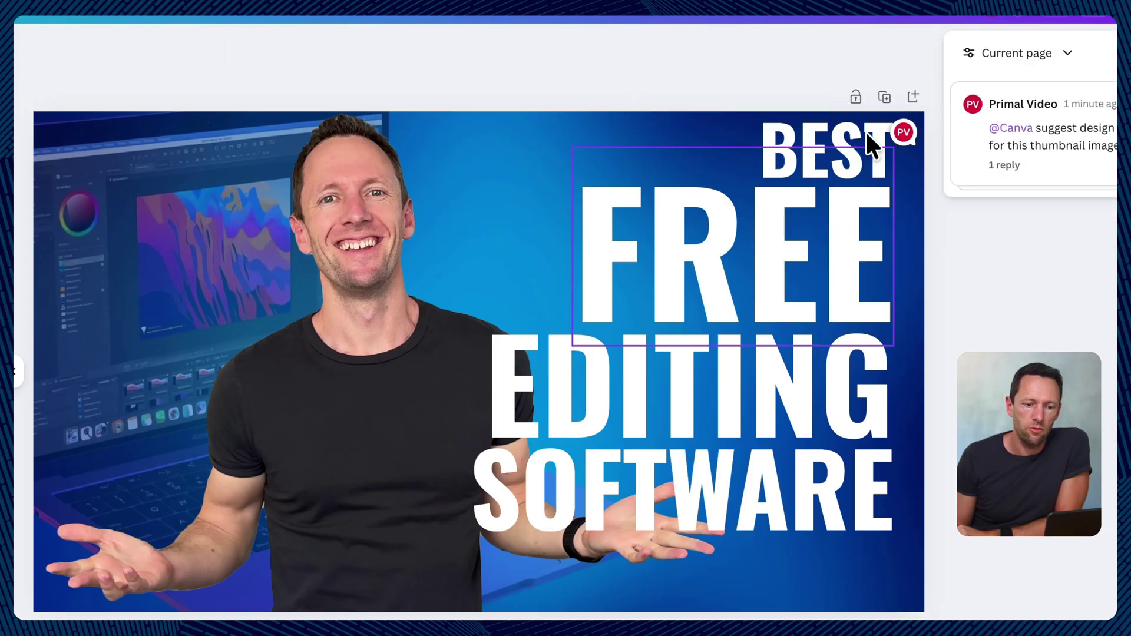
{"action": "left_click", "coordinate": [866, 132]}
{"action": "left_click_drag", "start_coordinate": [702, 498], "coordinate": [703, 539]}
{"action": "left_click_drag", "start_coordinate": [722, 387], "coordinate": [728, 412]}
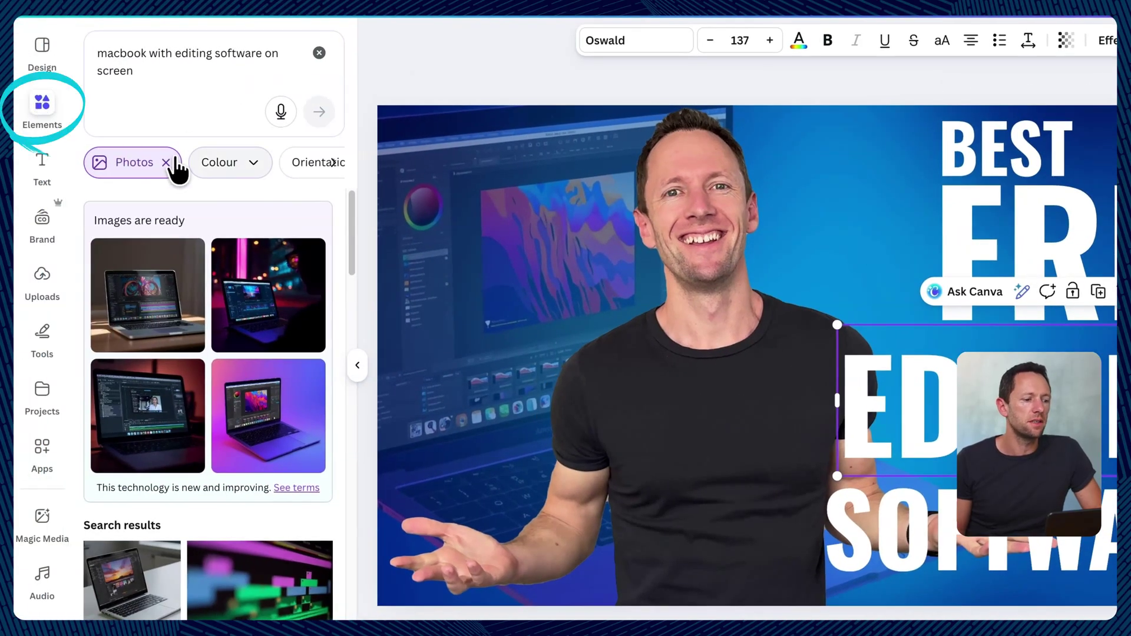
Step: Add a square shape, colour it cyan and stretch it into a band behind EDITING
{"action": "left_click", "coordinate": [168, 161]}
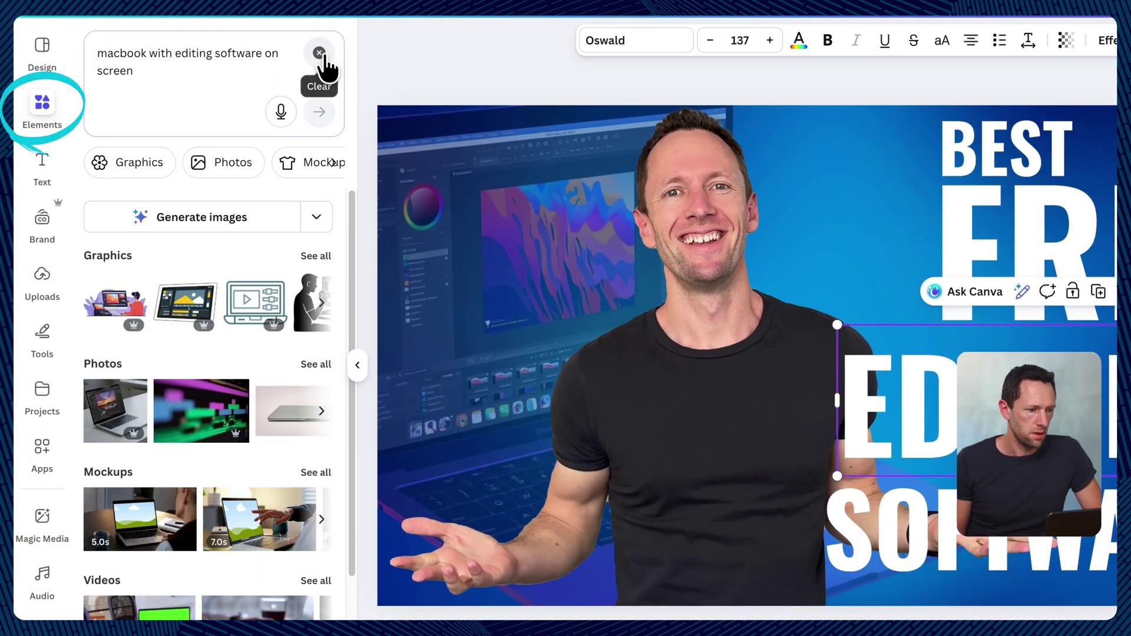
{"action": "left_click", "coordinate": [320, 55]}
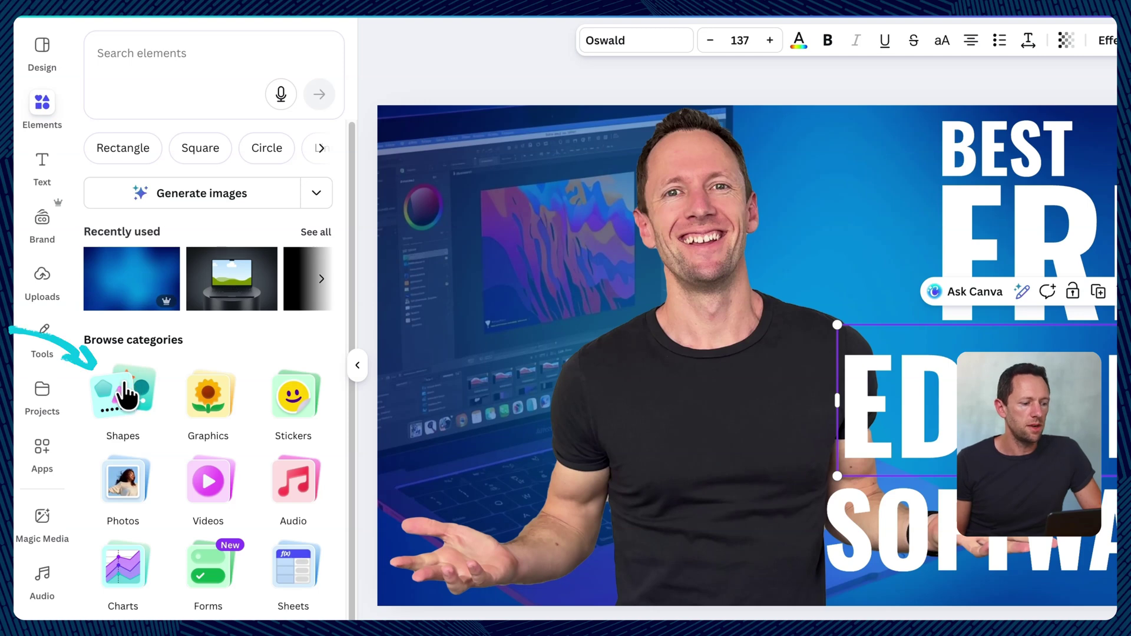
{"action": "left_click", "coordinate": [126, 396]}
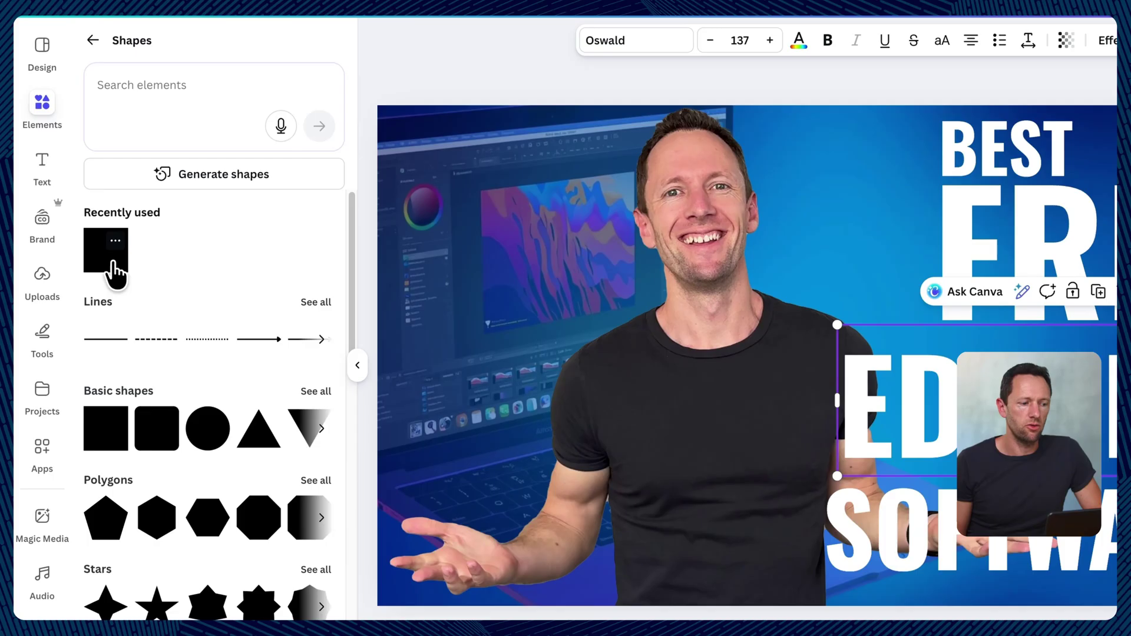
{"action": "left_click", "coordinate": [112, 271]}
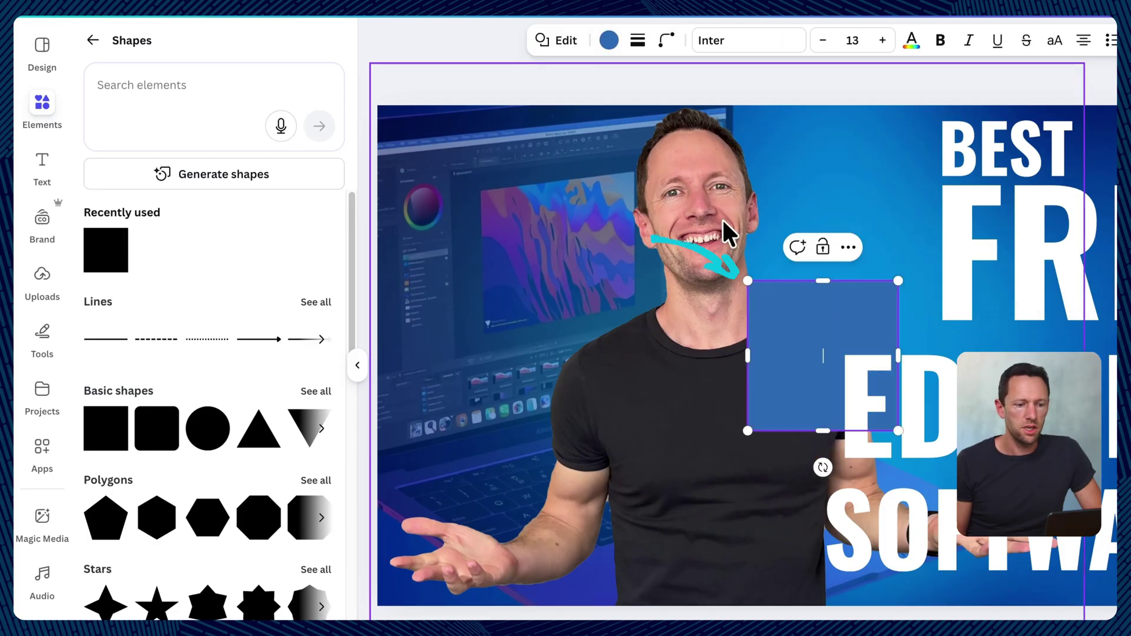
{"action": "left_click_drag", "start_coordinate": [777, 317], "coordinate": [615, 308]}
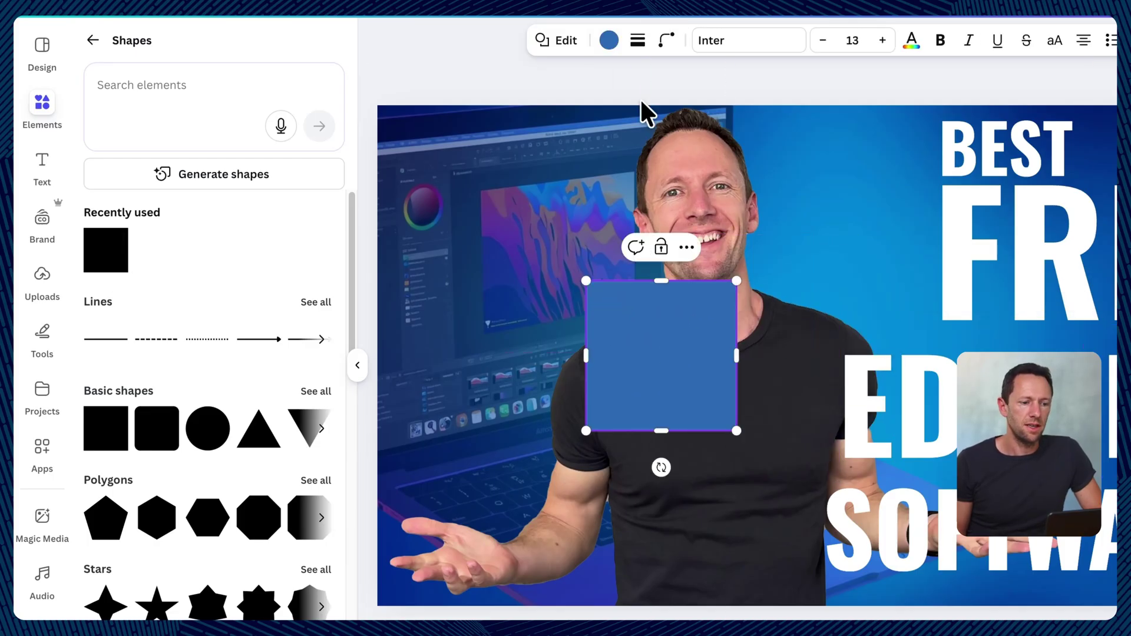
{"action": "left_click", "coordinate": [610, 43]}
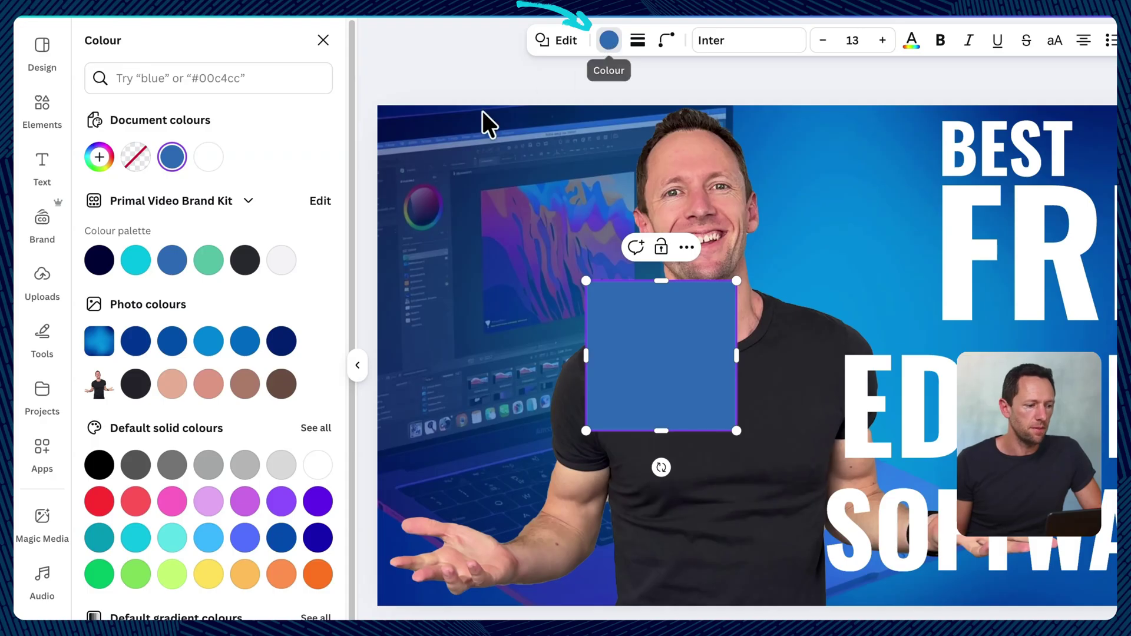
{"action": "left_click", "coordinate": [140, 262]}
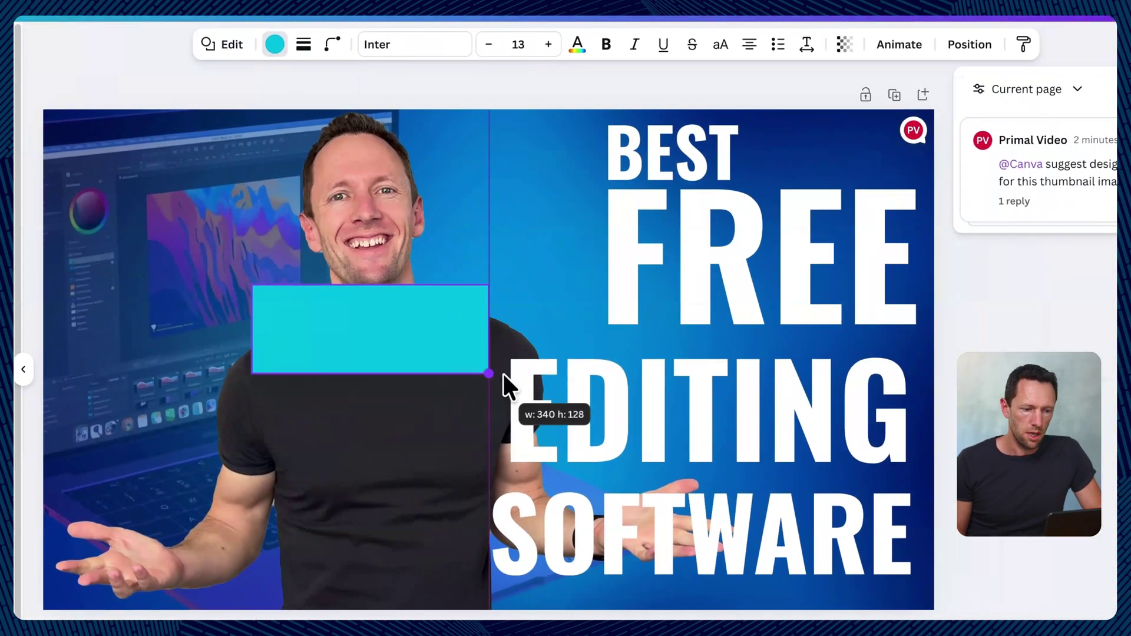
{"action": "left_click_drag", "start_coordinate": [505, 383], "coordinate": [622, 378]}
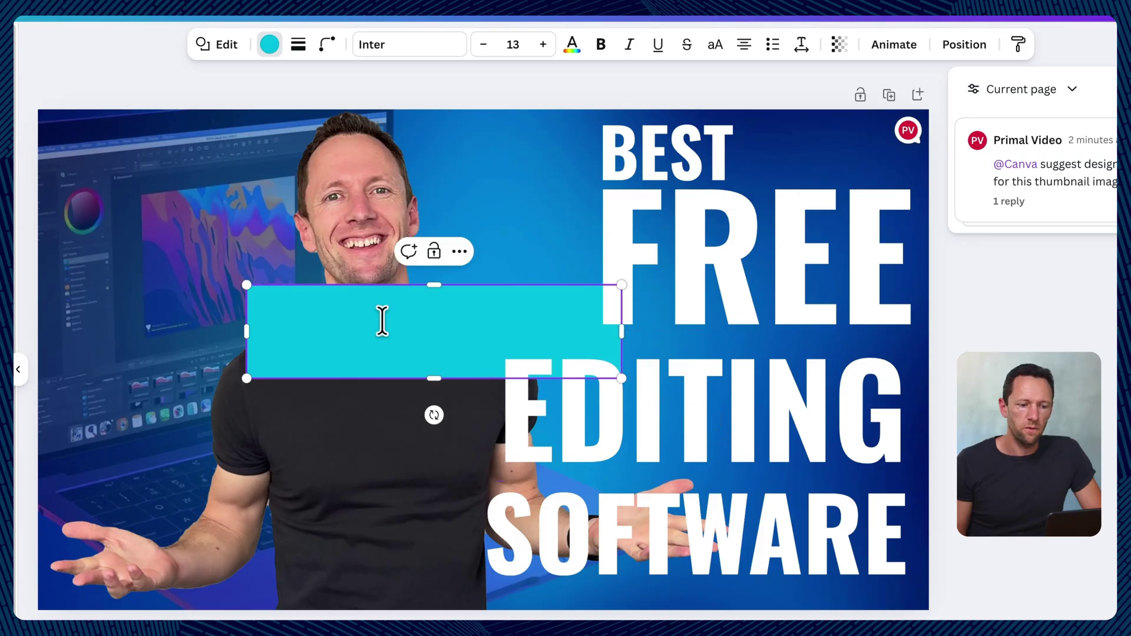
{"action": "left_click_drag", "start_coordinate": [282, 368], "coordinate": [491, 475]}
Step: Group the cyan band with the EDITING text and check they move together
{"action": "key", "text": "Escape"}
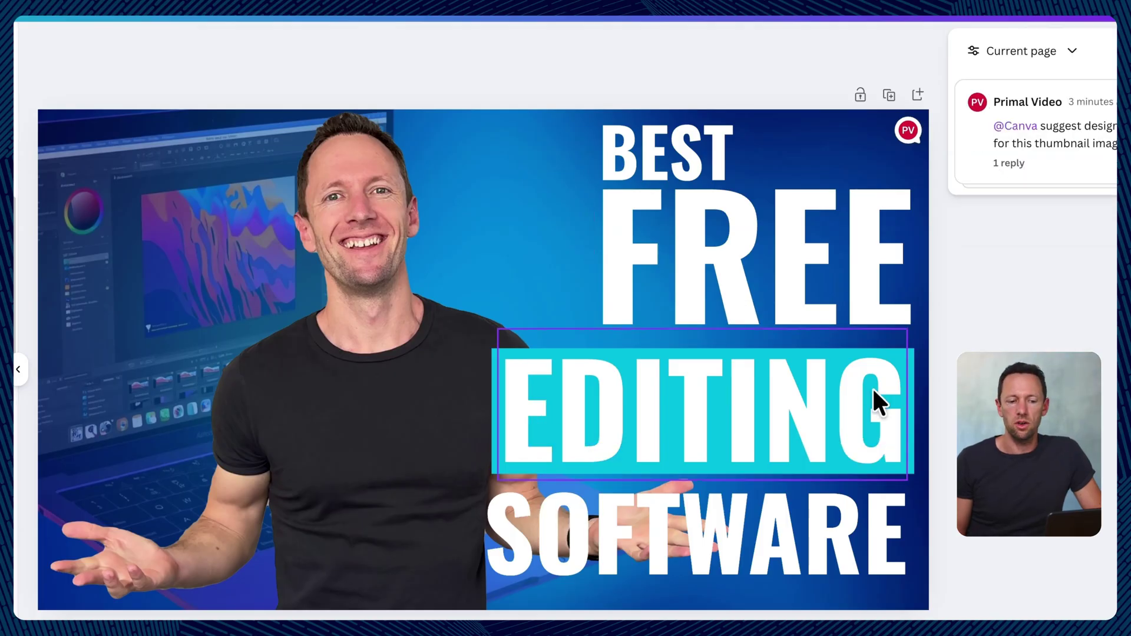
{"action": "left_click", "coordinate": [911, 383]}
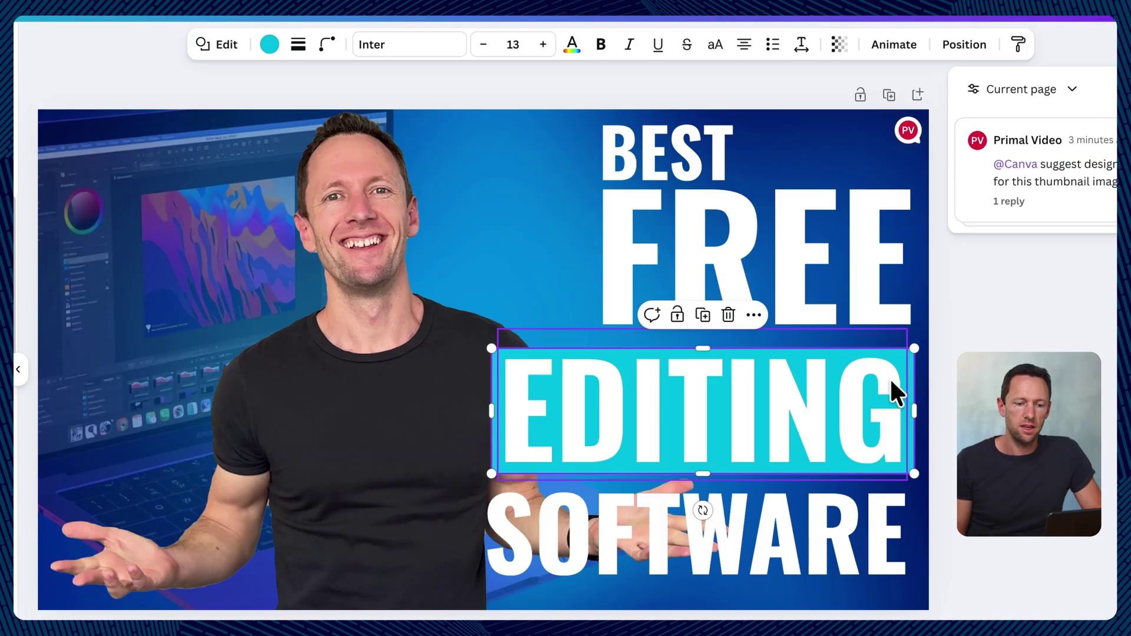
{"action": "left_click", "coordinate": [891, 383], "text": "shift"}
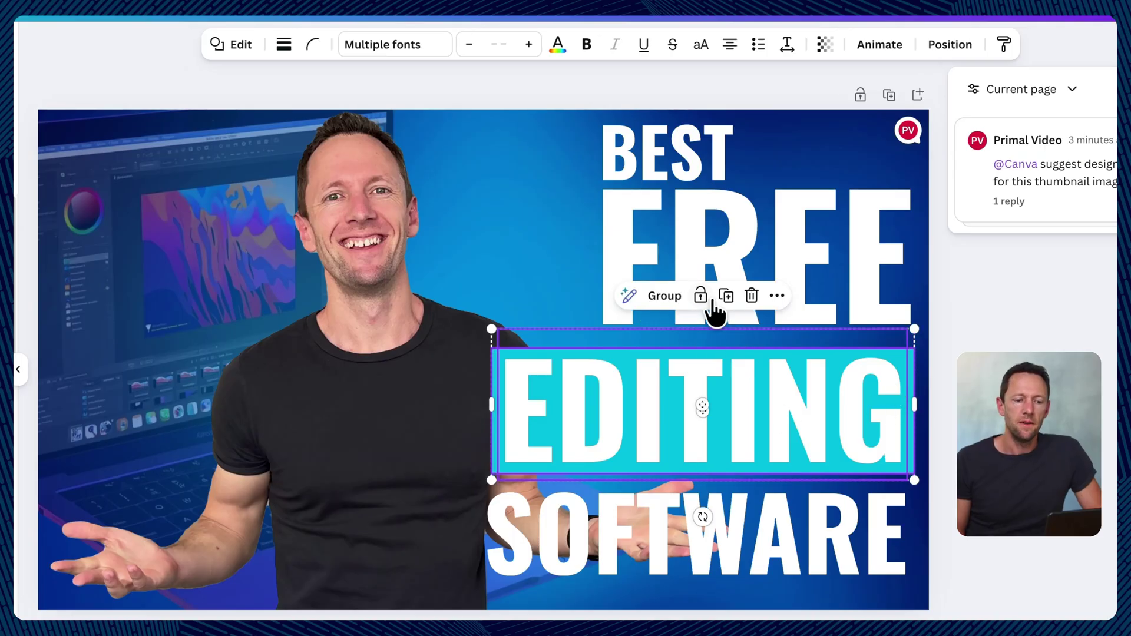
{"action": "left_click", "coordinate": [669, 299]}
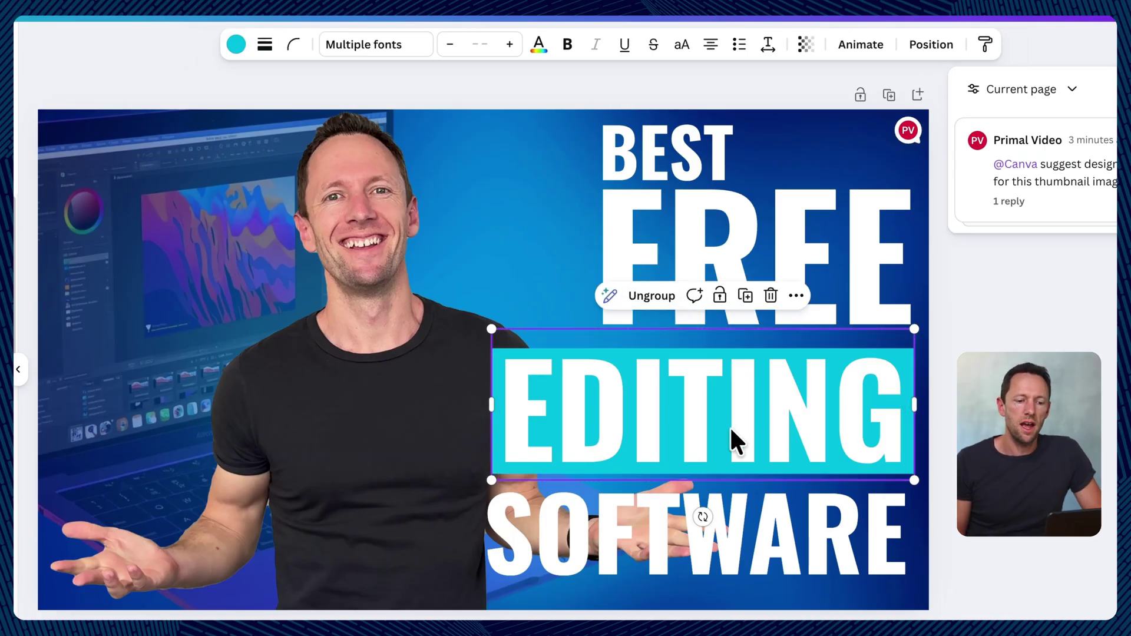
{"action": "mouse_move", "coordinate": [724, 433]}
{"action": "left_mouse_down"}
{"action": "mouse_move", "coordinate": [536, 324]}
{"action": "mouse_move", "coordinate": [328, 172]}
{"action": "mouse_move", "coordinate": [631, 468]}
{"action": "mouse_move", "coordinate": [730, 430]}
{"action": "left_mouse_up"}
Step: Add a red rectangle behind SOFTWARE, group them, and tilt the EDITING group slightly
{"action": "key", "text": "r"}
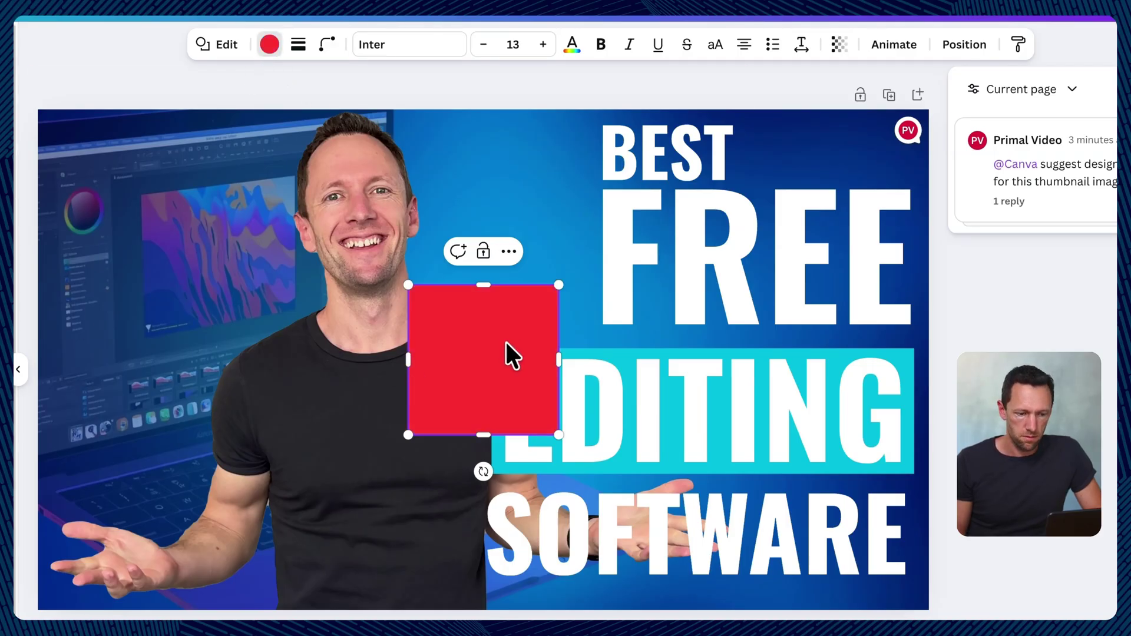
{"action": "left_click_drag", "start_coordinate": [507, 345], "coordinate": [884, 613]}
{"action": "left_click_drag", "start_coordinate": [767, 617], "coordinate": [483, 584]}
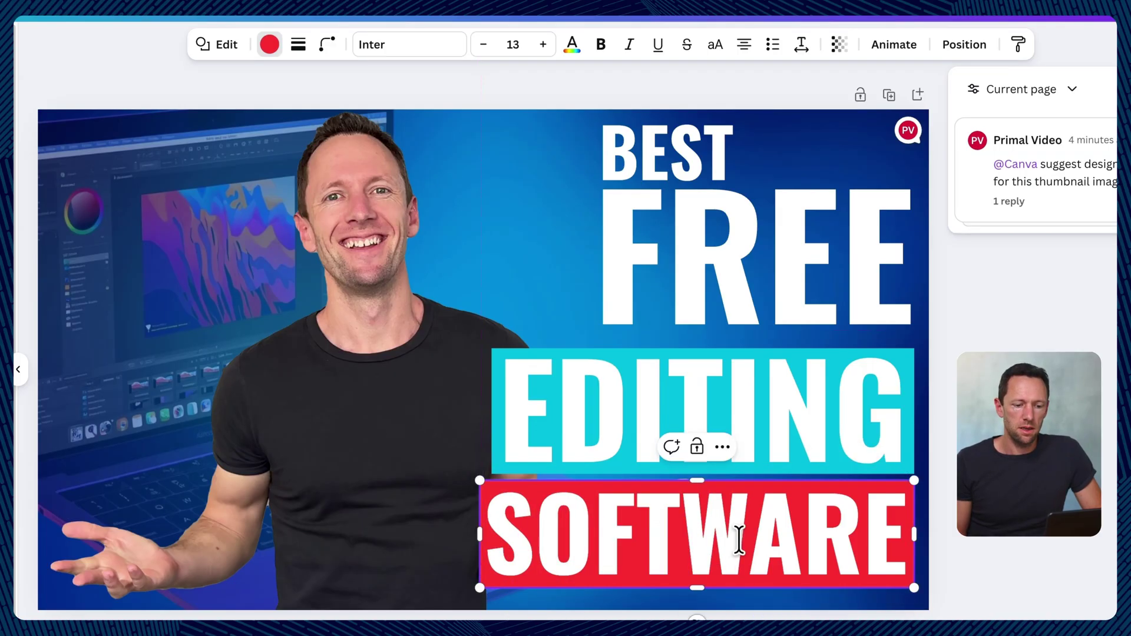
{"action": "left_click", "coordinate": [871, 550], "text": "shift"}
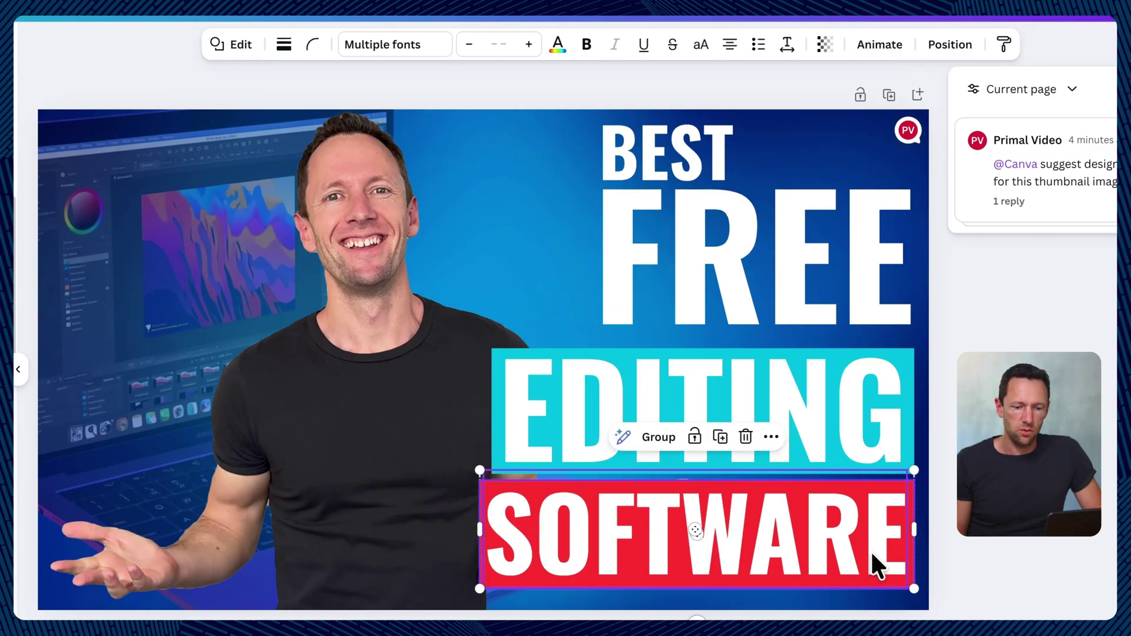
{"action": "left_click", "coordinate": [658, 438]}
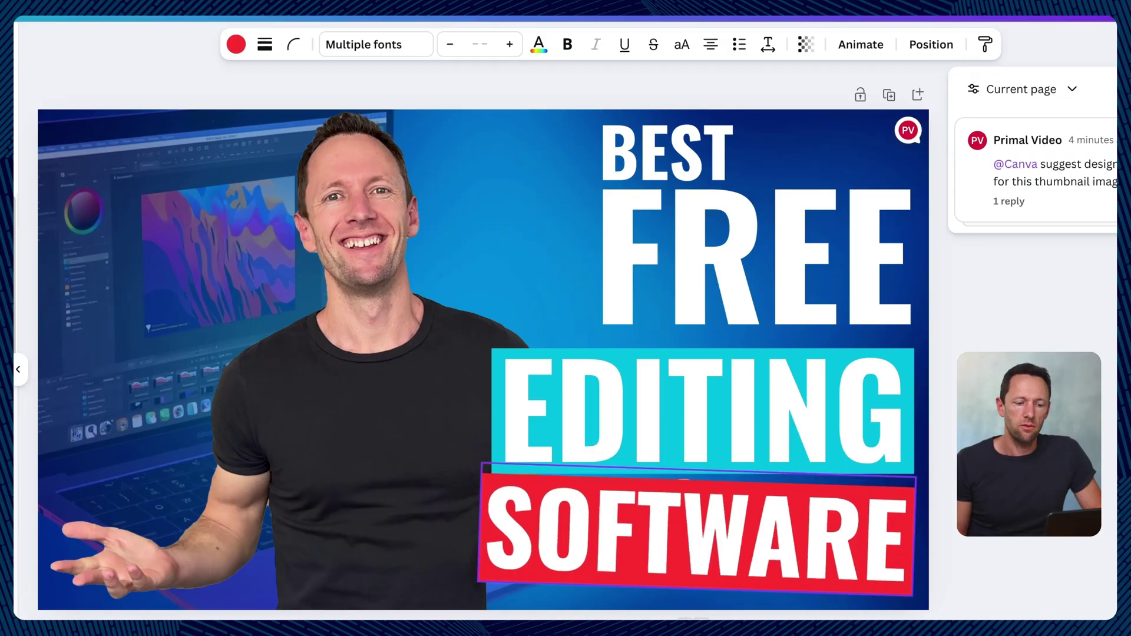
{"action": "left_click", "coordinate": [738, 362]}
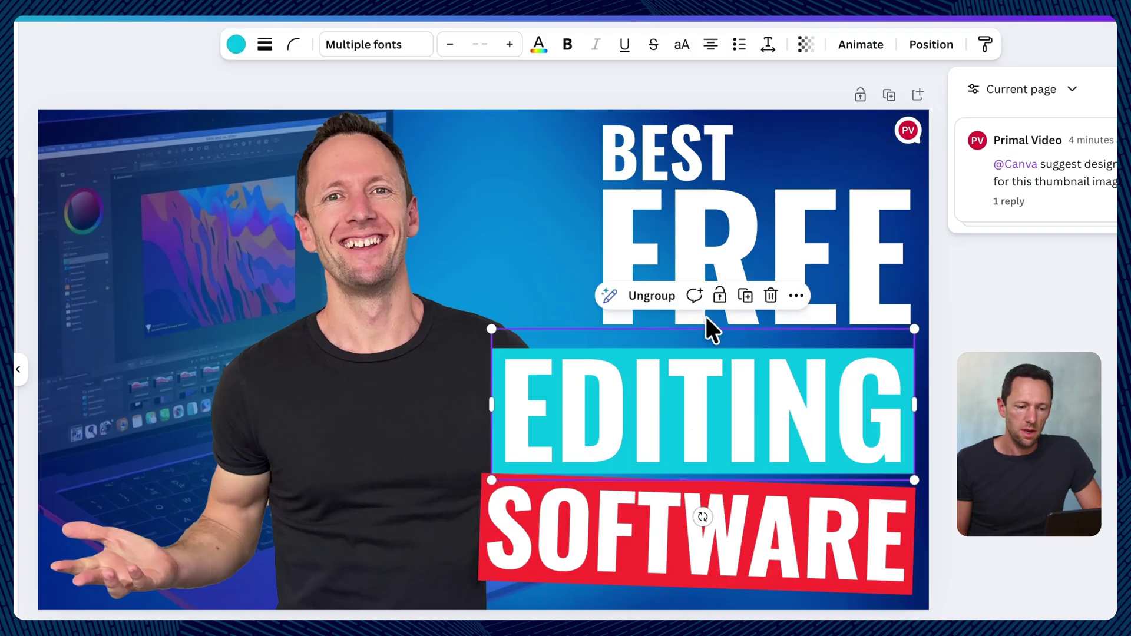
{"action": "left_click_drag", "start_coordinate": [701, 517], "coordinate": [750, 531]}
Step: Add an Apple logo, make it light grey and place it near the presenter's face
{"action": "key", "text": "Escape"}
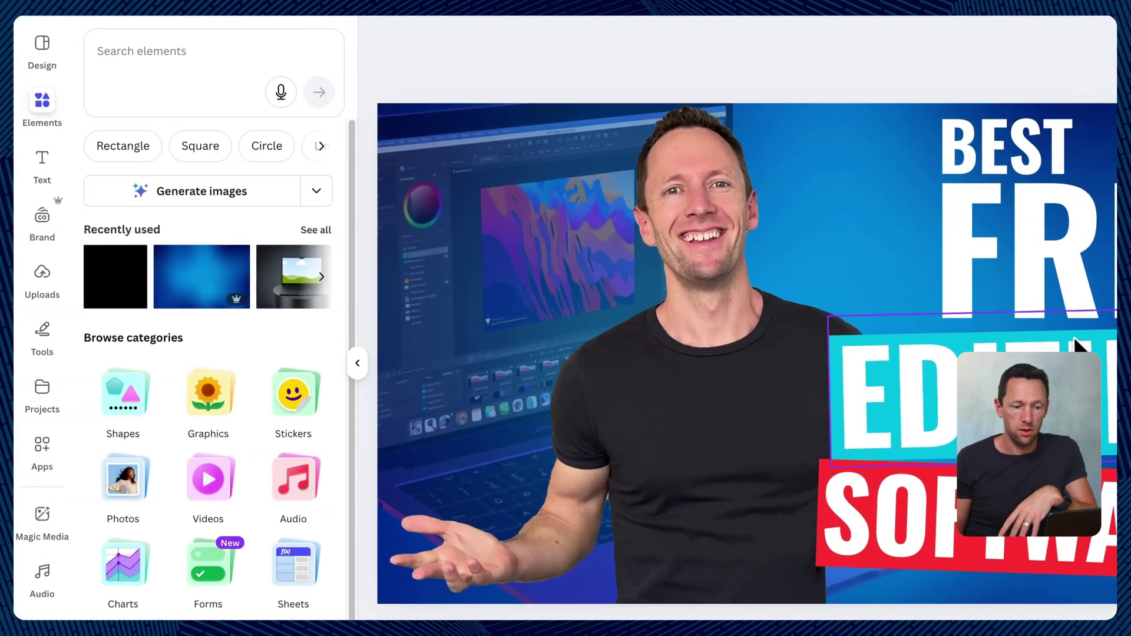
{"action": "left_click", "coordinate": [137, 59]}
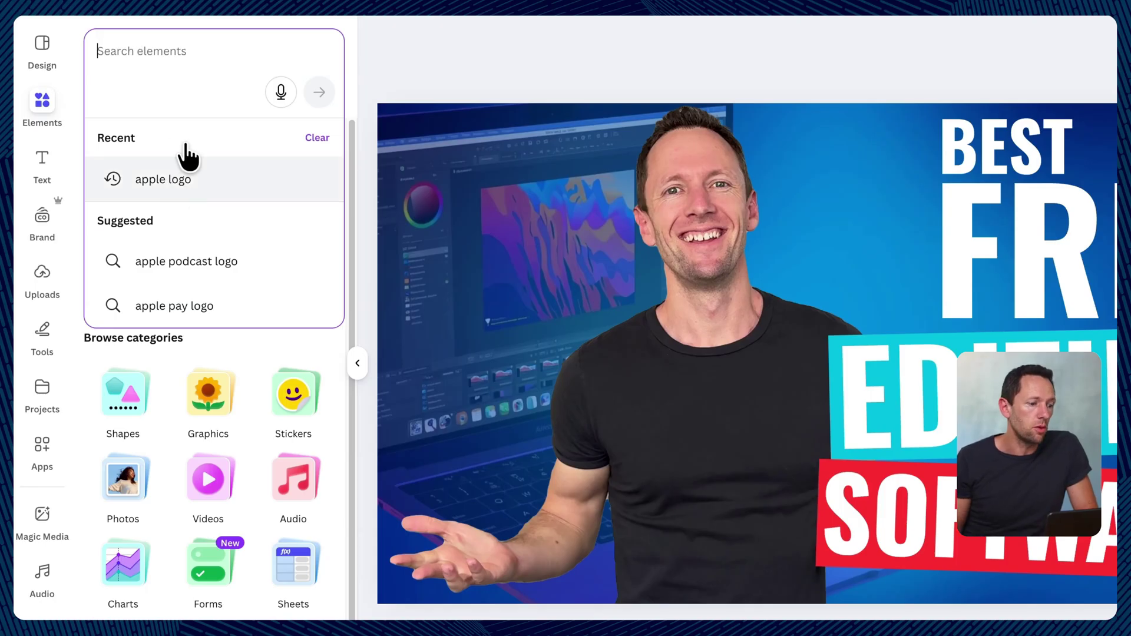
{"action": "left_click", "coordinate": [152, 180]}
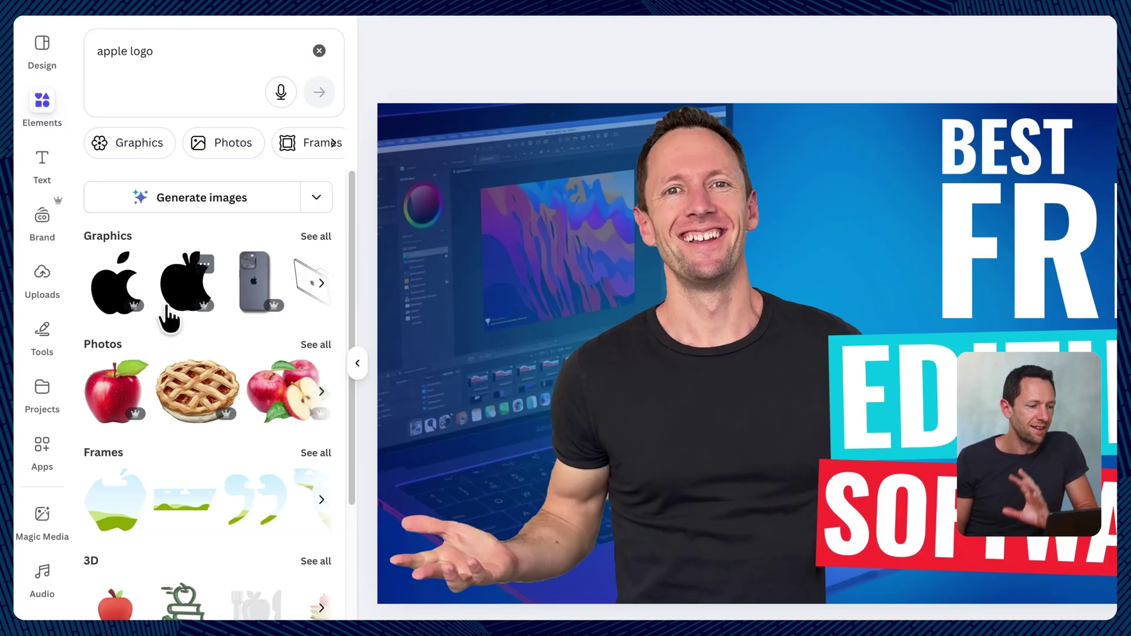
{"action": "left_click", "coordinate": [108, 293]}
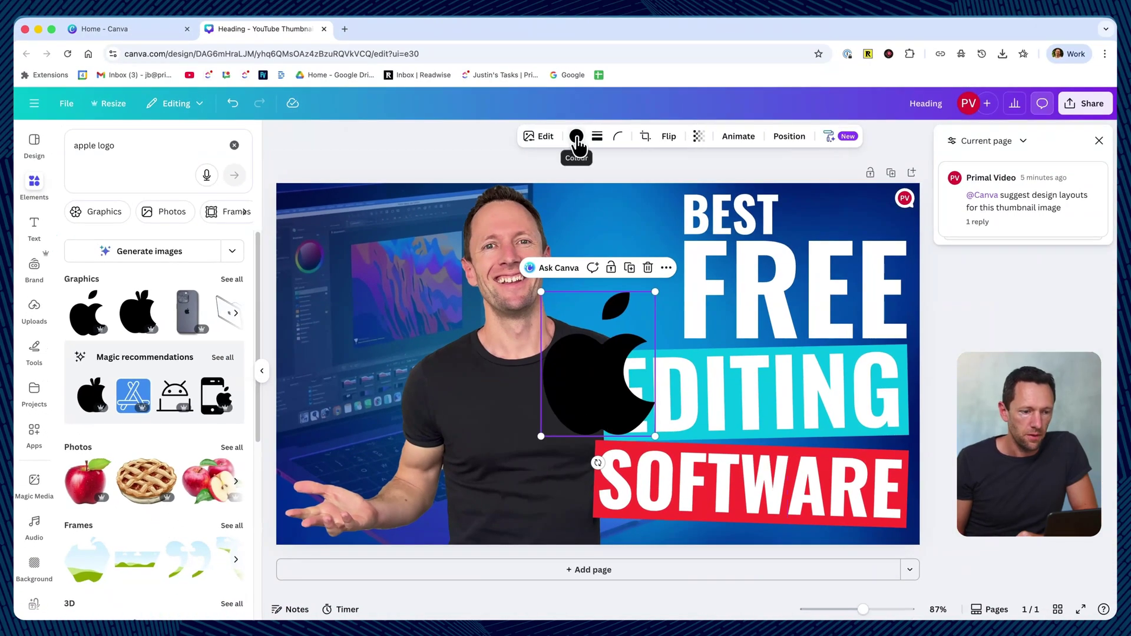
{"action": "left_click", "coordinate": [577, 139]}
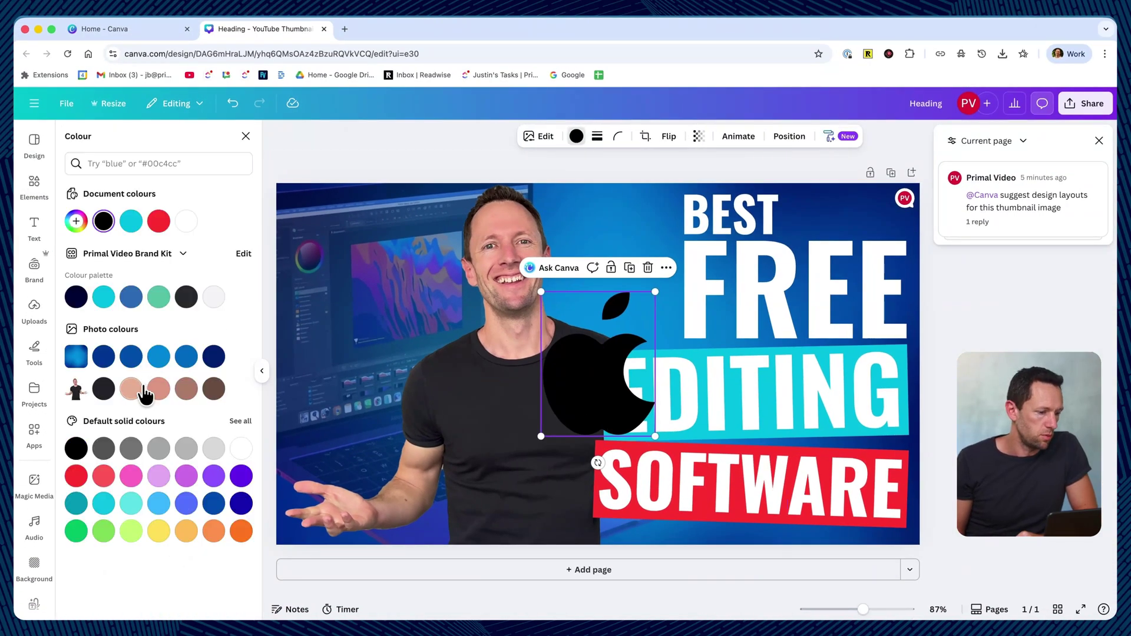
{"action": "left_click", "coordinate": [214, 449]}
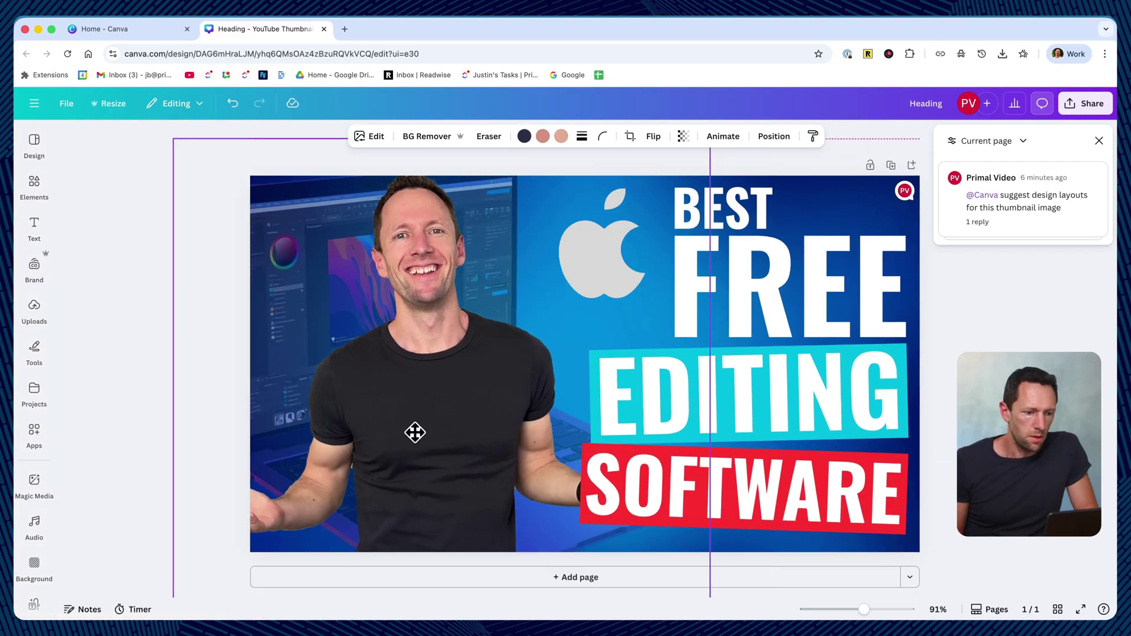
{"action": "left_click_drag", "start_coordinate": [415, 432], "coordinate": [431, 445]}
{"action": "left_click_drag", "start_coordinate": [592, 259], "coordinate": [543, 282]}
Step: Add a light grey Windows logo and line it up right beside the Apple logo
{"action": "left_click", "coordinate": [42, 186]}
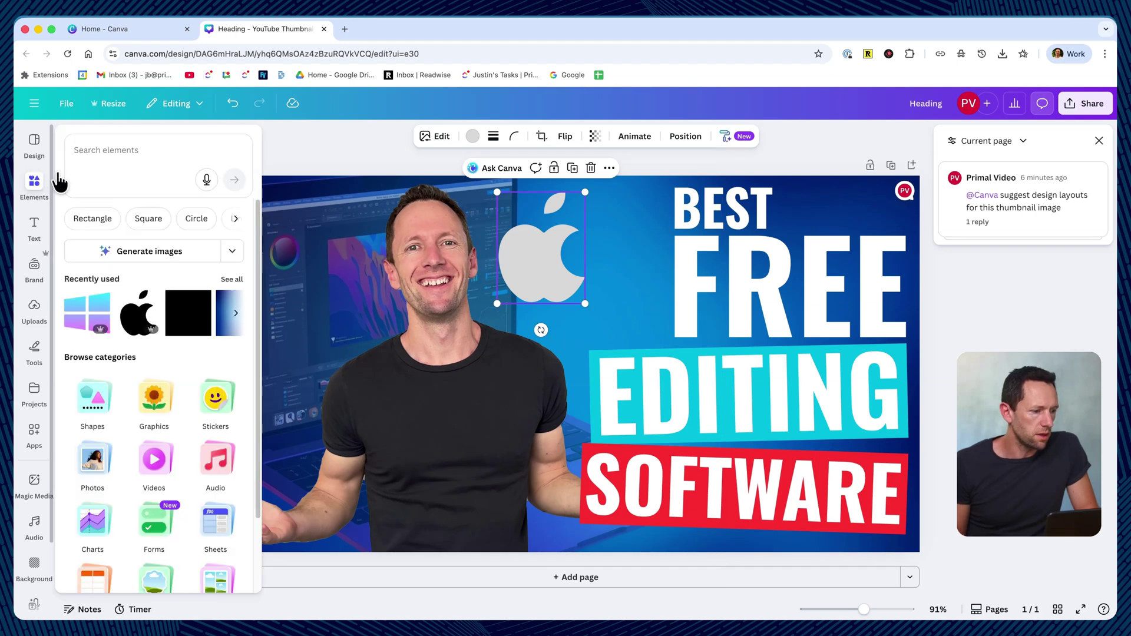
{"action": "left_click", "coordinate": [140, 152]}
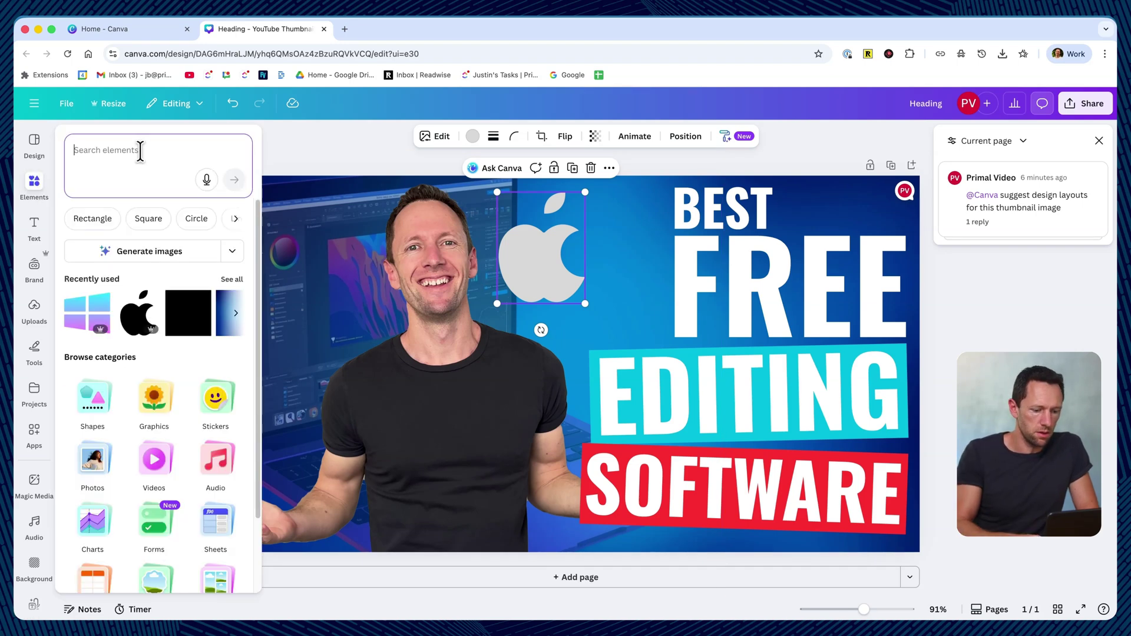
{"action": "type", "text": "window"}
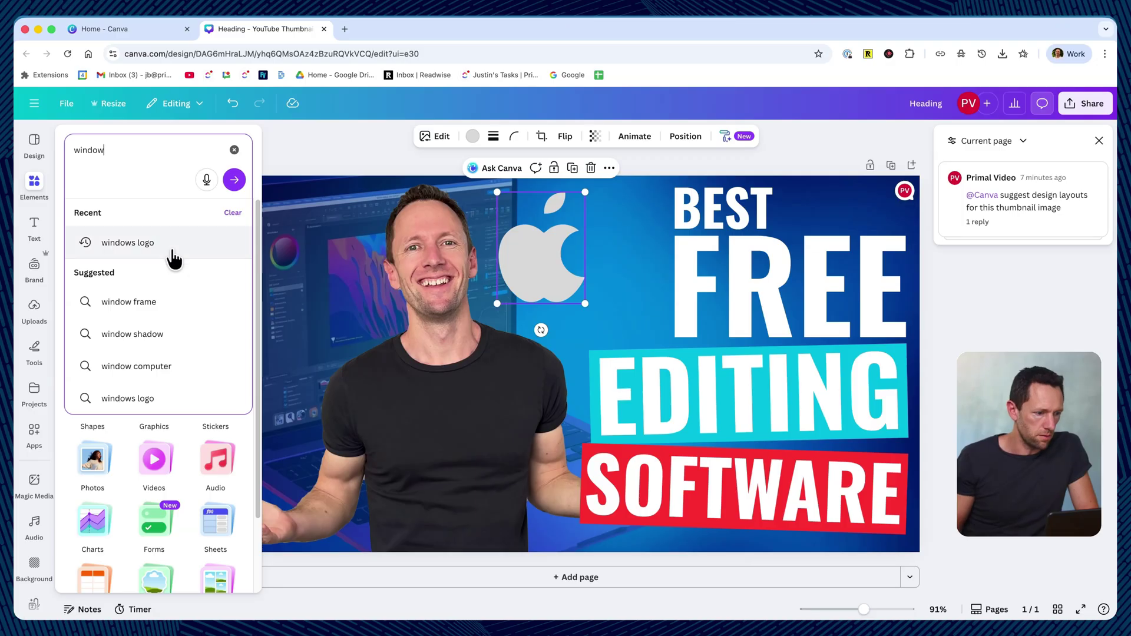
{"action": "left_click", "coordinate": [176, 244]}
{"action": "left_click", "coordinate": [106, 436]}
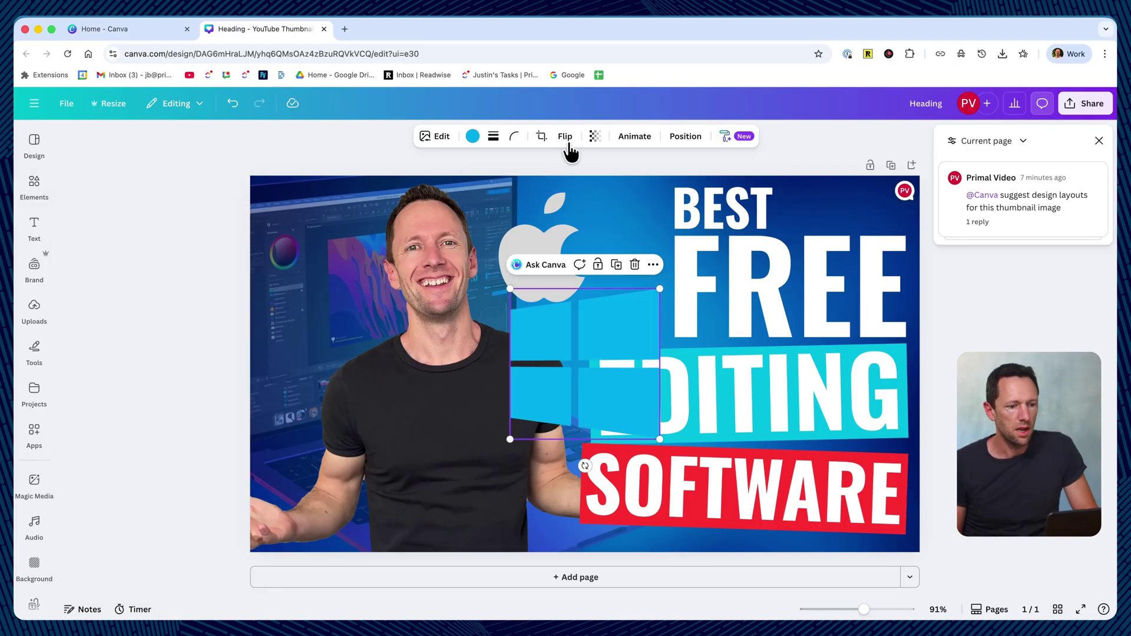
{"action": "left_click", "coordinate": [473, 137]}
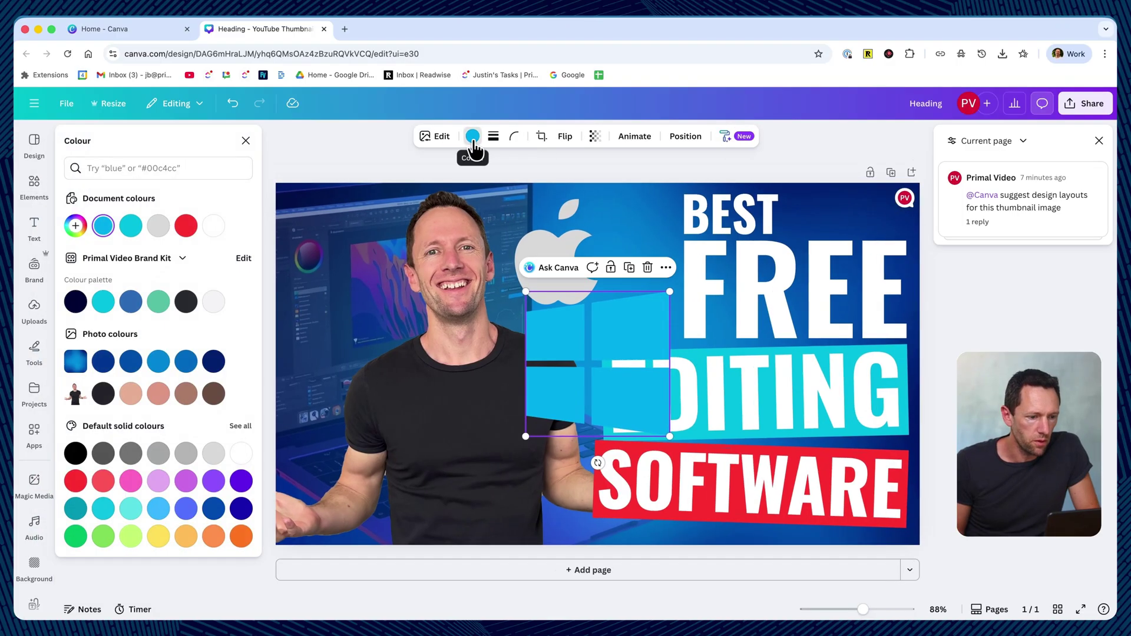
{"action": "left_click", "coordinate": [158, 226]}
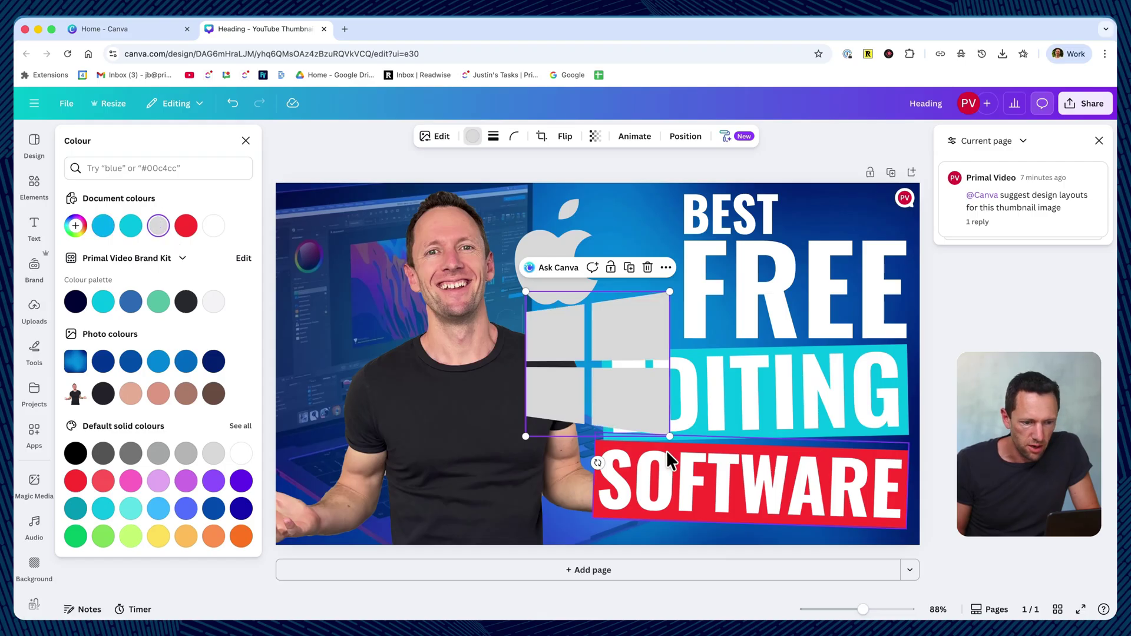
{"action": "left_click_drag", "start_coordinate": [670, 436], "coordinate": [609, 379]}
{"action": "left_click_drag", "start_coordinate": [454, 423], "coordinate": [424, 409]}
{"action": "left_click_drag", "start_coordinate": [557, 263], "coordinate": [532, 263]}
{"action": "left_click_drag", "start_coordinate": [662, 261], "coordinate": [626, 267]}
{"action": "key", "text": "Escape"}
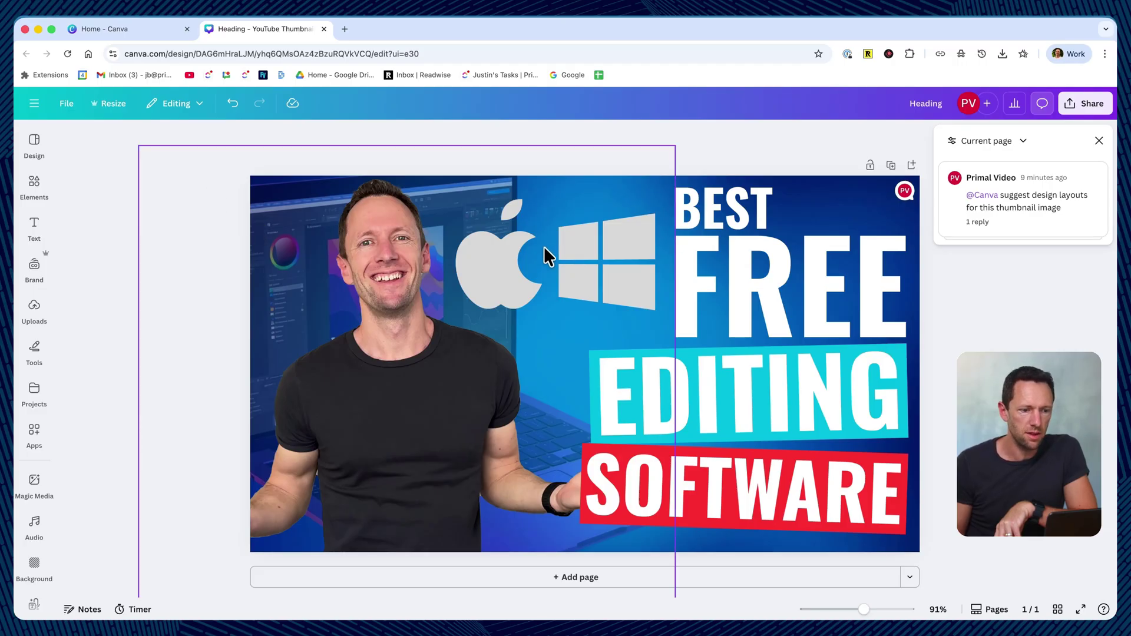
Step: Fade the background laptop image to transparency 10 and undo the accidental presenter photo move
{"action": "left_click_drag", "start_coordinate": [551, 535], "coordinate": [750, 440]}
{"action": "left_click", "coordinate": [284, 265]}
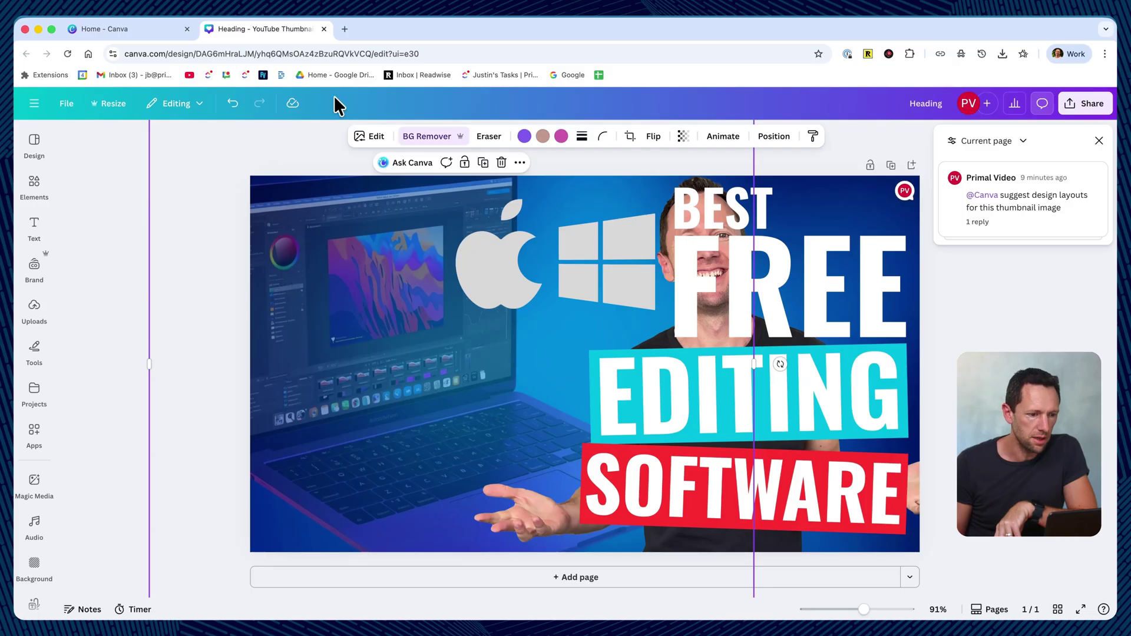
{"action": "left_click", "coordinate": [683, 136]}
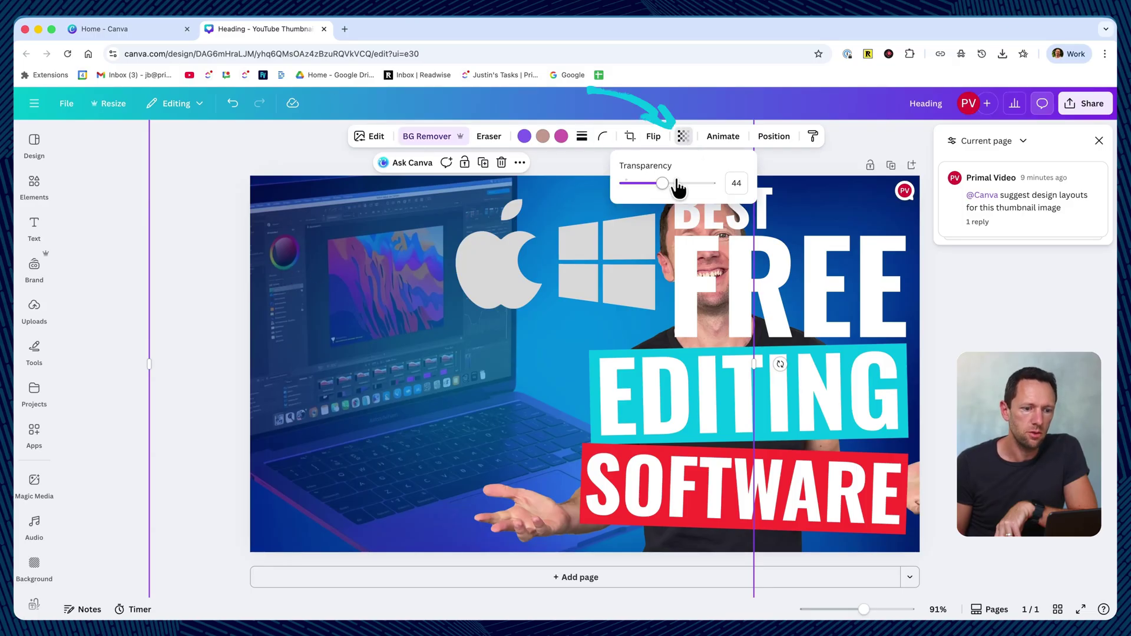
{"action": "left_click_drag", "start_coordinate": [659, 187], "coordinate": [635, 189]}
{"action": "left_click", "coordinate": [927, 379]}
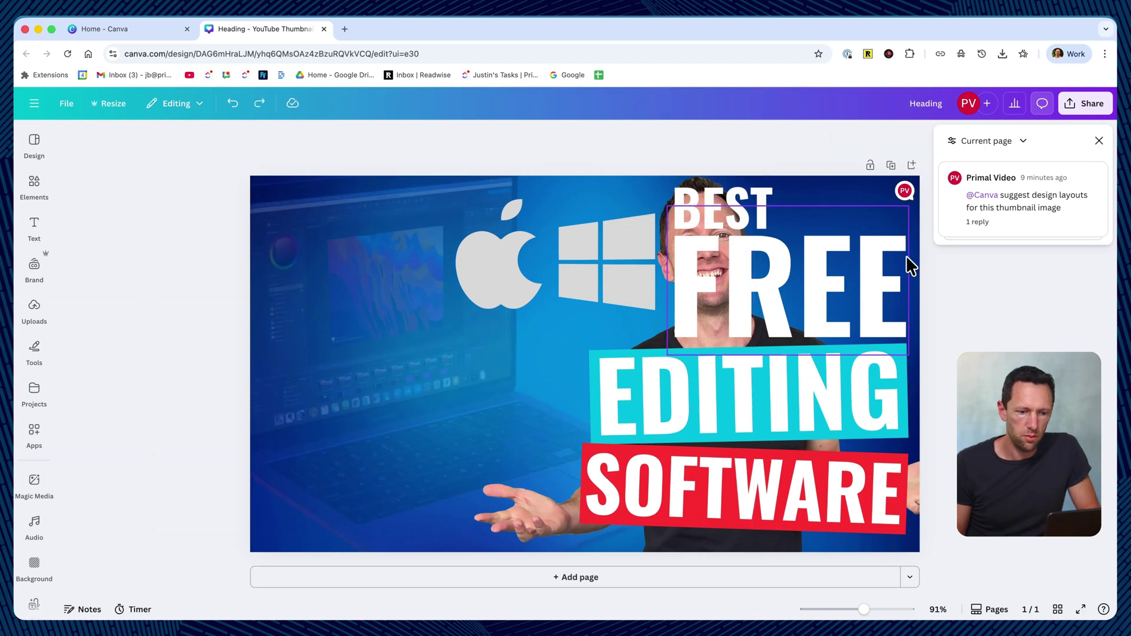
{"action": "key", "text": "super+v"}
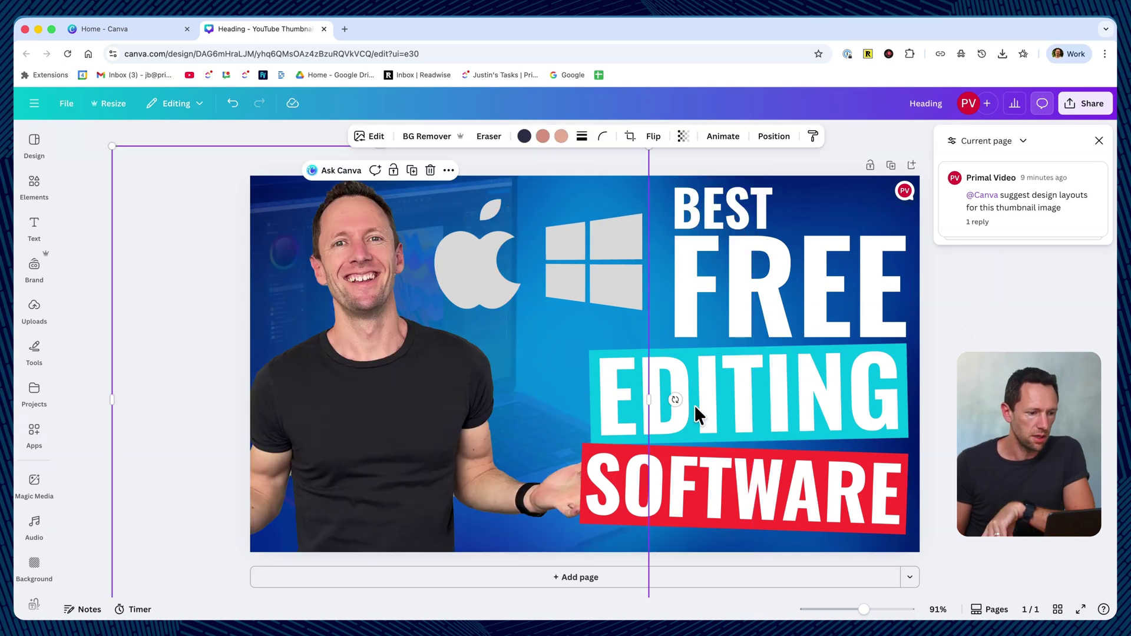
{"action": "left_click_drag", "start_coordinate": [676, 401], "coordinate": [690, 415]}
Step: Undo the presenter rotation and delete the Windows and Apple logos from Page 2
{"action": "key", "text": "super+z"}
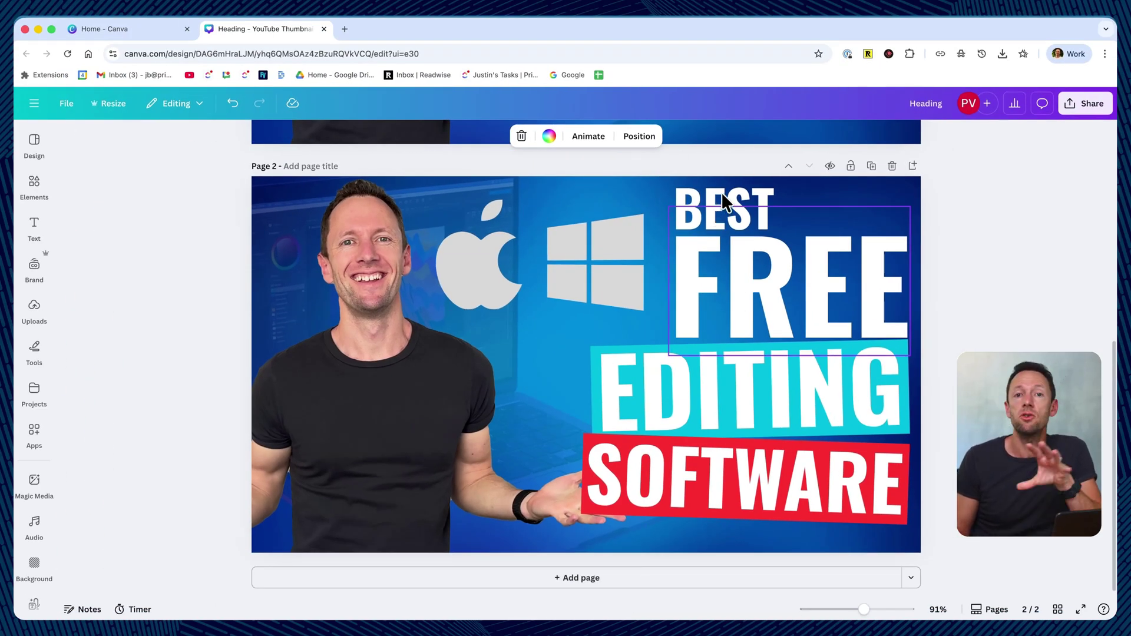
{"action": "left_click", "coordinate": [619, 268]}
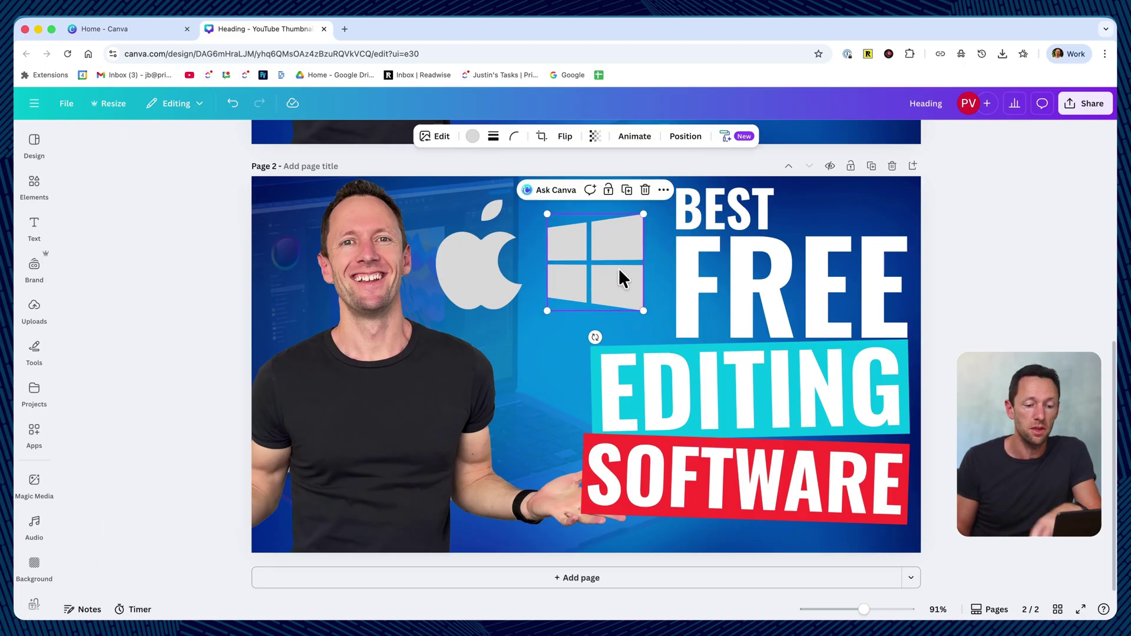
{"action": "key", "text": "BackSpace"}
{"action": "left_click", "coordinate": [486, 264]}
{"action": "key", "text": "BackSpace"}
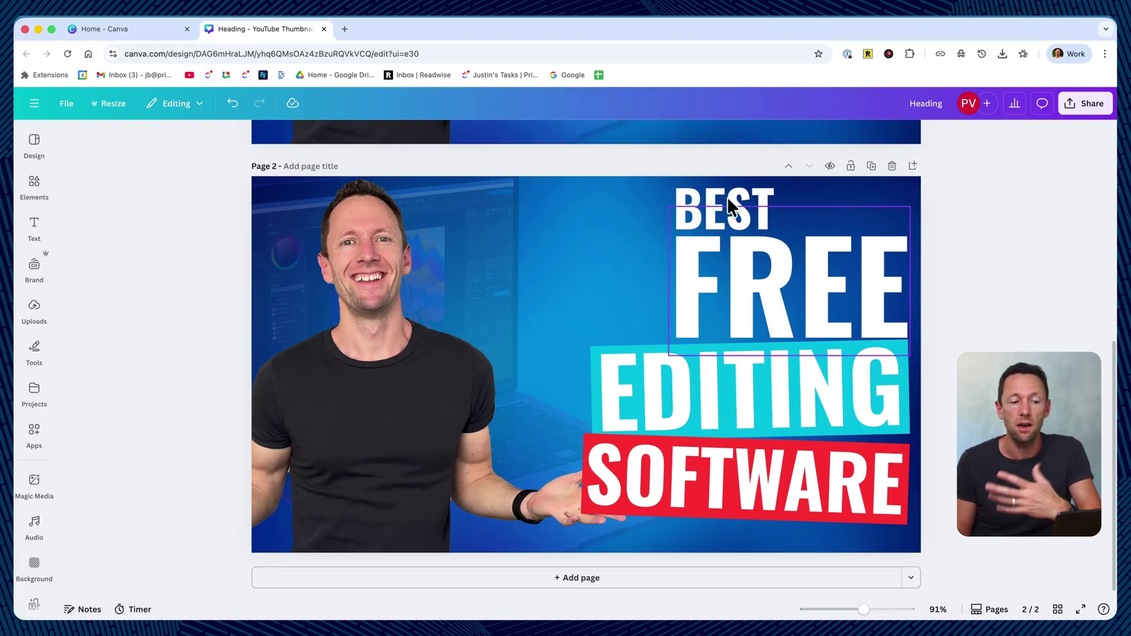
Step: Move BEST left and enlarge it to 101 so it sits beside FREE
{"action": "left_click", "coordinate": [731, 208]}
{"action": "left_click", "coordinate": [730, 207]}
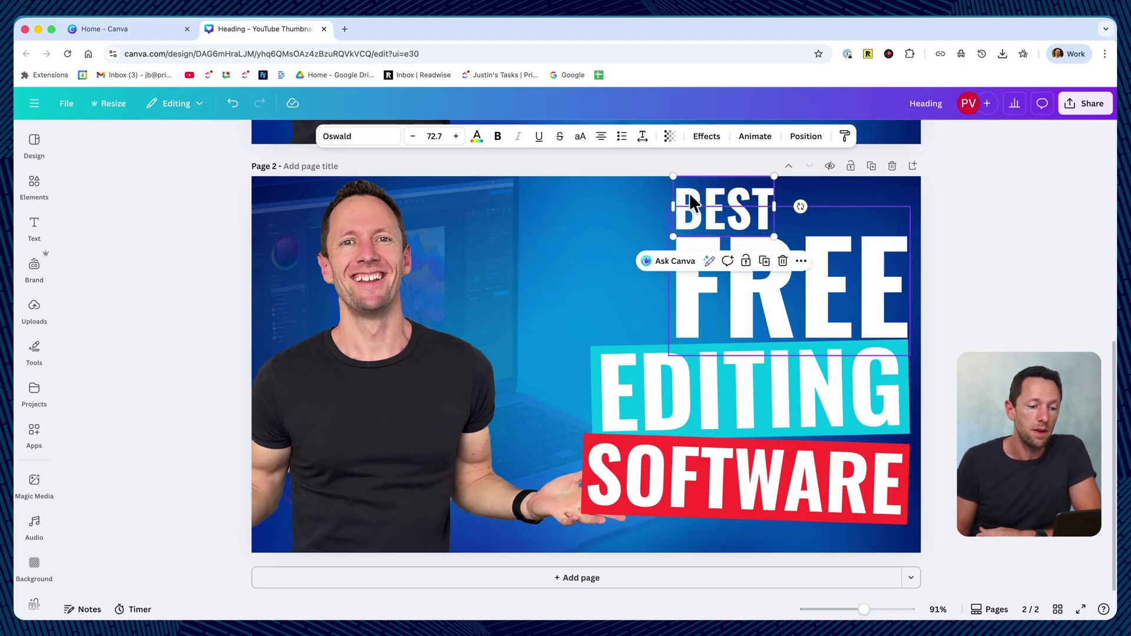
{"action": "left_click_drag", "start_coordinate": [679, 209], "coordinate": [505, 220]}
{"action": "left_click_drag", "start_coordinate": [582, 271], "coordinate": [602, 286]}
{"action": "left_click", "coordinate": [1089, 340]}
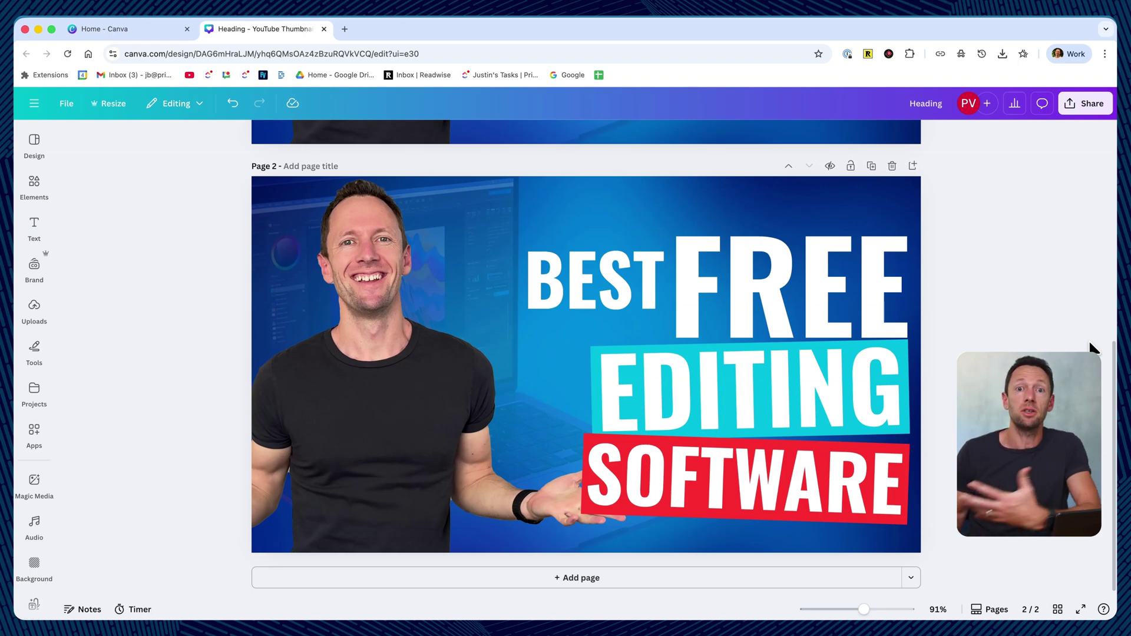
Step: Download only Page 1 of the thumbnail as a 1280 × 720 PNG
{"action": "scroll", "coordinate": [1076, 327], "scroll_direction": "up", "scroll_amount": 6}
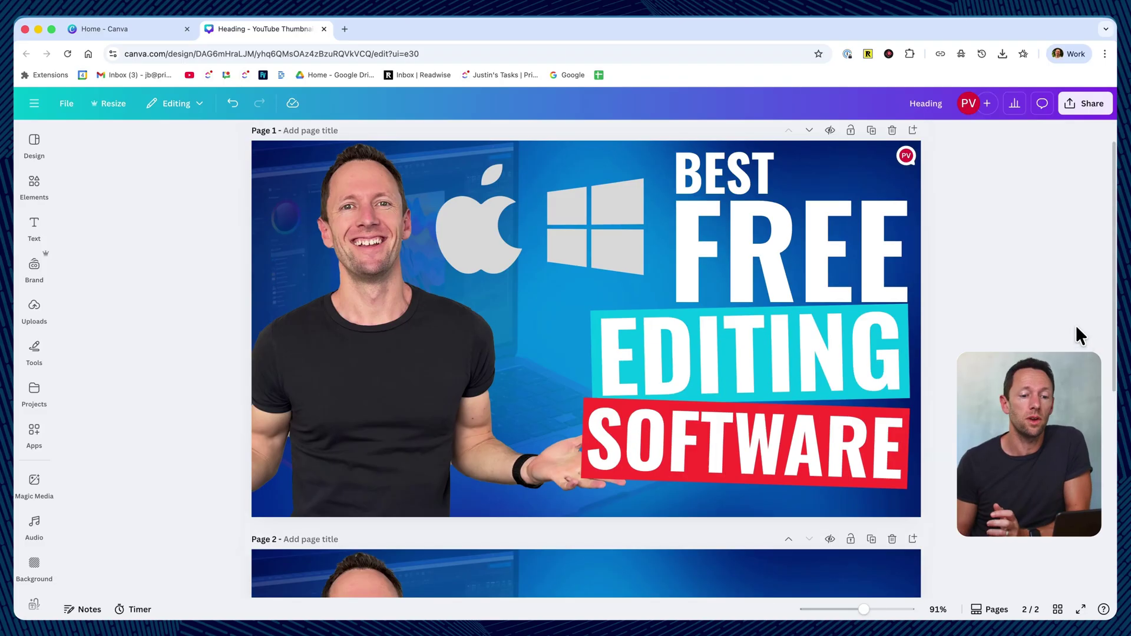
{"action": "left_click", "coordinate": [1087, 105]}
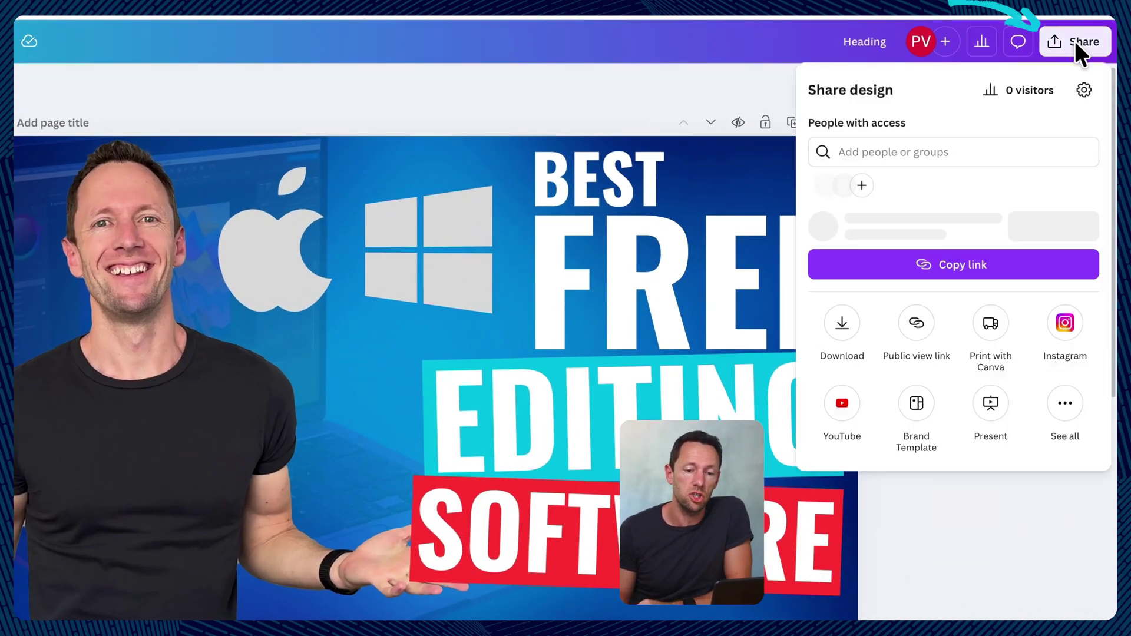
{"action": "left_click", "coordinate": [841, 354]}
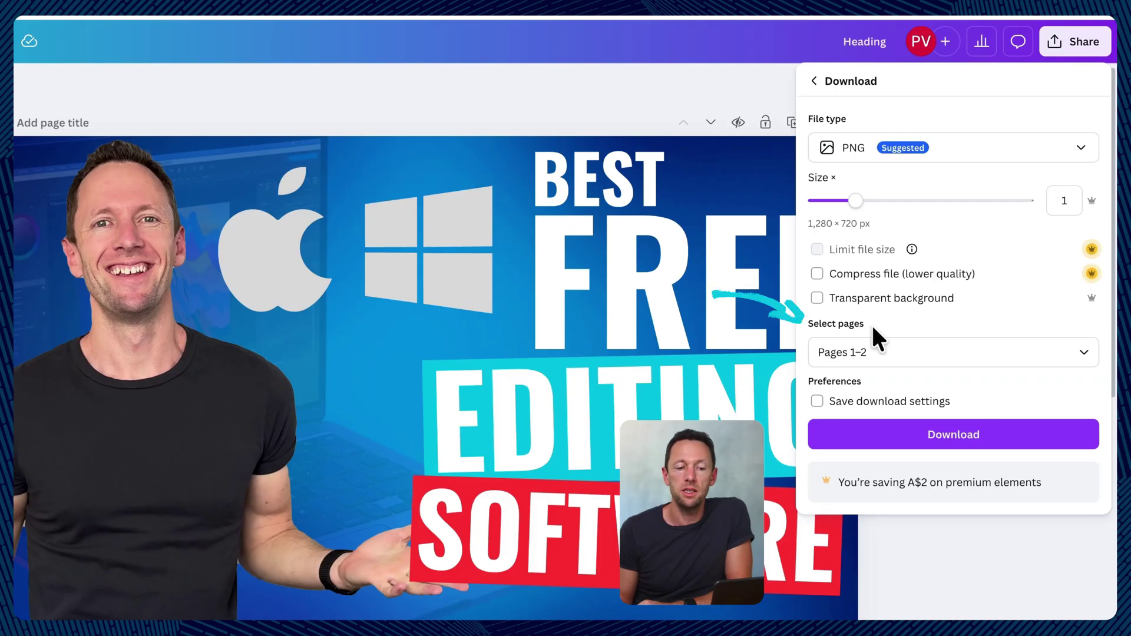
{"action": "left_click", "coordinate": [890, 356]}
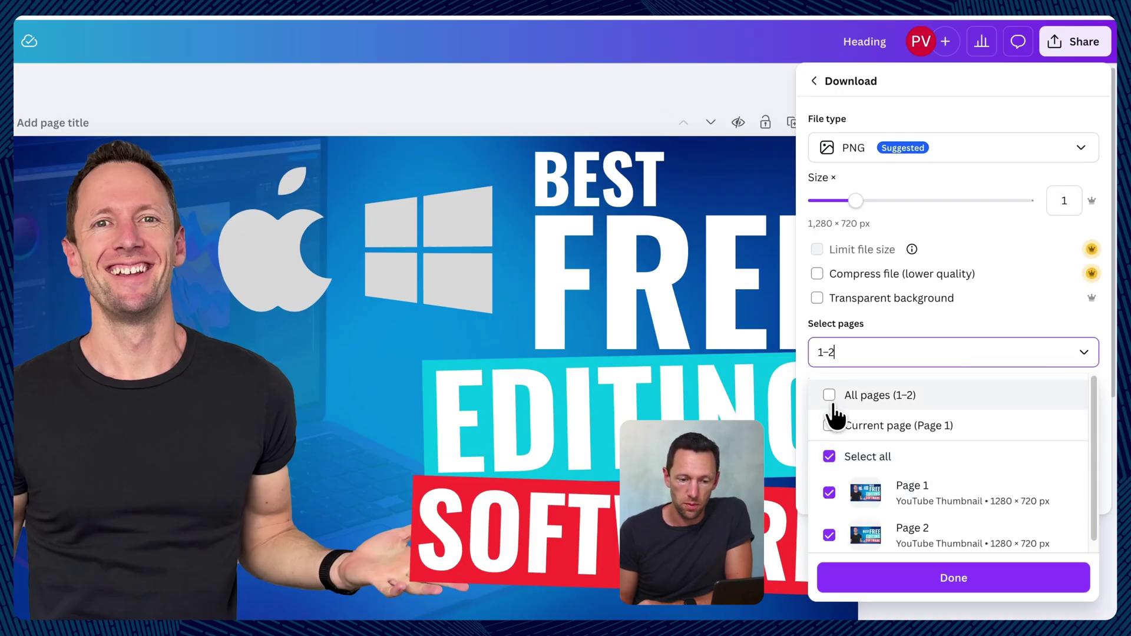
{"action": "scroll", "coordinate": [831, 472], "scroll_direction": "down", "scroll_amount": 1}
{"action": "left_click", "coordinate": [830, 455]}
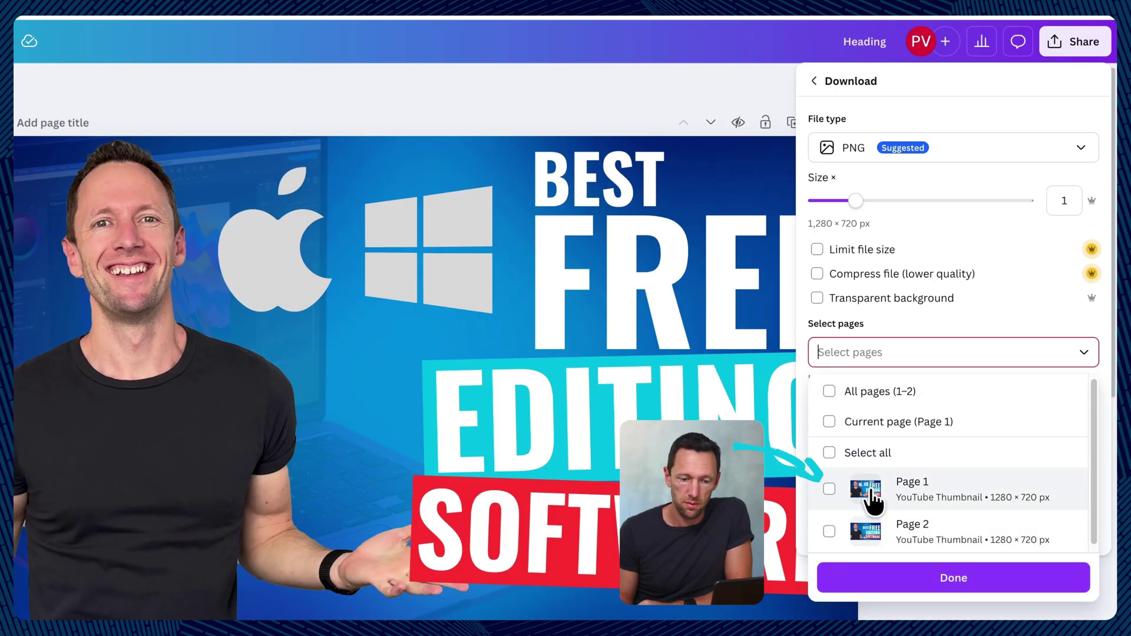
{"action": "left_click", "coordinate": [829, 489]}
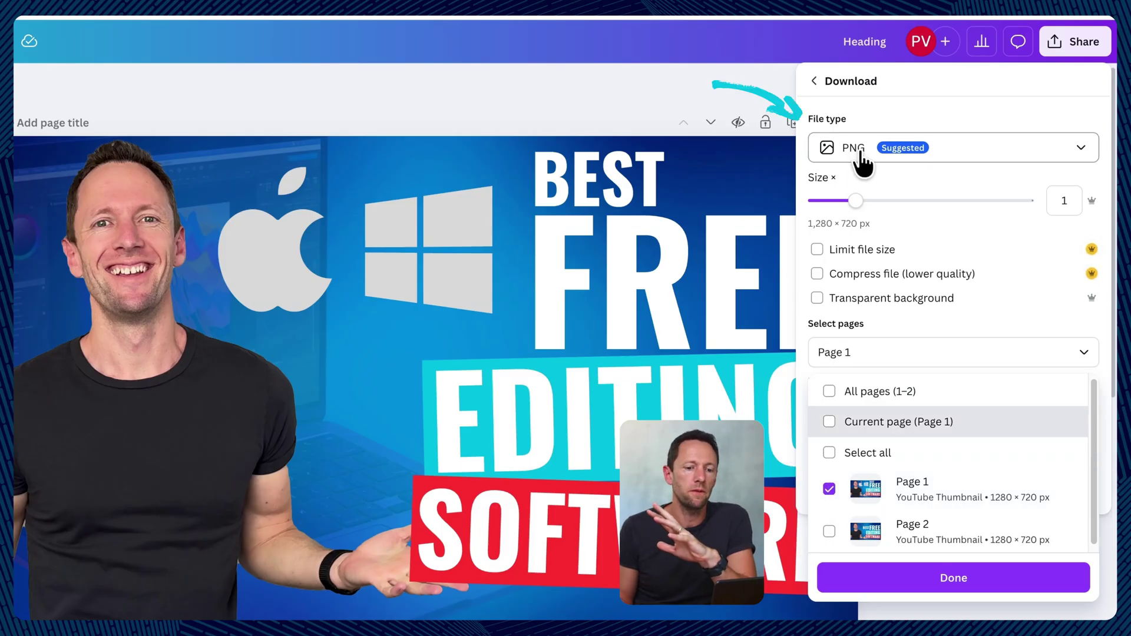
{"action": "left_click", "coordinate": [974, 592]}
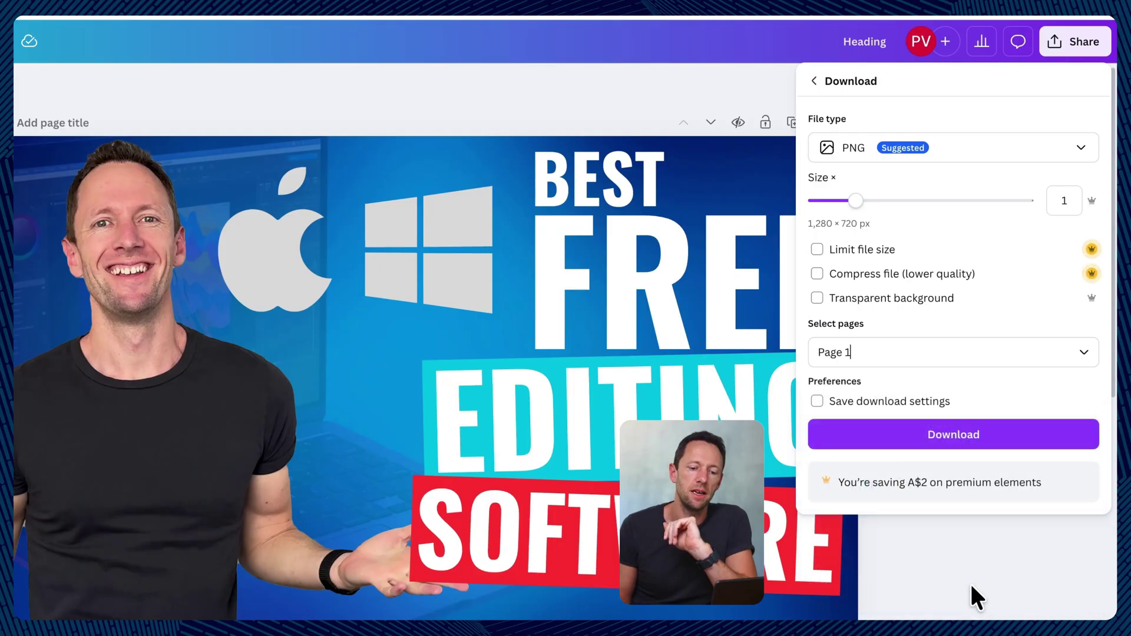
{"action": "left_click", "coordinate": [1010, 437]}
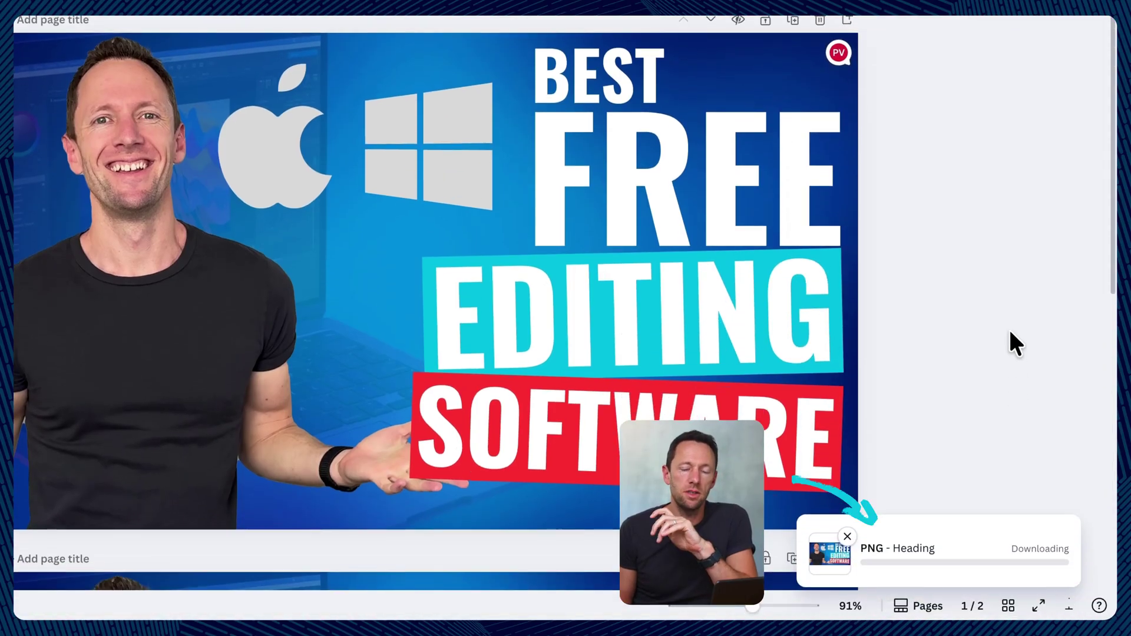